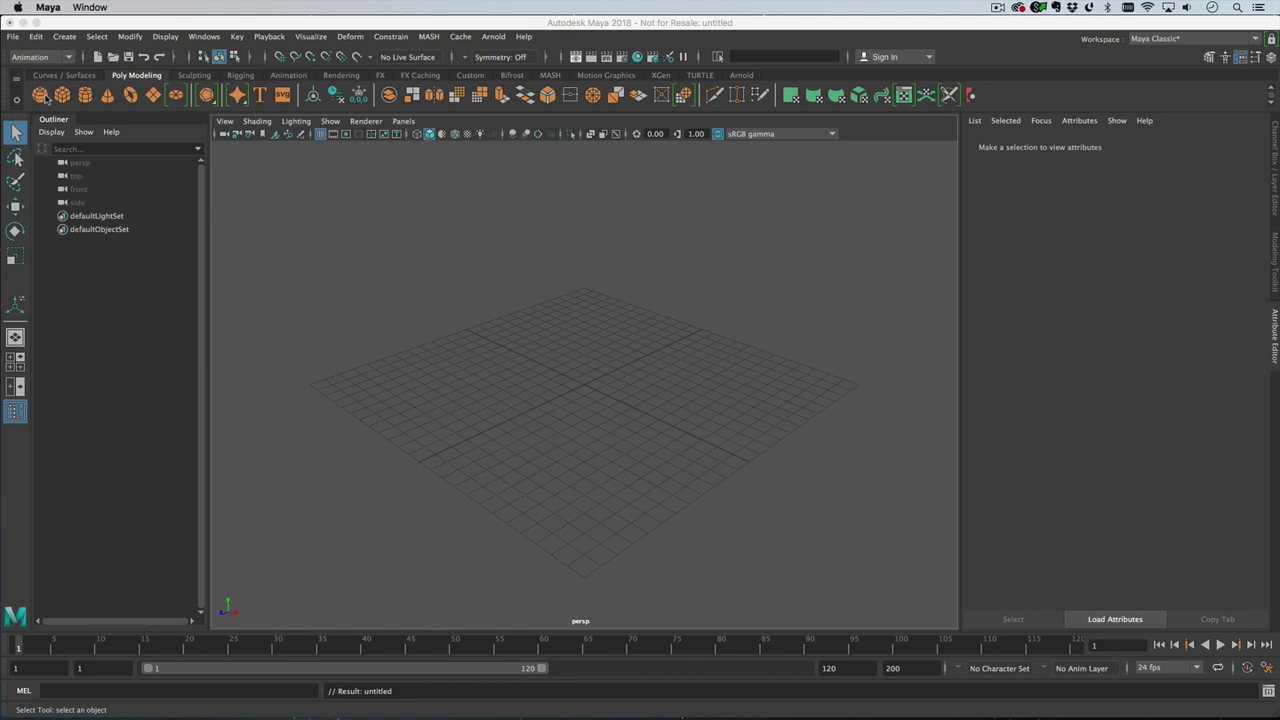
Step: Create a polygon sphere and raise it well above the ground grid
click(41, 95)
key(r)
scroll(591, 360, down, 3)
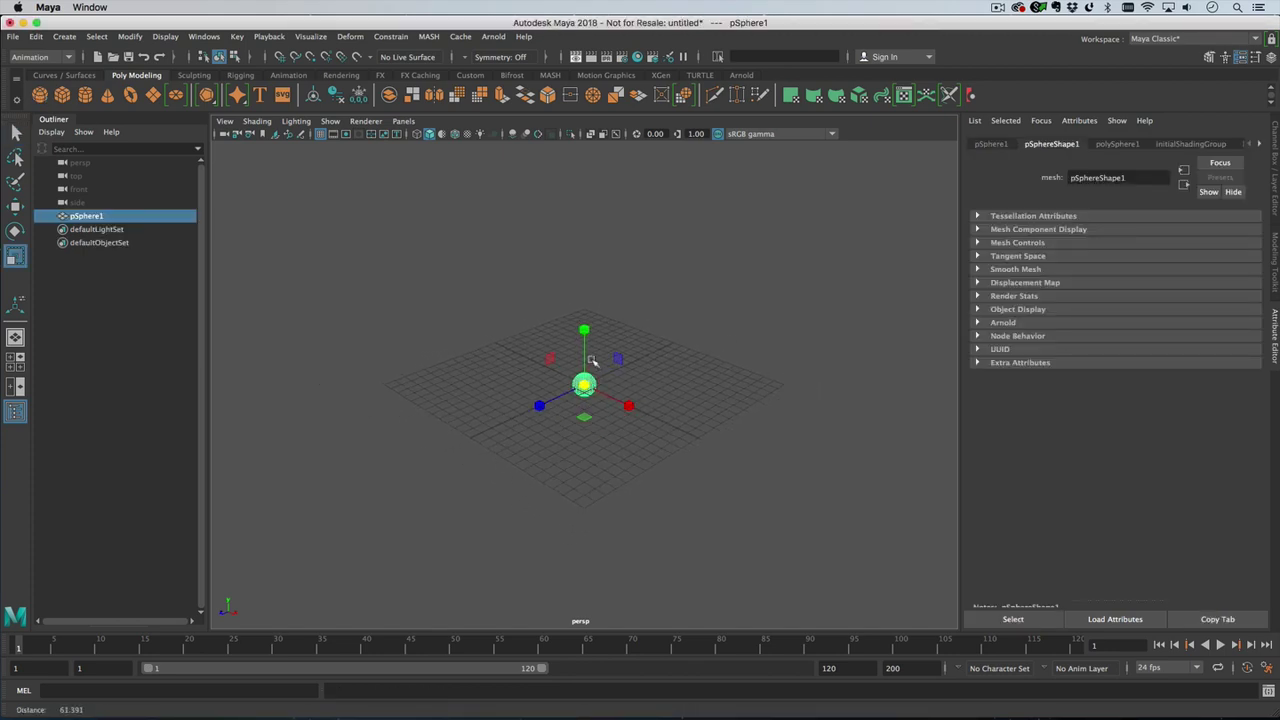
key(w)
drag(587, 350, 609, 163)
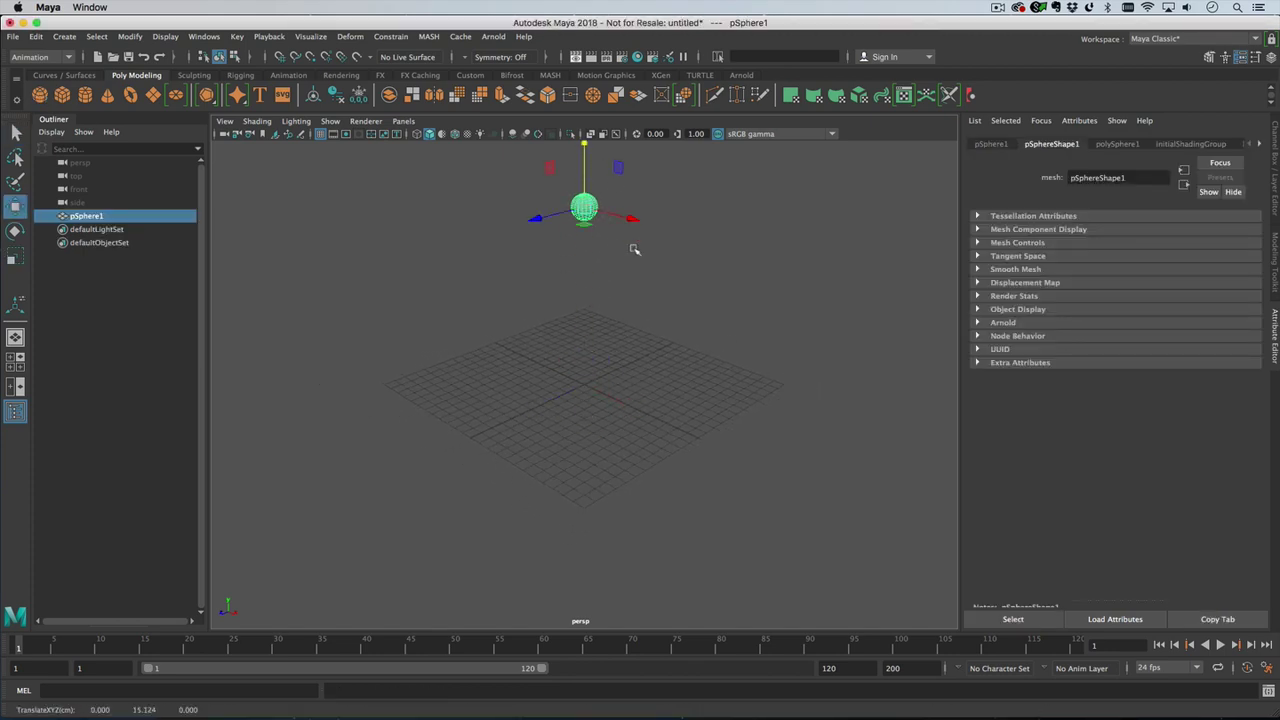
alt+drag(633, 249, 646, 274)
drag(606, 206, 775, 362)
Step: Scale the sphere up to about 7.674 and lift it higher
key(r)
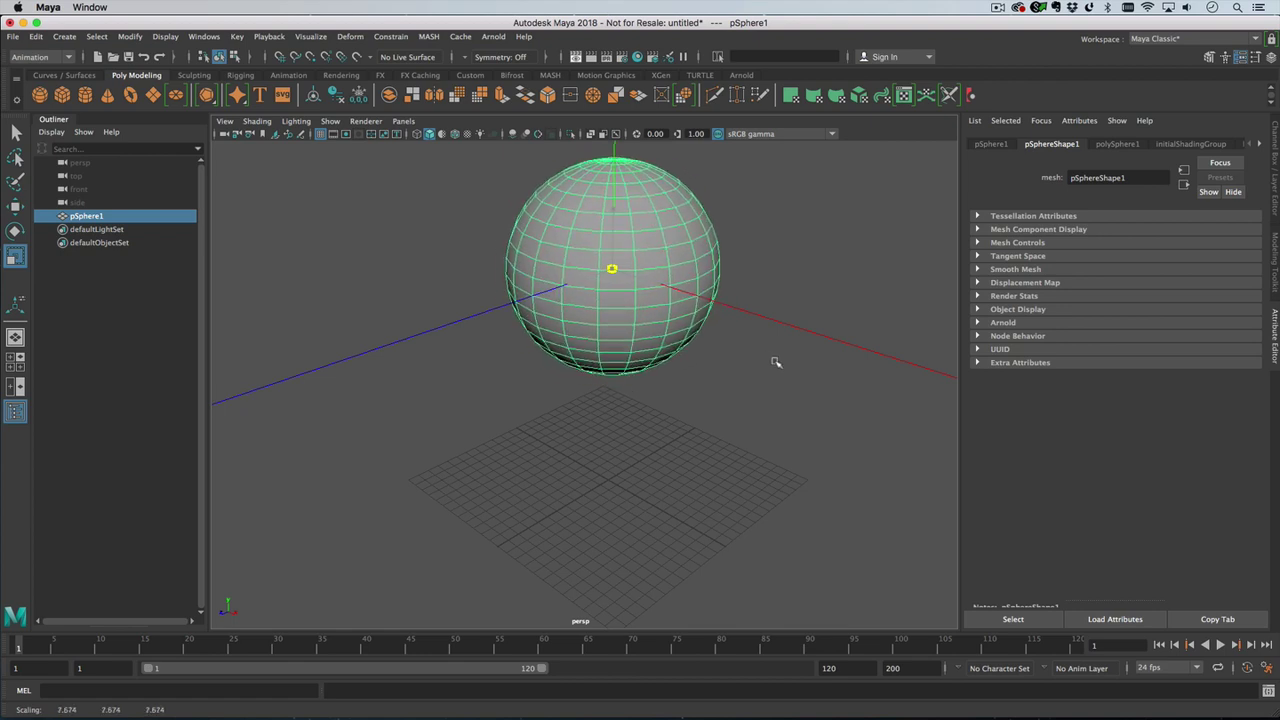
alt+right_drag(775, 362, 674, 343)
key(w)
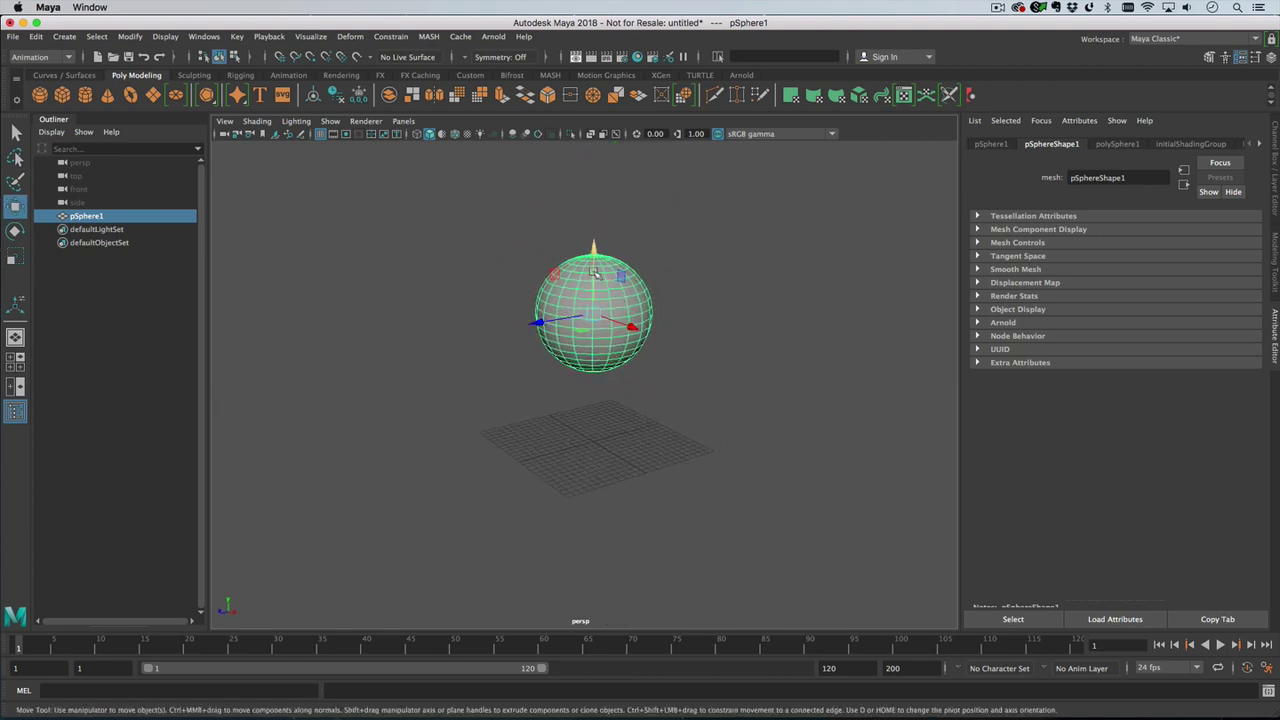
drag(594, 272, 610, 205)
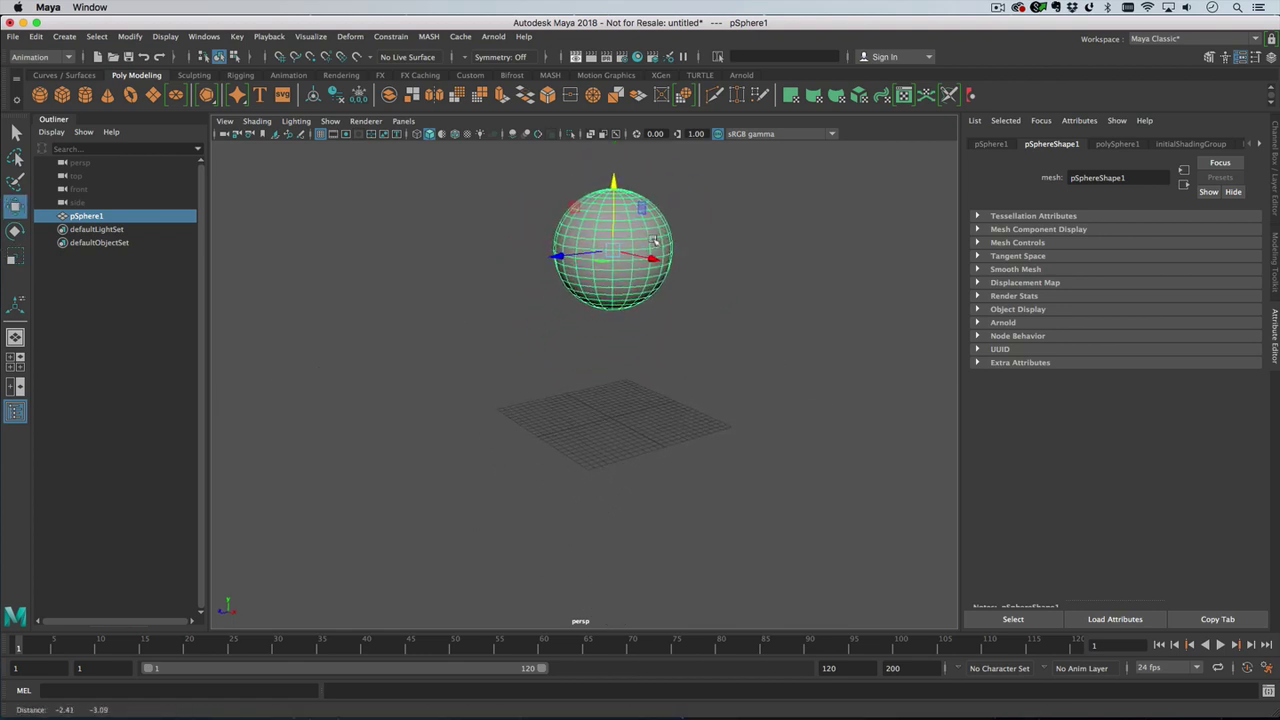
Step: Create a polygon cube and turn it into a MASH network
click(62, 96)
click(429, 36)
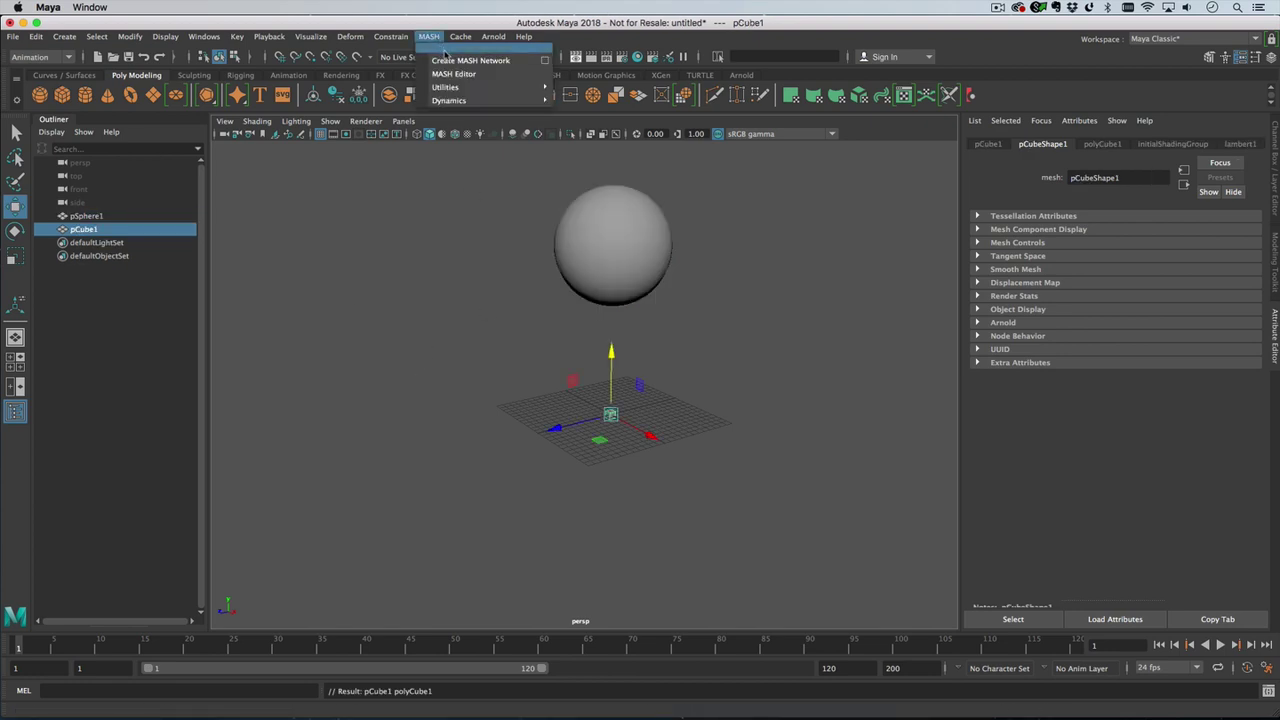
click(480, 60)
Step: Set the distribution to Radial on the ZX axis with 33 points
click(1060, 144)
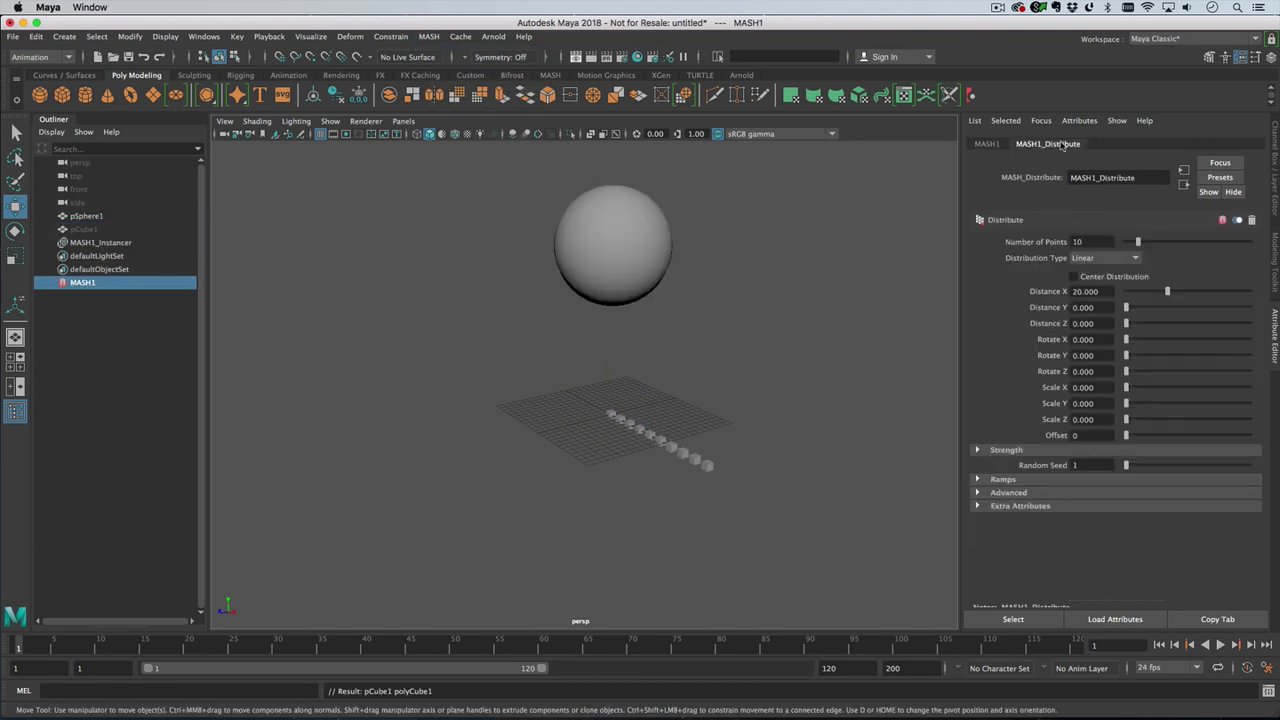
click(1085, 257)
click(1100, 287)
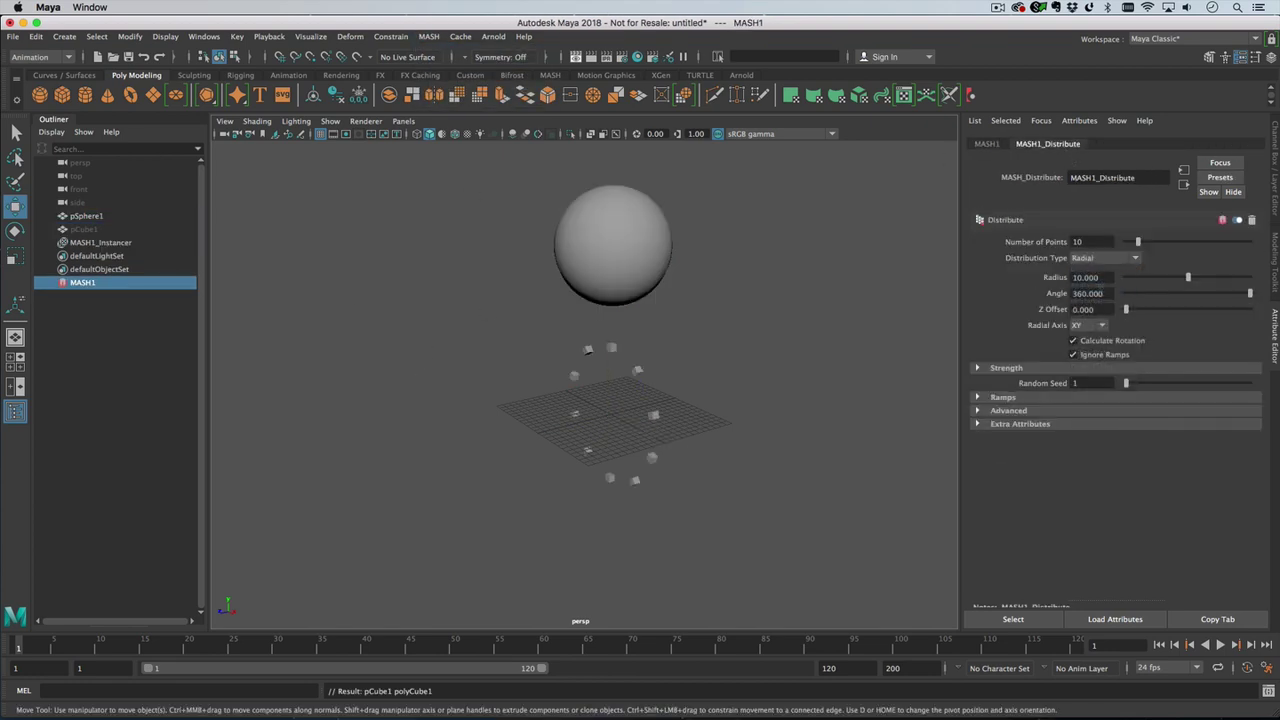
click(1090, 325)
click(1088, 366)
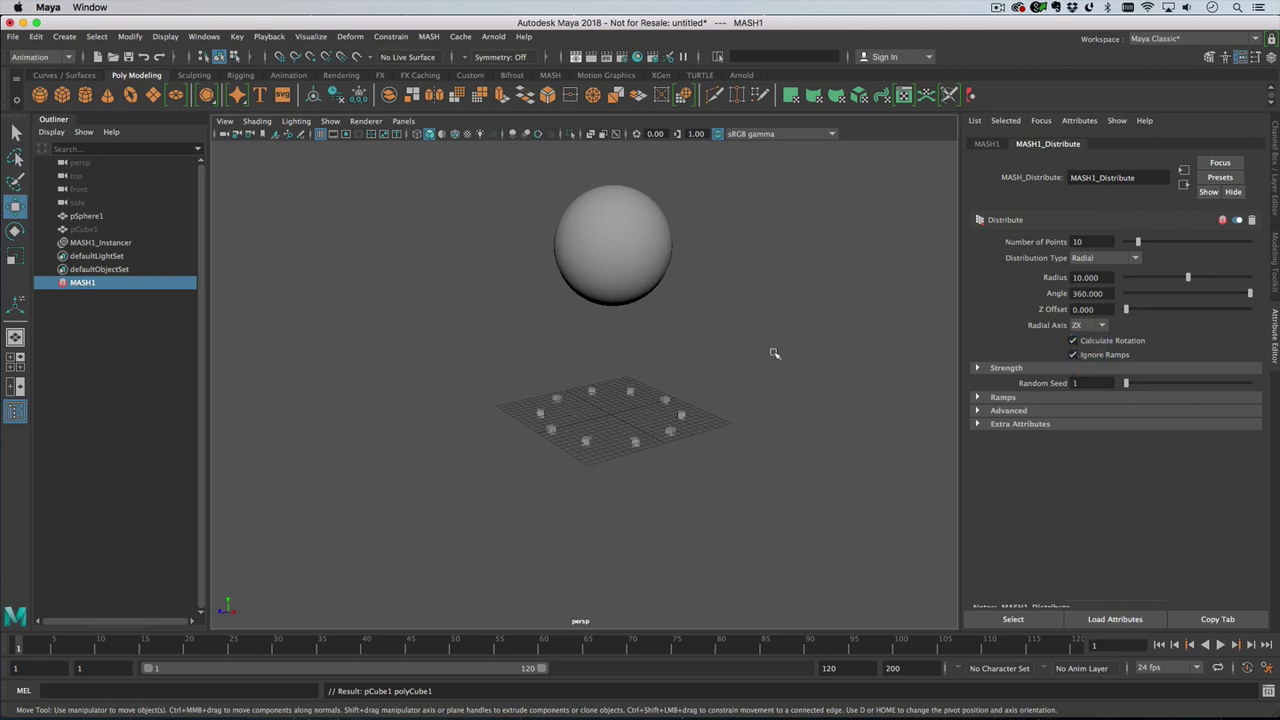
drag(1137, 242, 1170, 279)
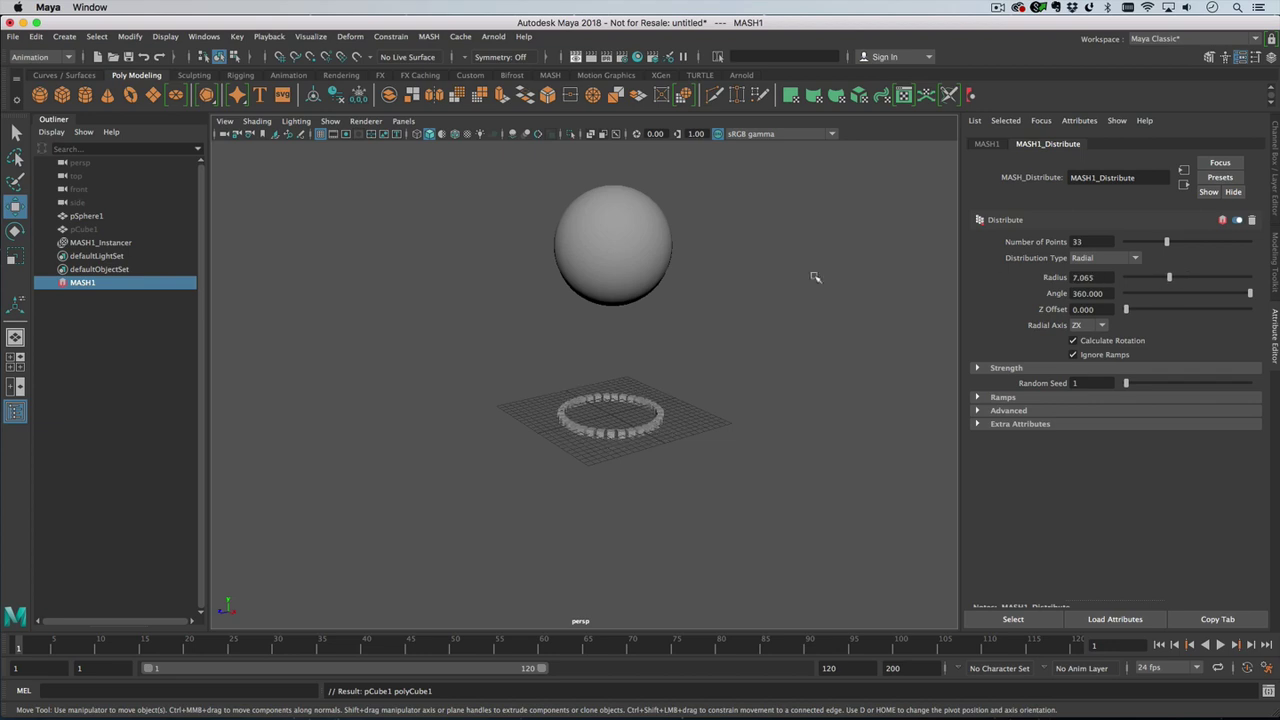
Step: Add a Transform node to MASH1 and set its Position Y to 40
click(1183, 167)
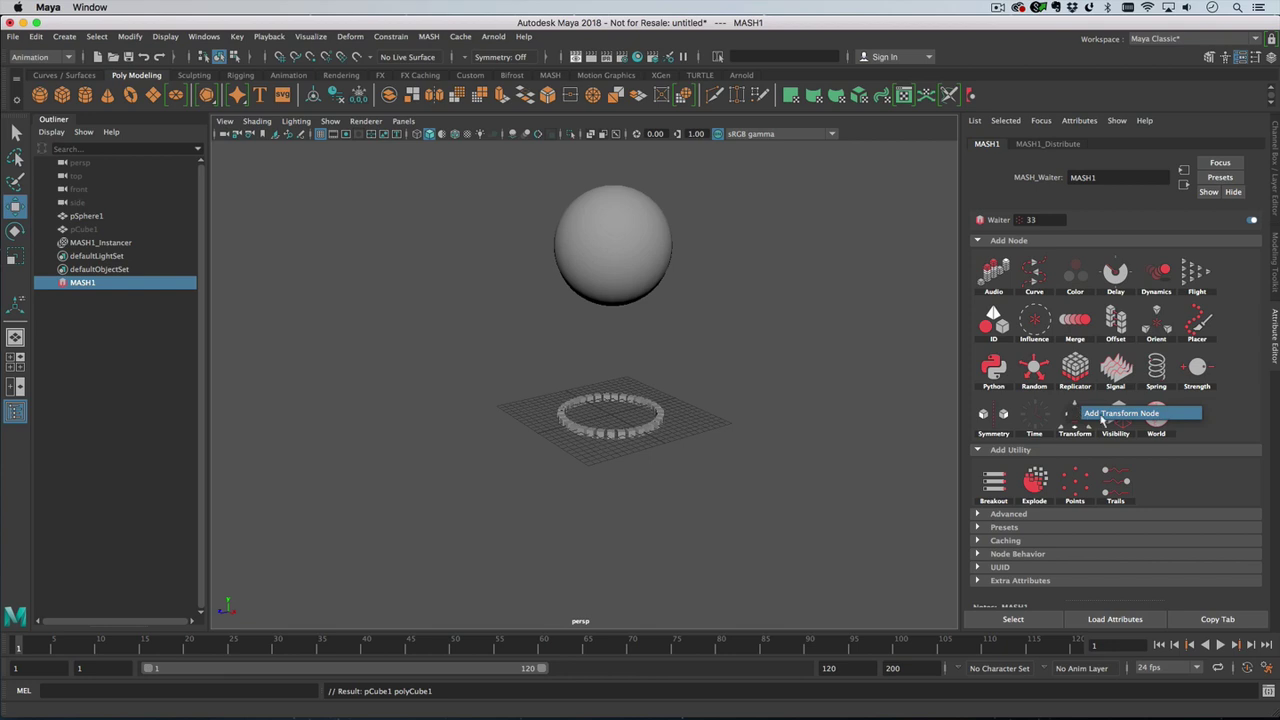
click(1074, 413)
drag(1134, 241, 1168, 241)
click(640, 240)
key(r)
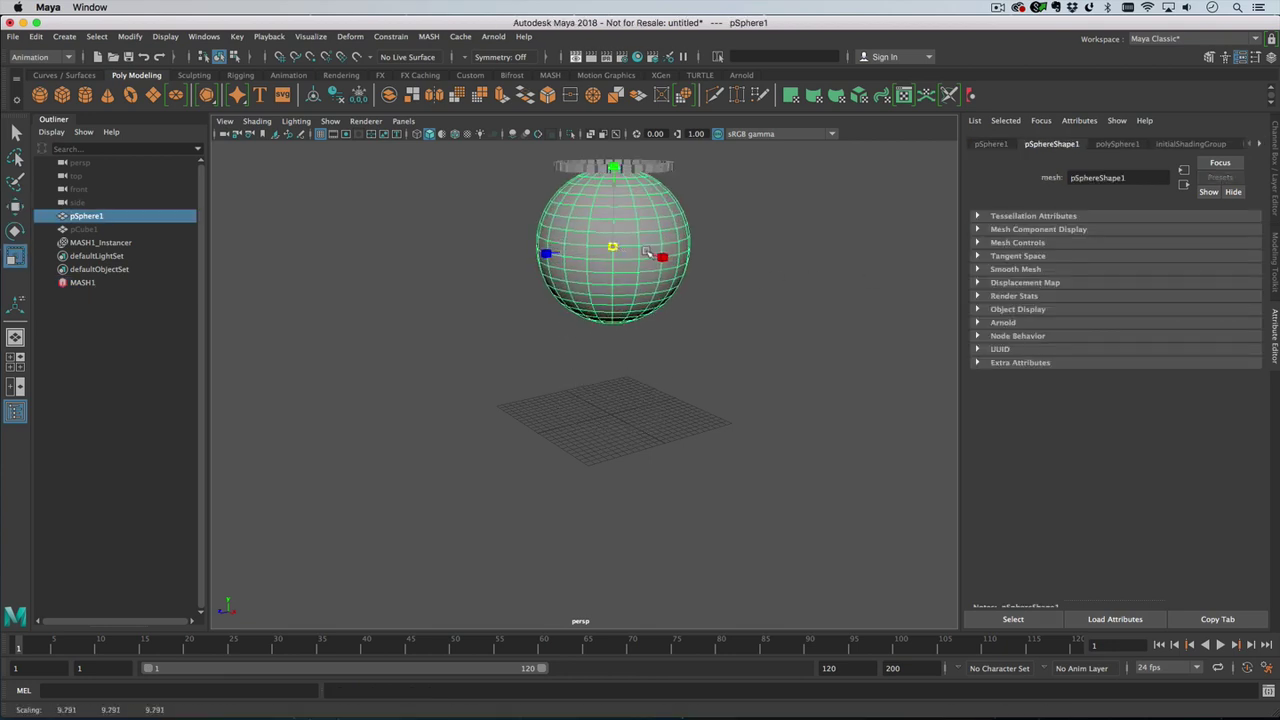
click(112, 283)
click(1074, 143)
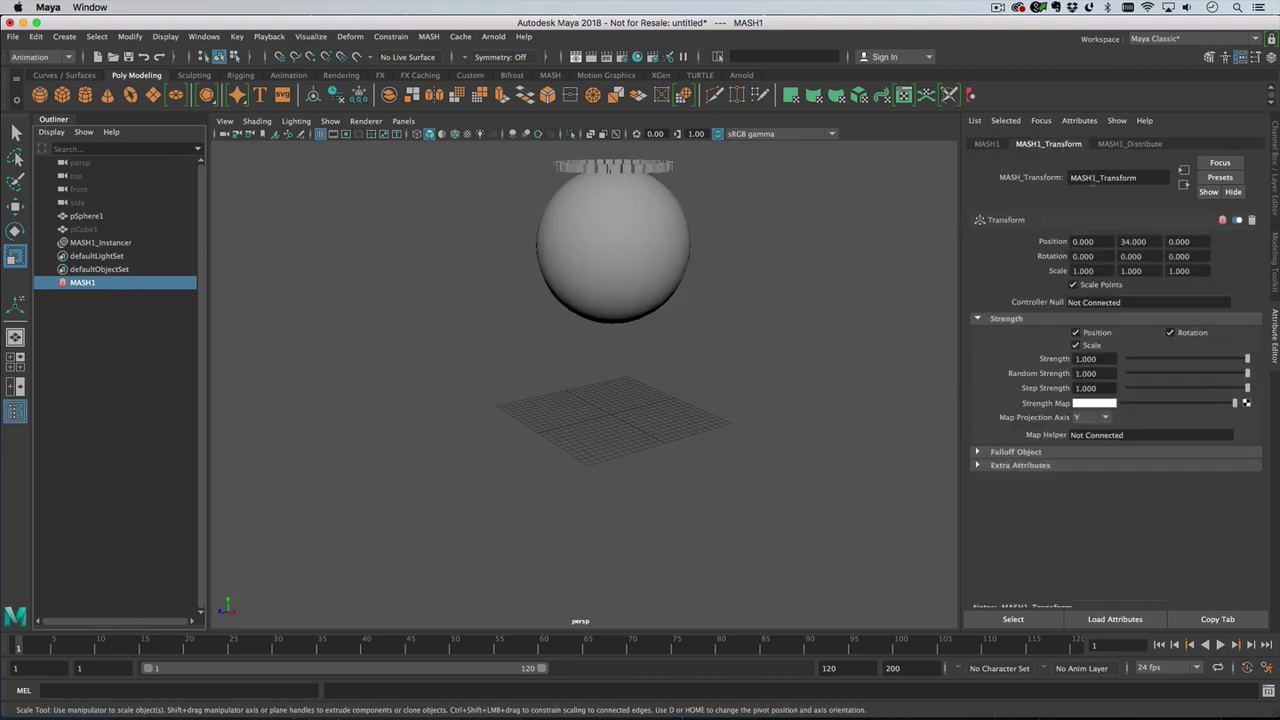
drag(1128, 241, 1140, 241)
scroll(729, 234, down, 5)
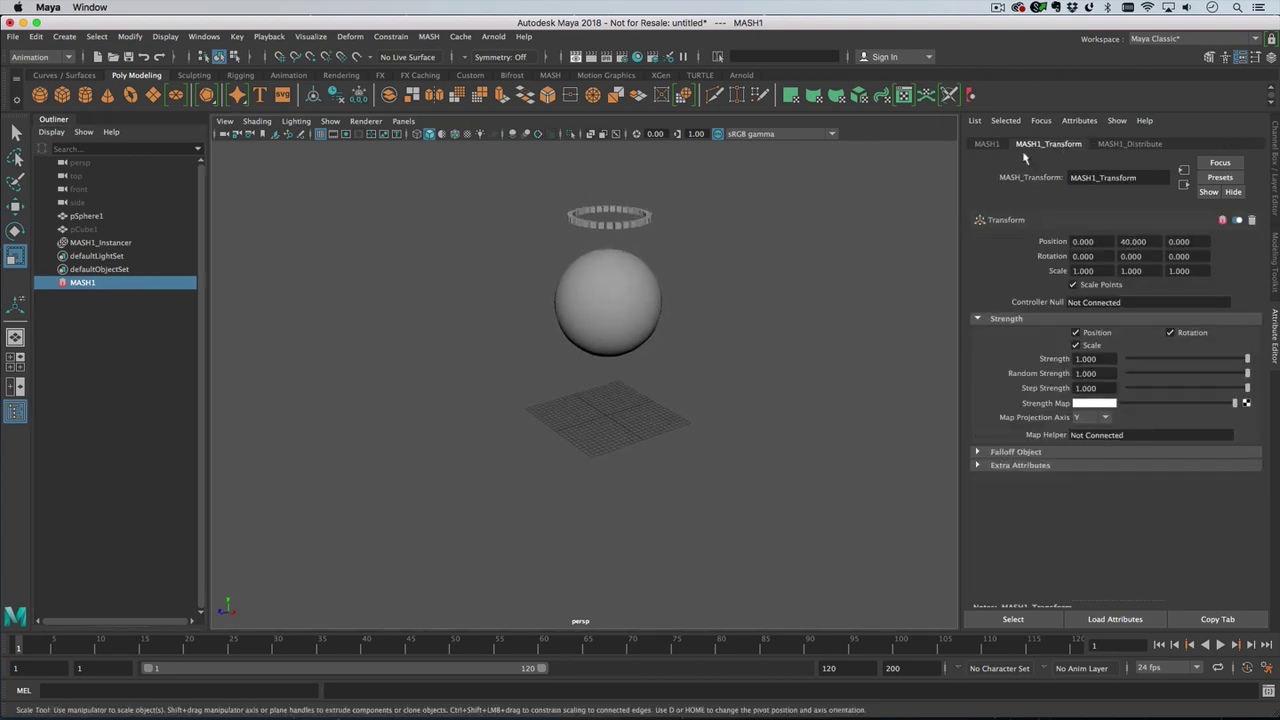
Step: Add a Dynamics node to MASH1 and set the playback end time to 1200
click(997, 143)
click(1146, 258)
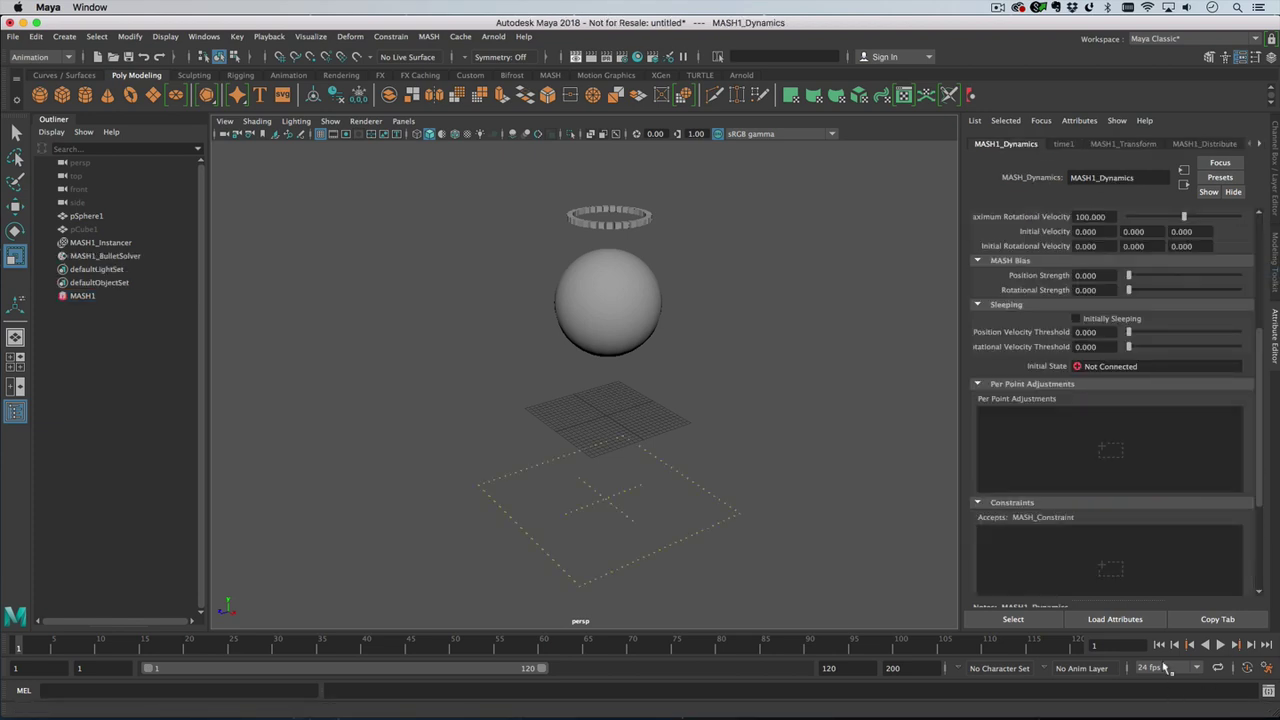
click(1220, 645)
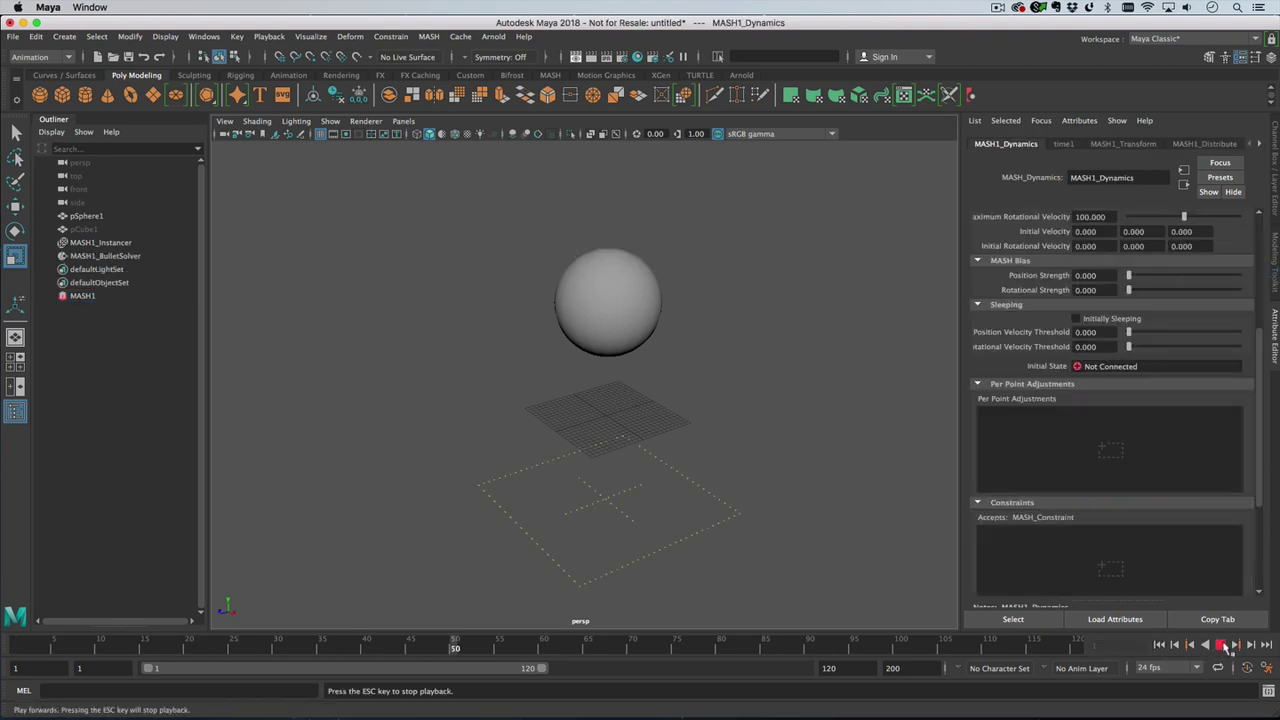
click(1220, 645)
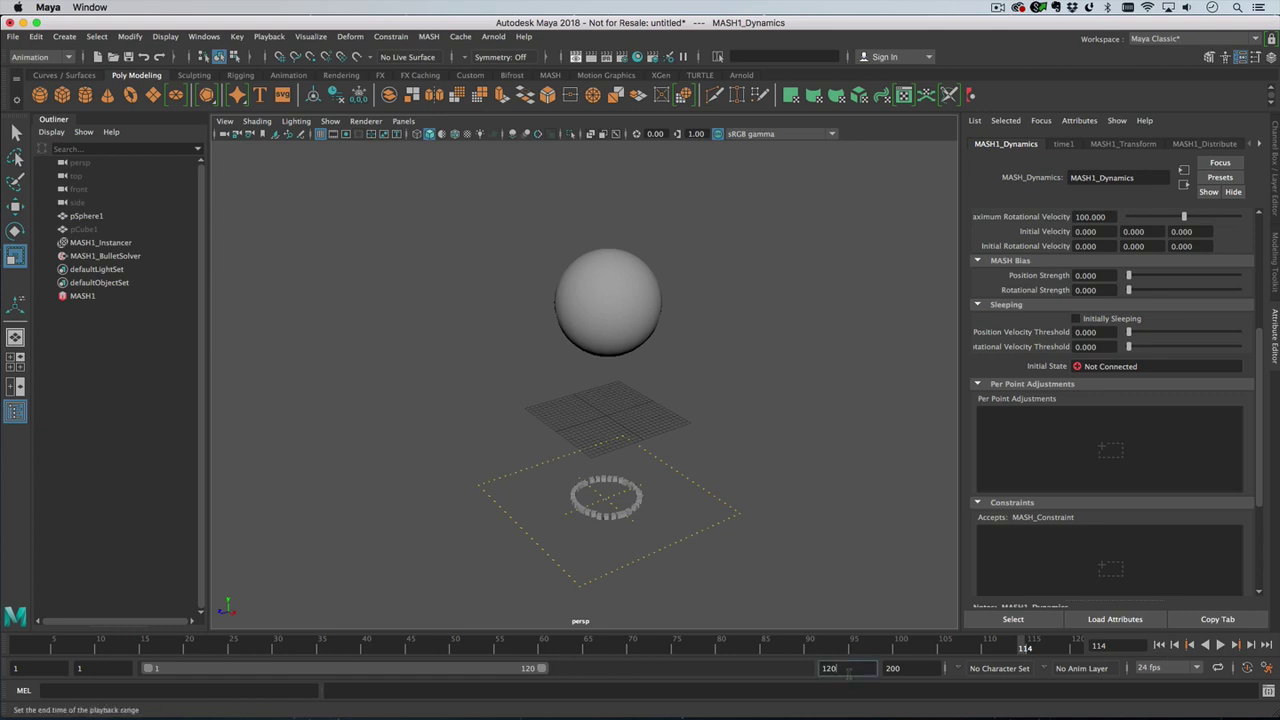
text(0)
key(Return)
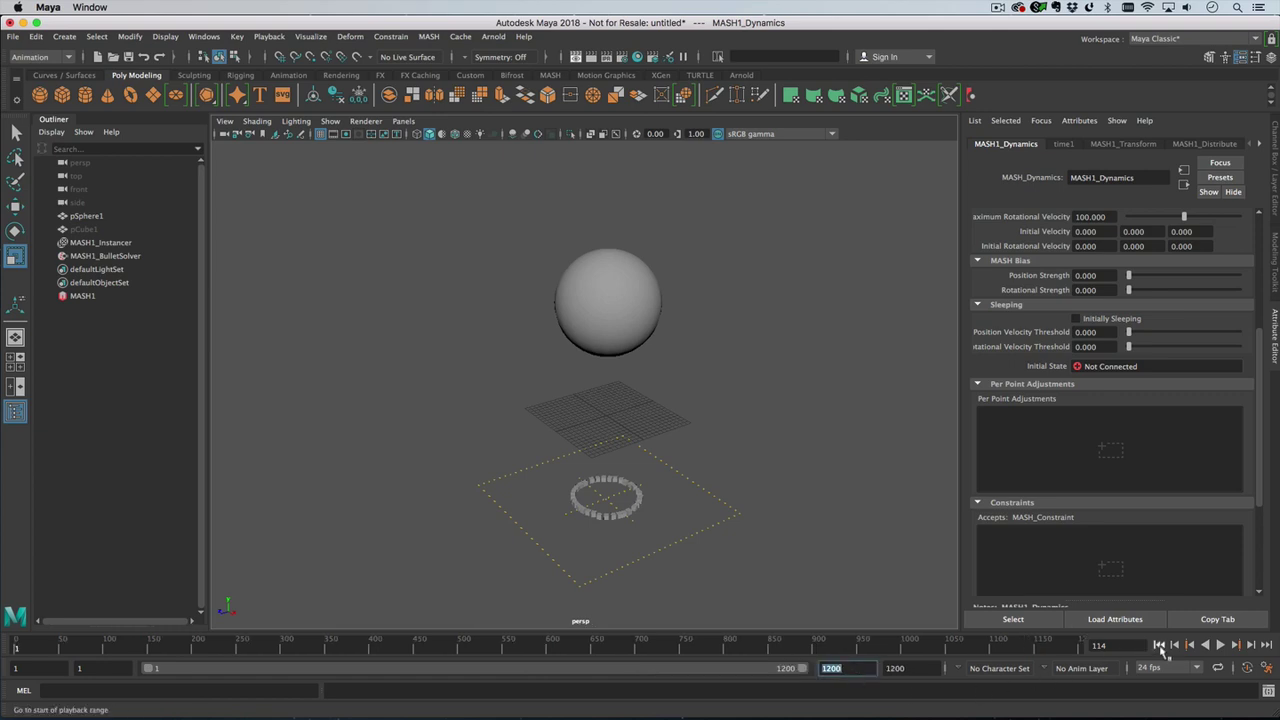
Step: Replay the drop, then add pSphere1 as a Bullet solver collider object
click(1160, 645)
click(1220, 645)
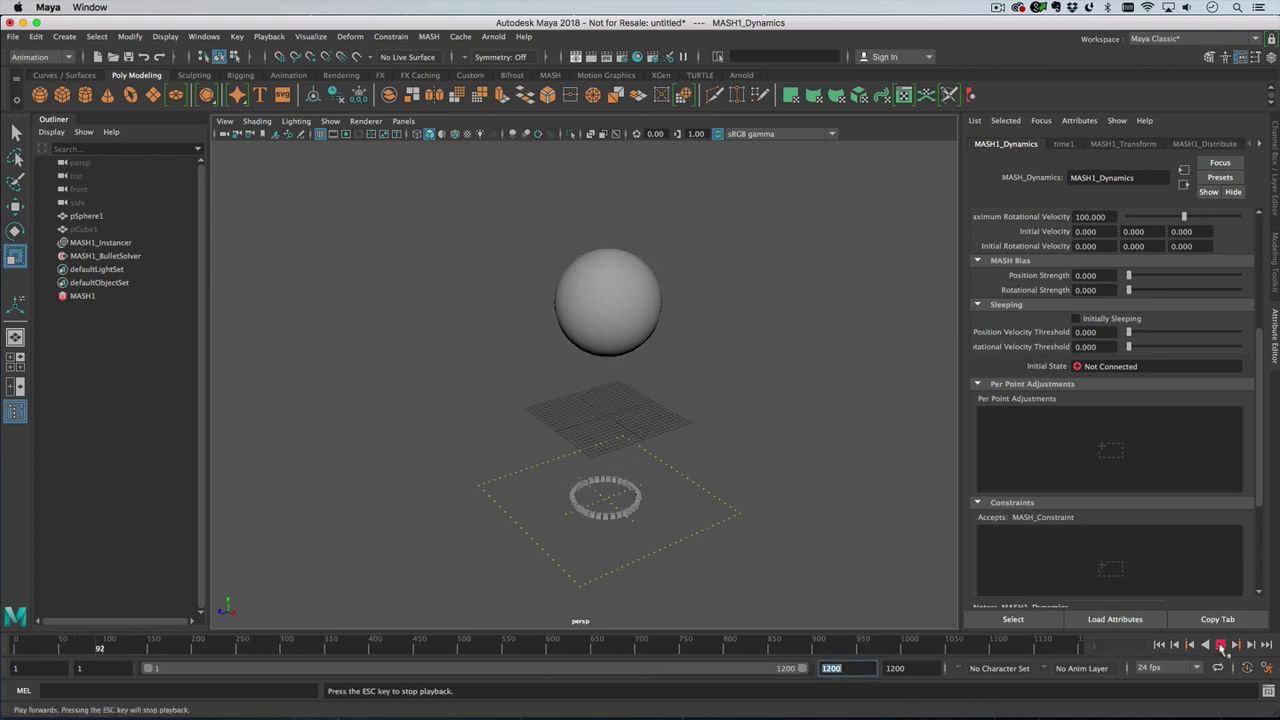
key(Escape)
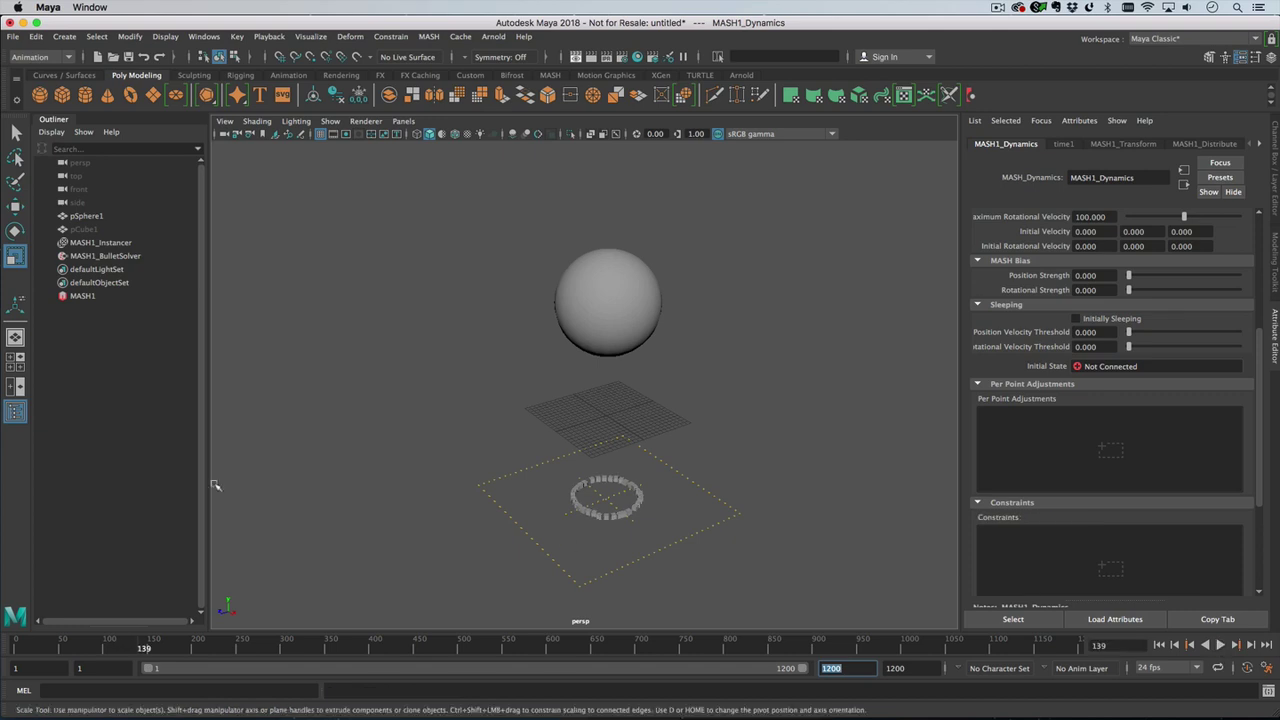
click(108, 256)
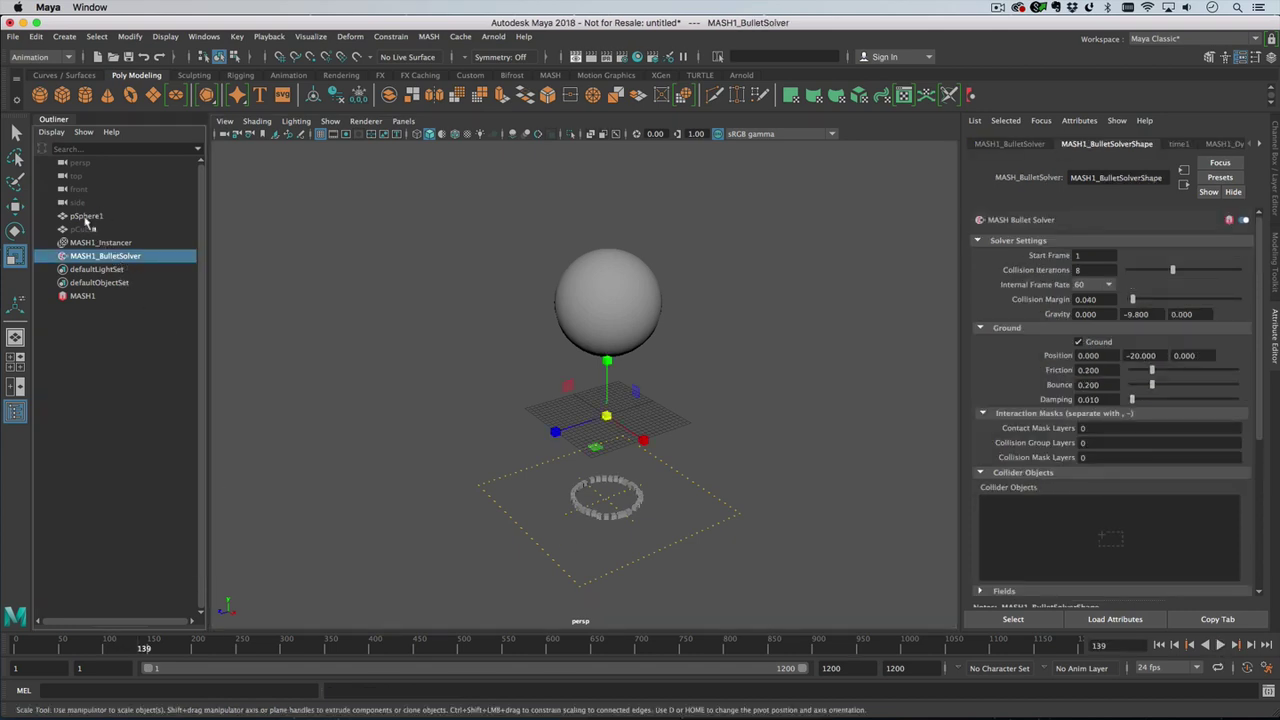
middle_drag(86, 222, 1010, 506)
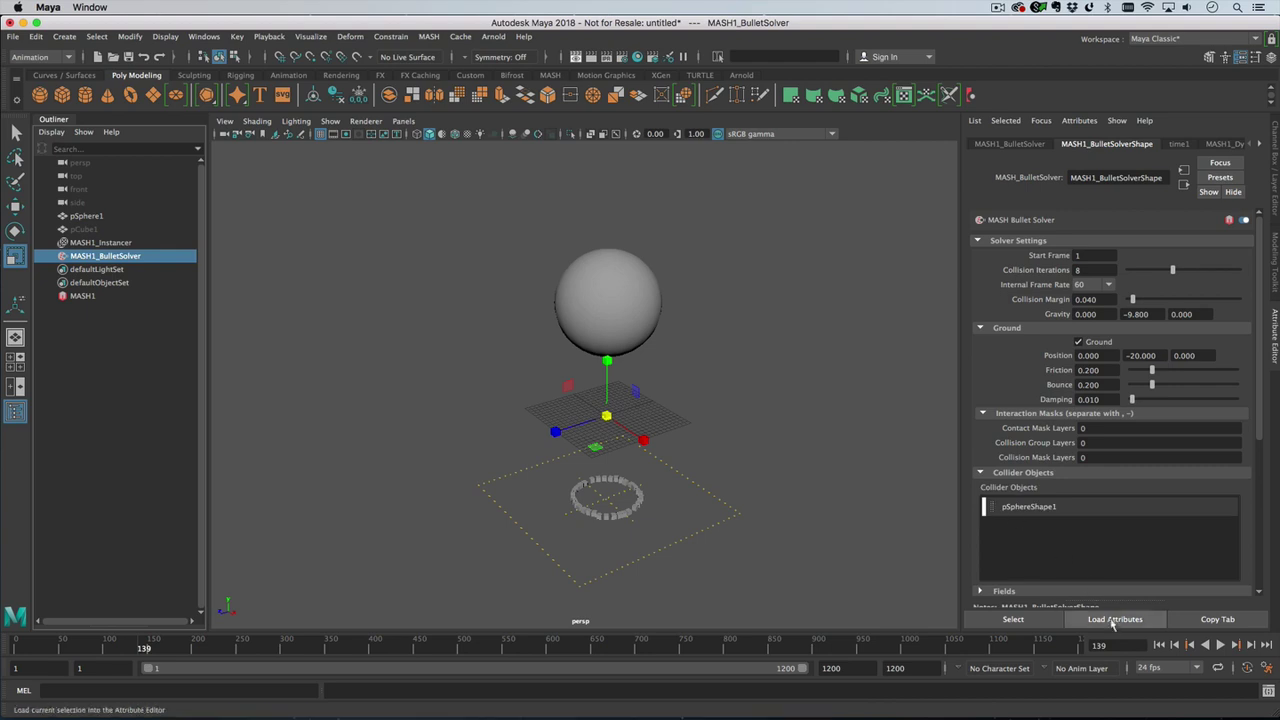
Step: Replay the simulation and set the solver's vertical gravity to -30
click(1159, 645)
click(1220, 645)
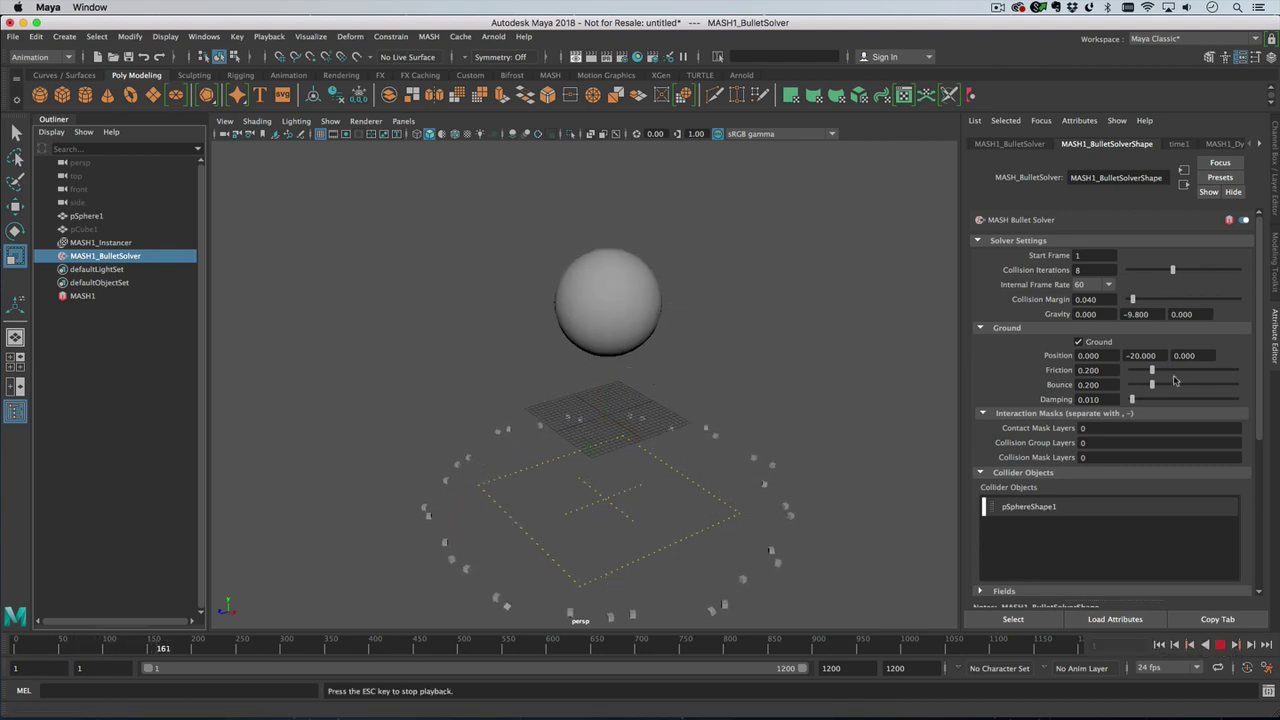
key(Escape)
click(1136, 314)
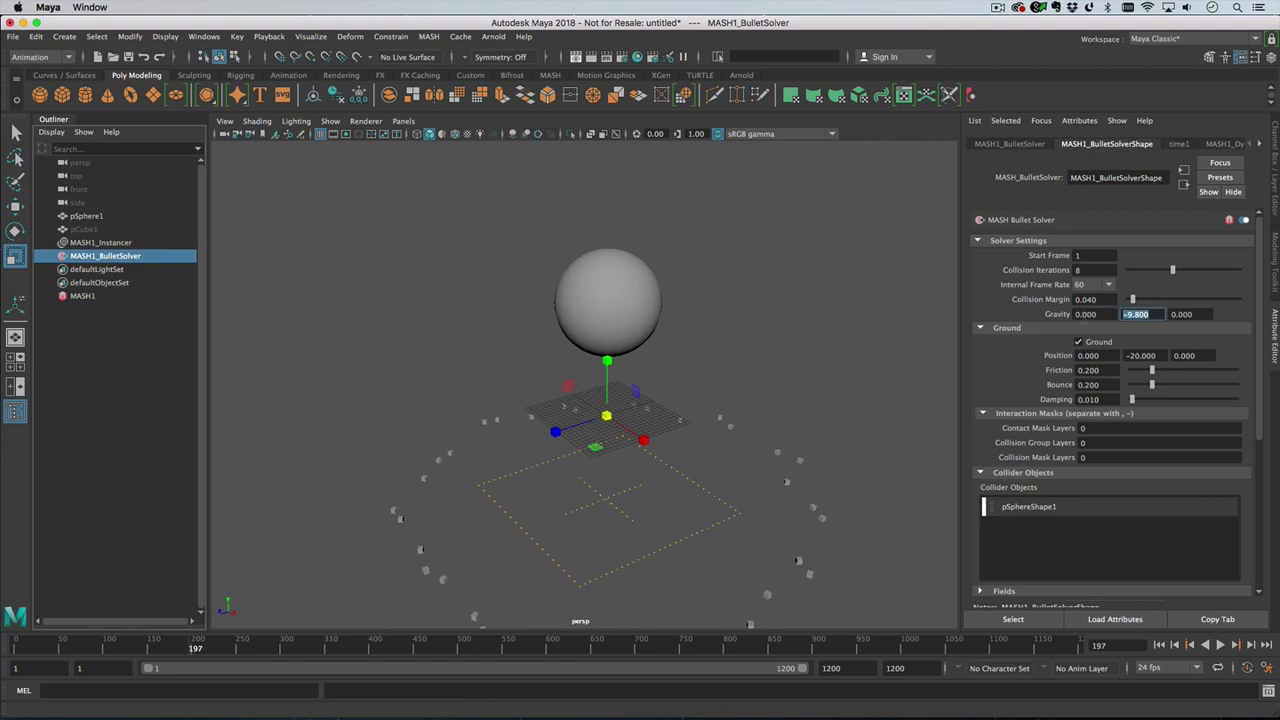
text(-30)
key(Return)
Step: Set MASH1 dynamics Friction and Rolling Friction both to 0.5
click(100, 297)
click(1070, 146)
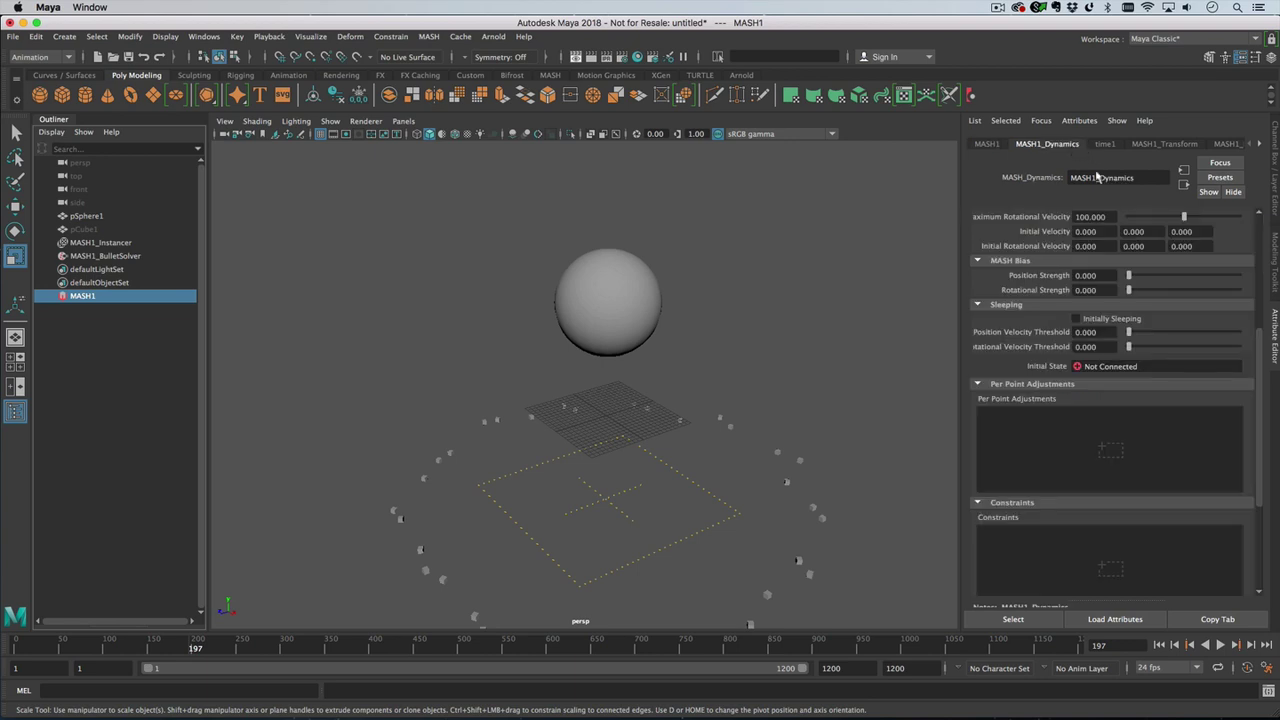
scroll(1095, 327, up, 5)
click(1092, 327)
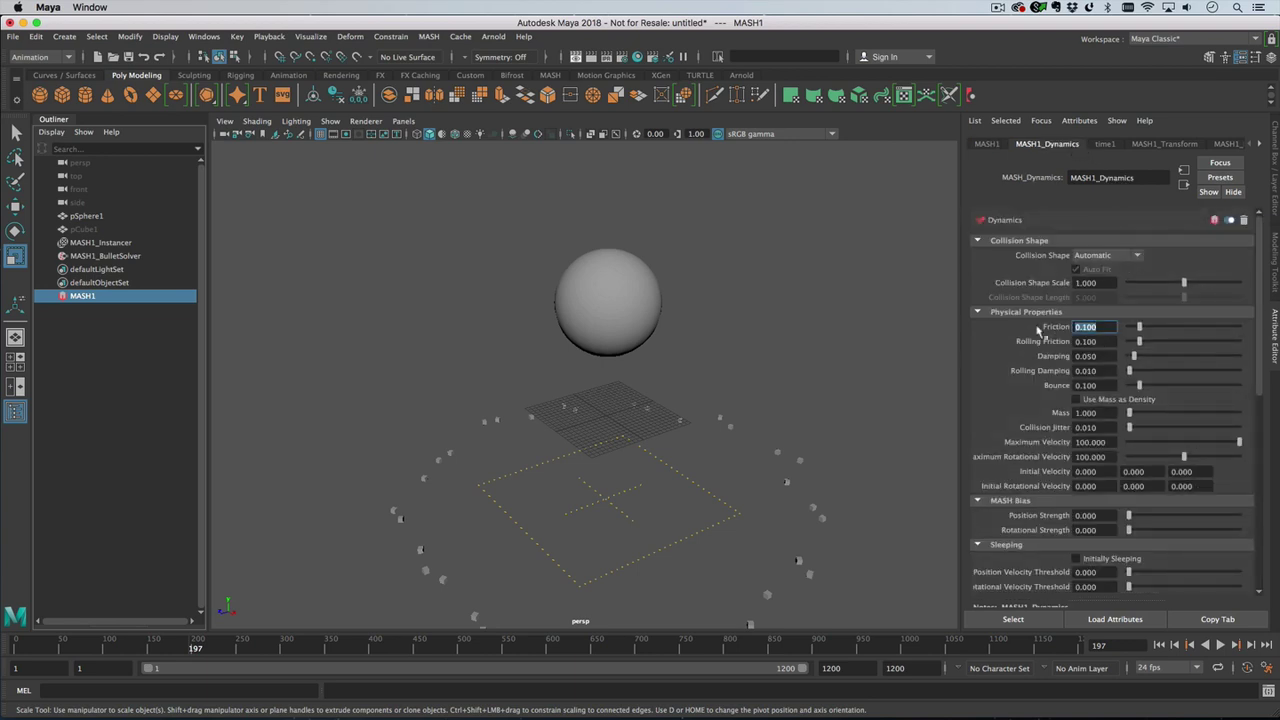
text(.5)
key(Tab)
text(.5)
key(Return)
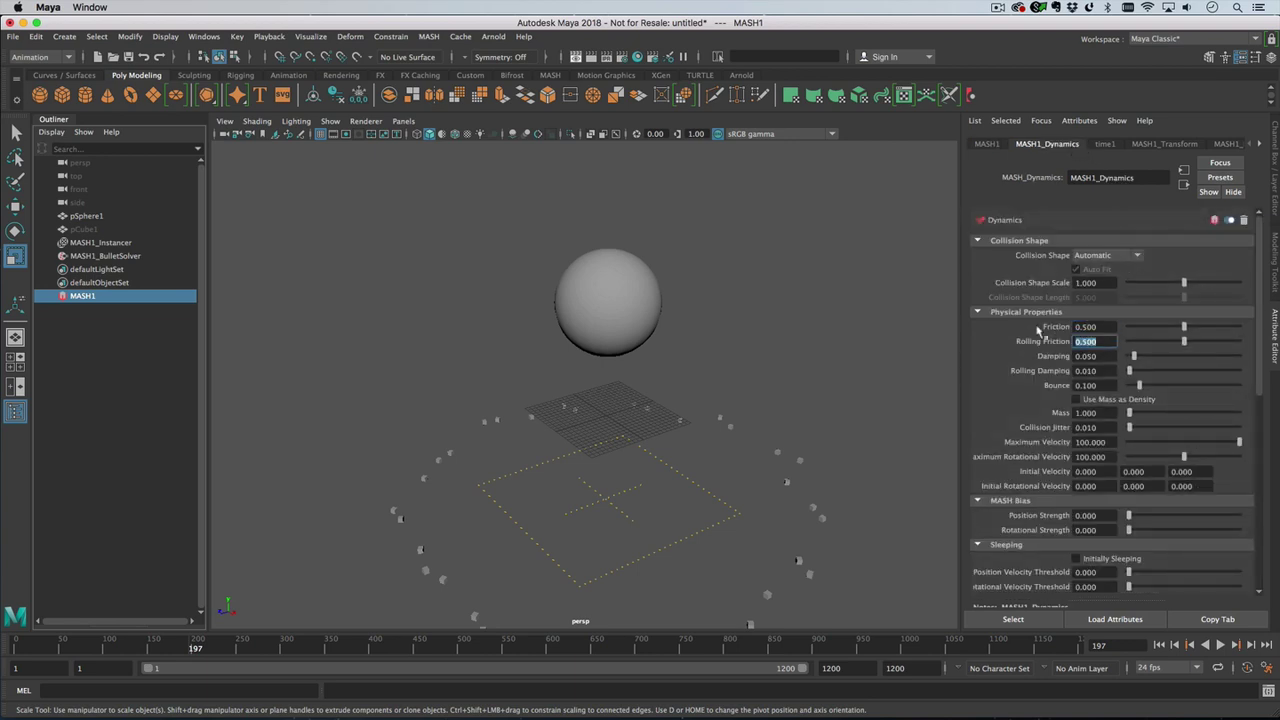
Step: Replay to inspect the scattered cubes, then scroll the dynamics settings to Contacts
click(1159, 645)
click(1221, 645)
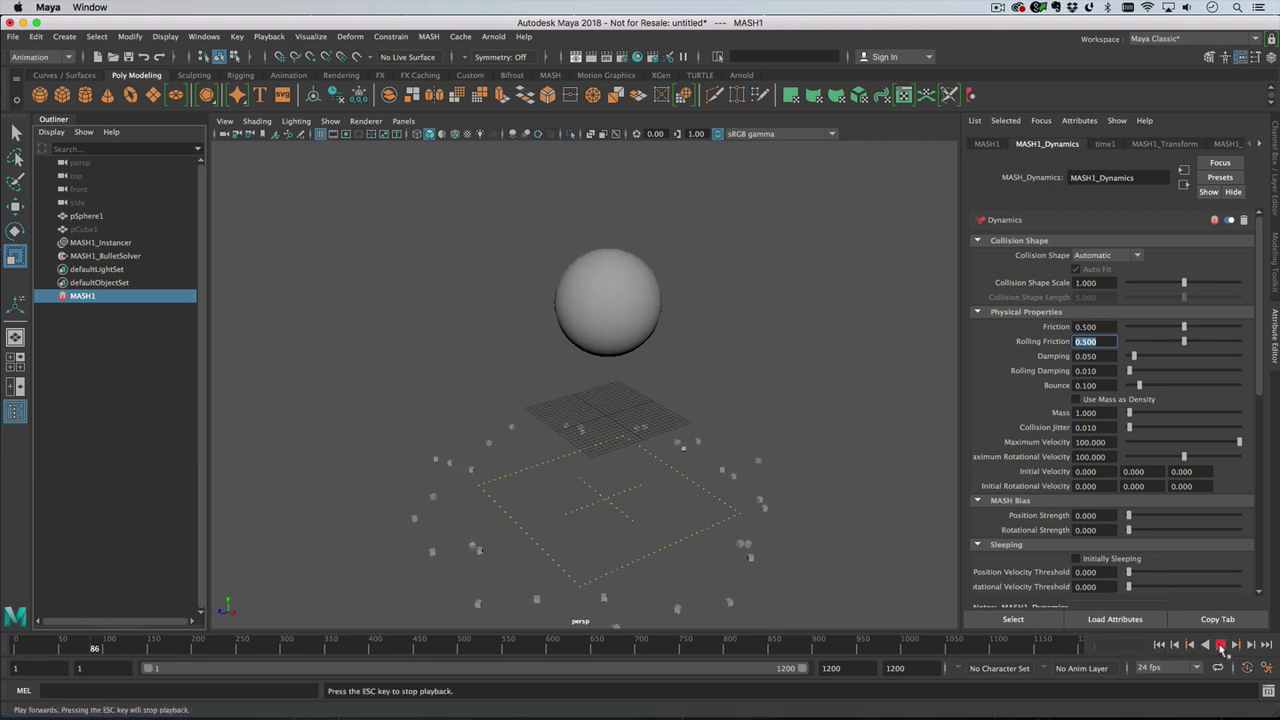
click(1221, 645)
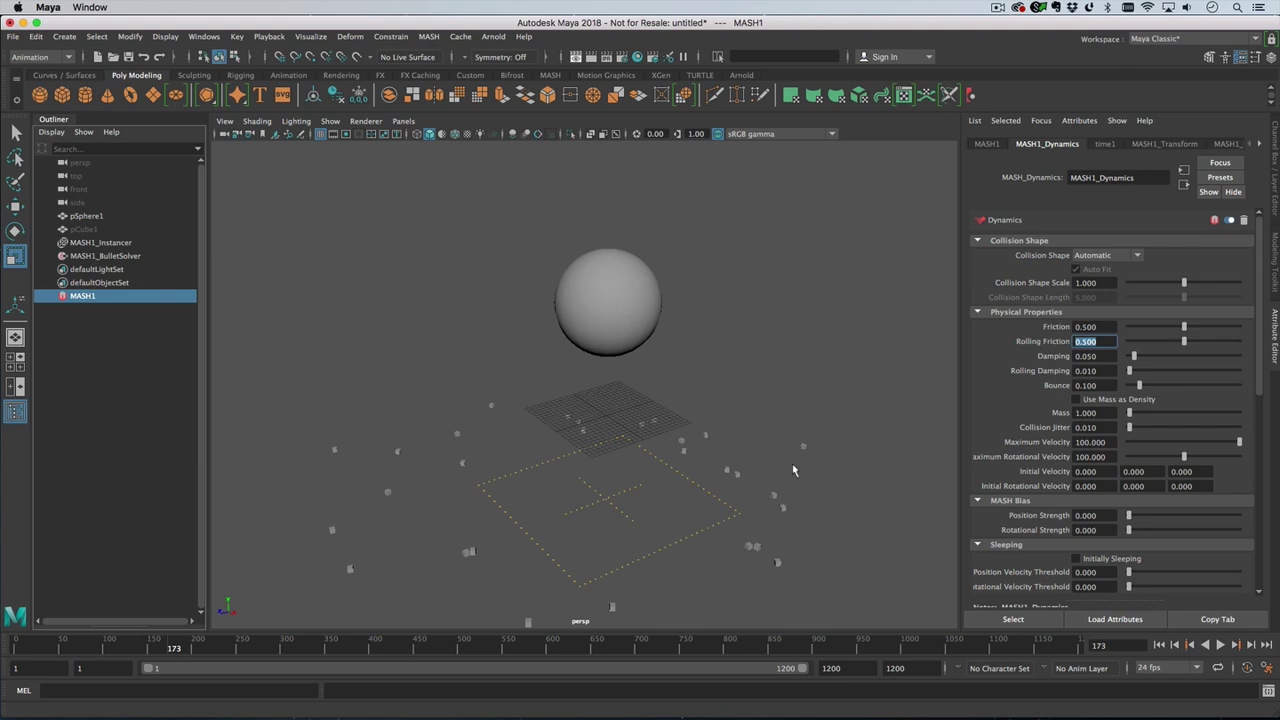
alt+right_drag(794, 471, 717, 337)
alt+drag(717, 337, 662, 390)
click(987, 144)
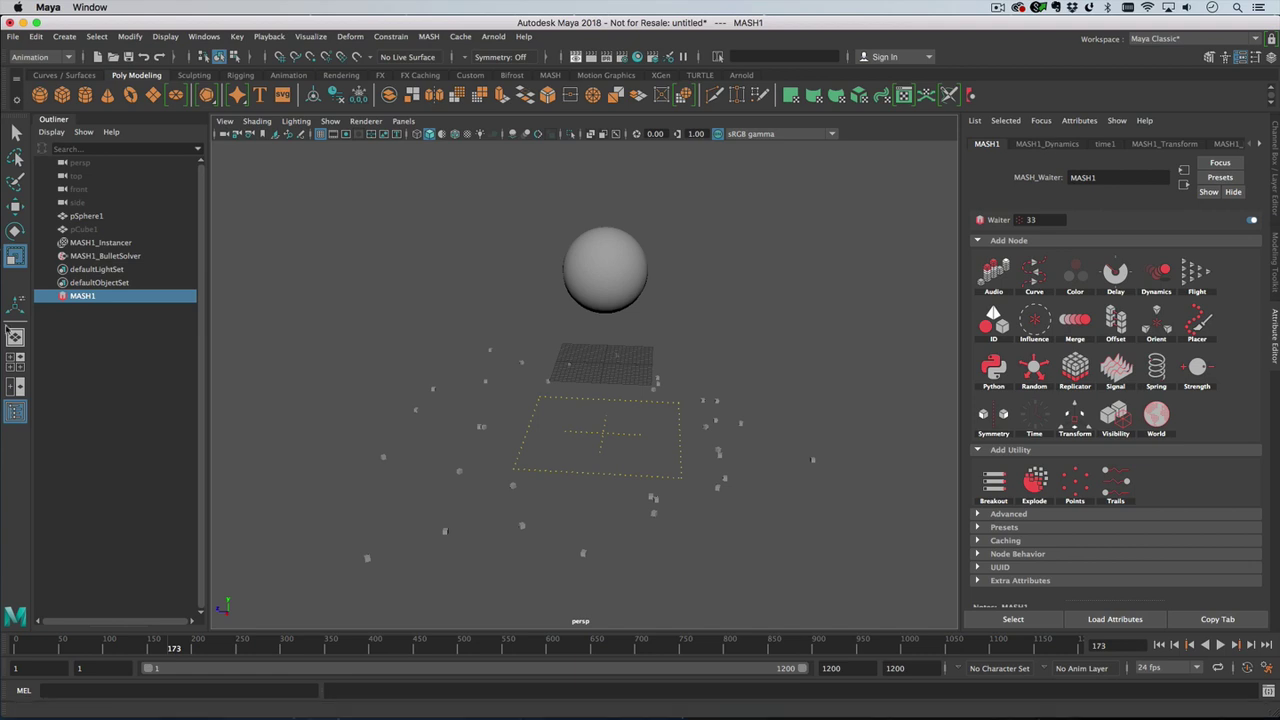
click(1068, 144)
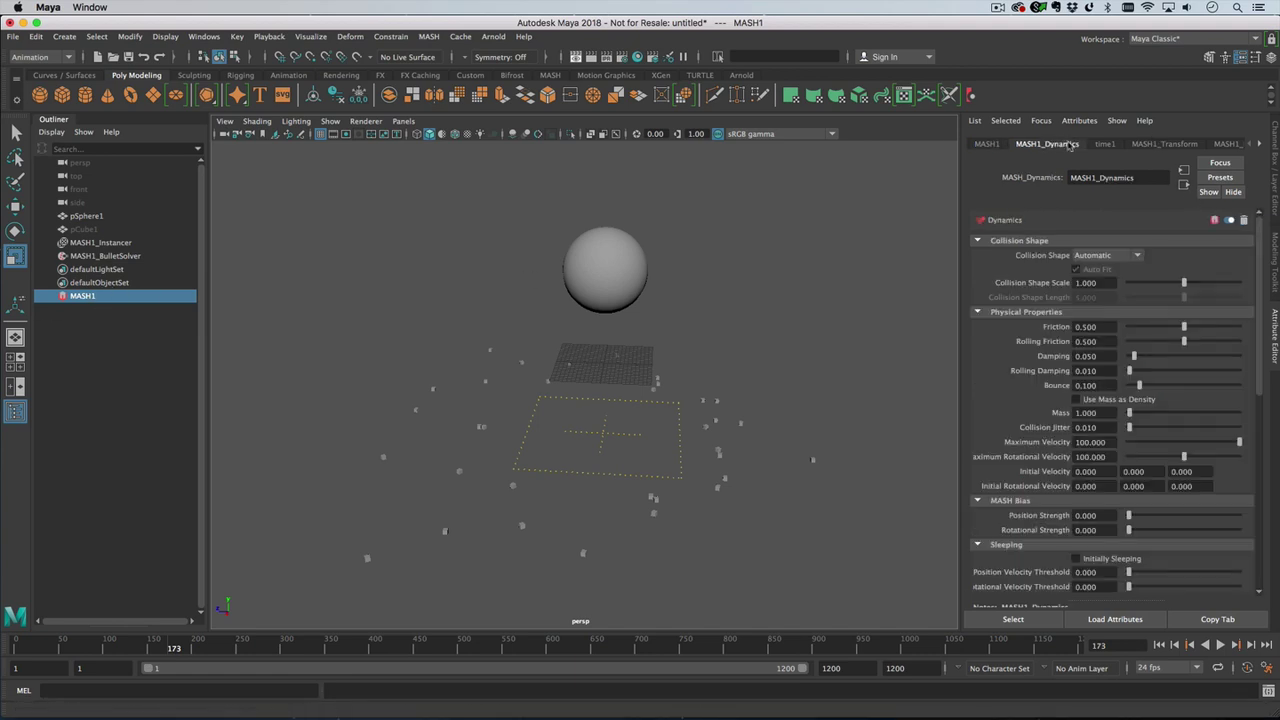
scroll(1055, 465, down, 5)
scroll(1055, 465, down, 3)
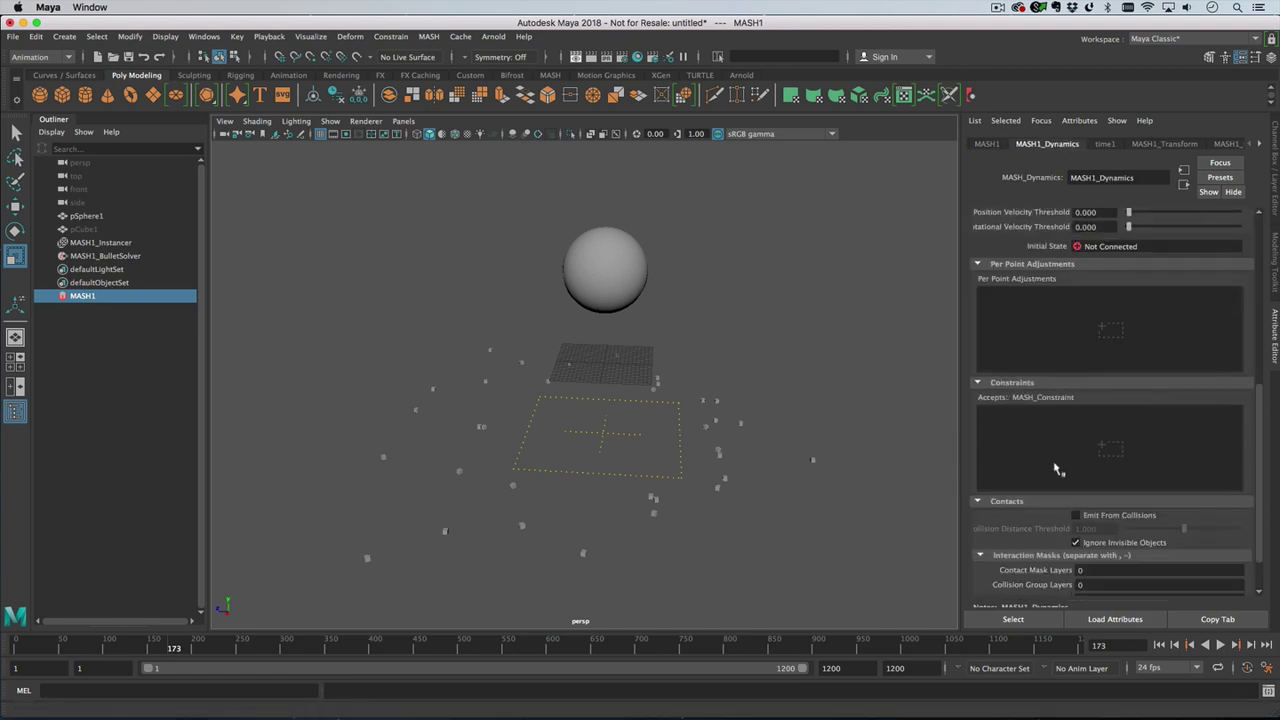
Step: Turn on Emit From Collisions at a 1.000 threshold, test it, then select the Bullet solver
click(1033, 557)
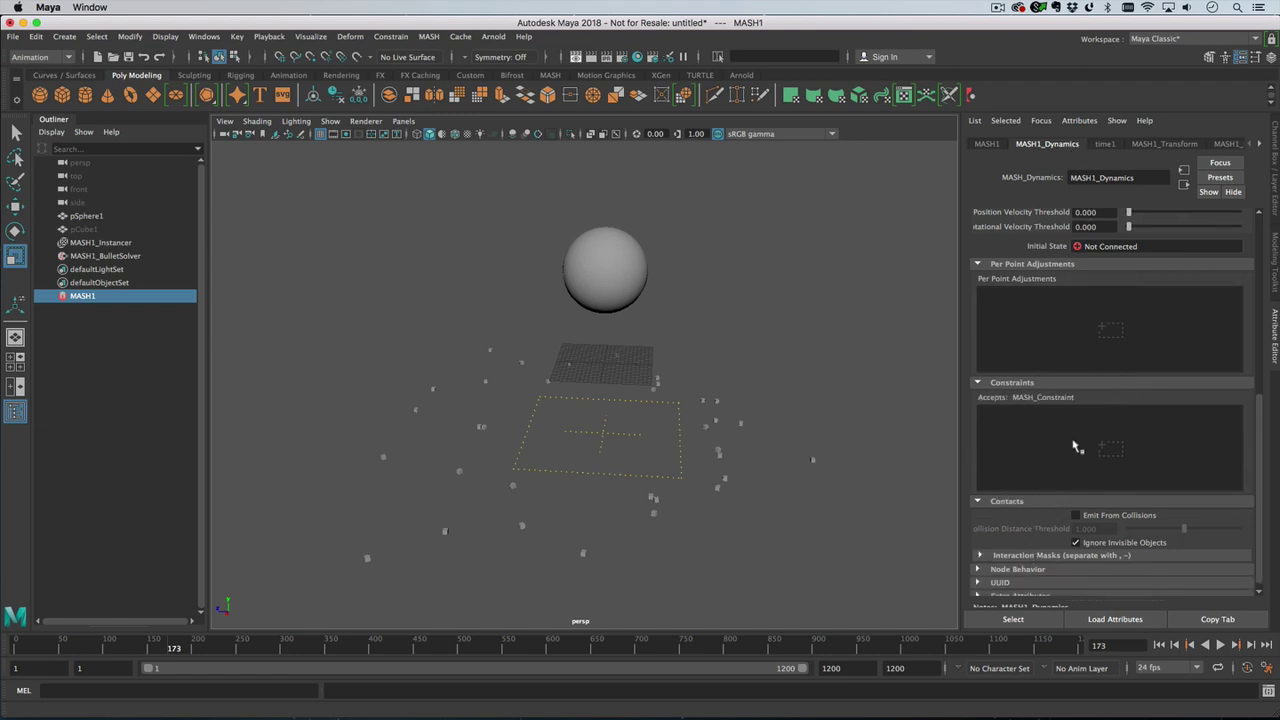
click(1110, 517)
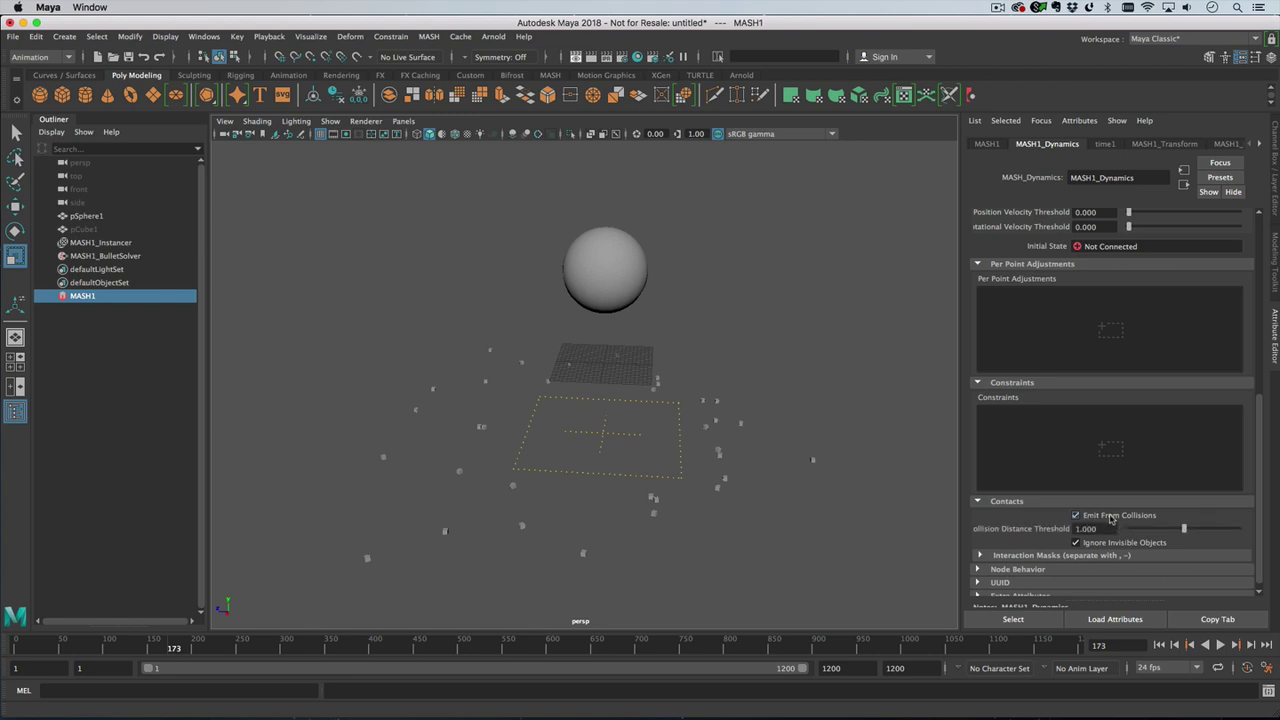
click(1159, 645)
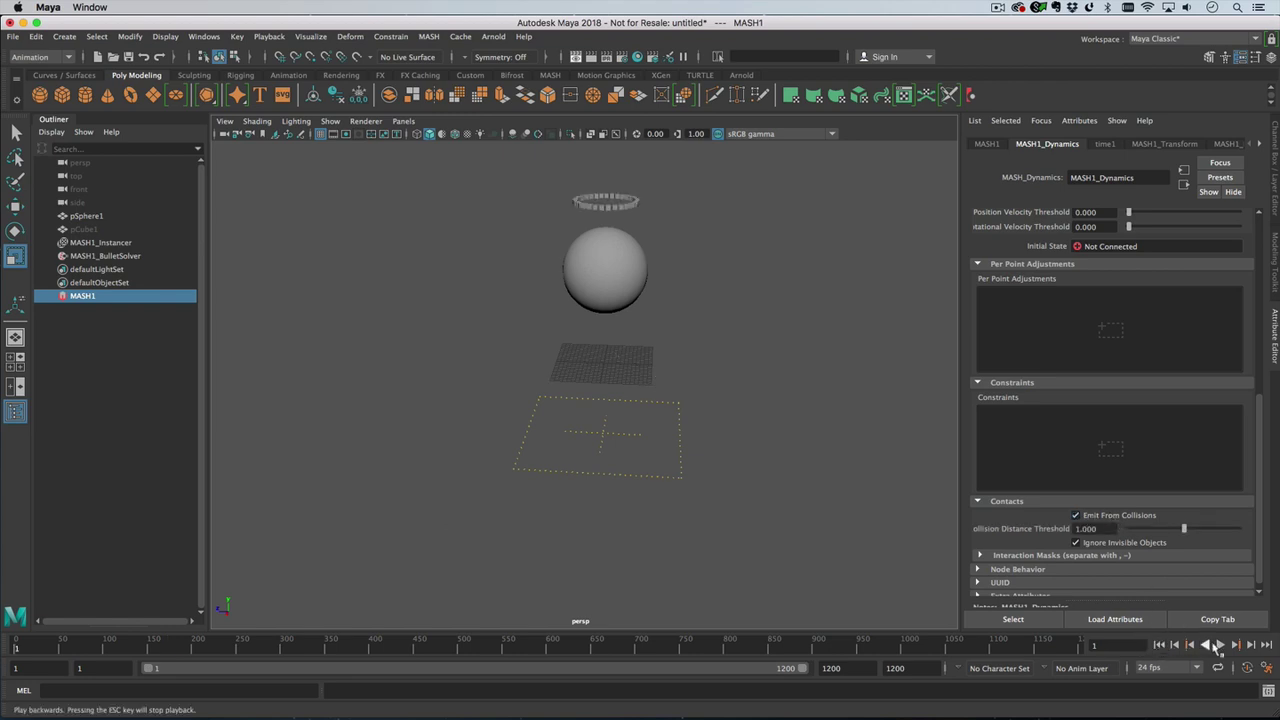
click(1220, 645)
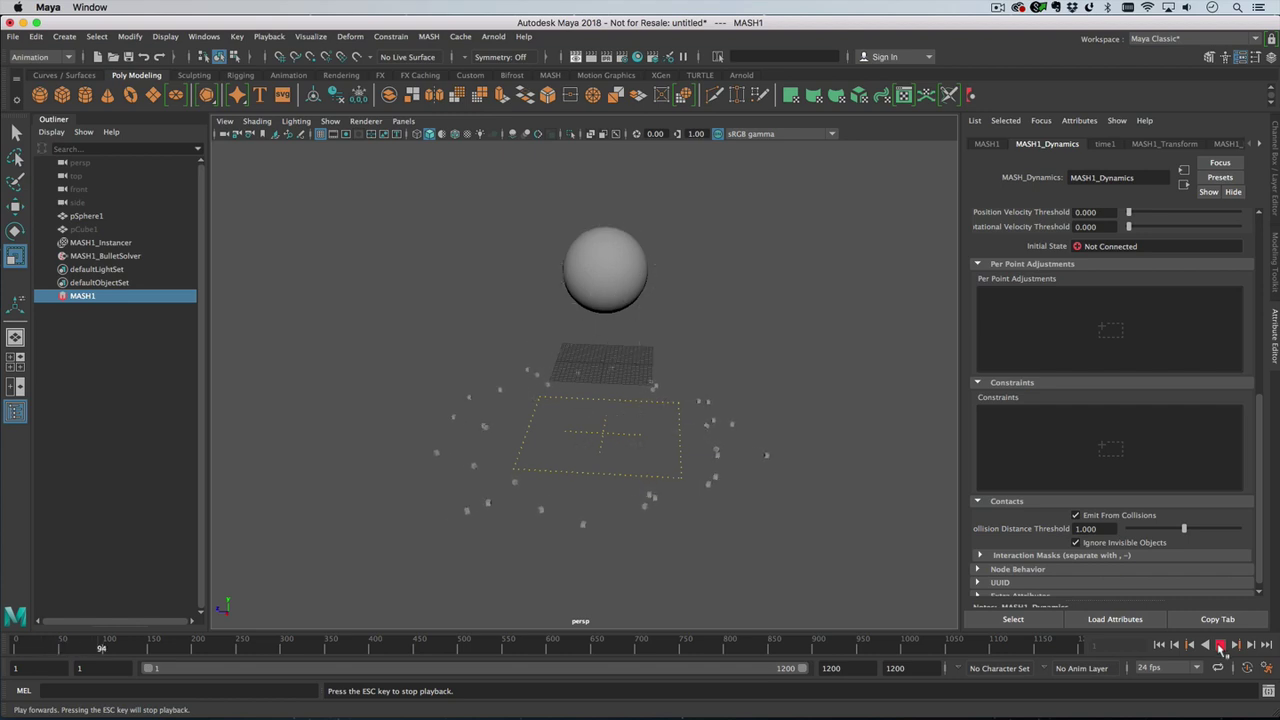
click(1220, 645)
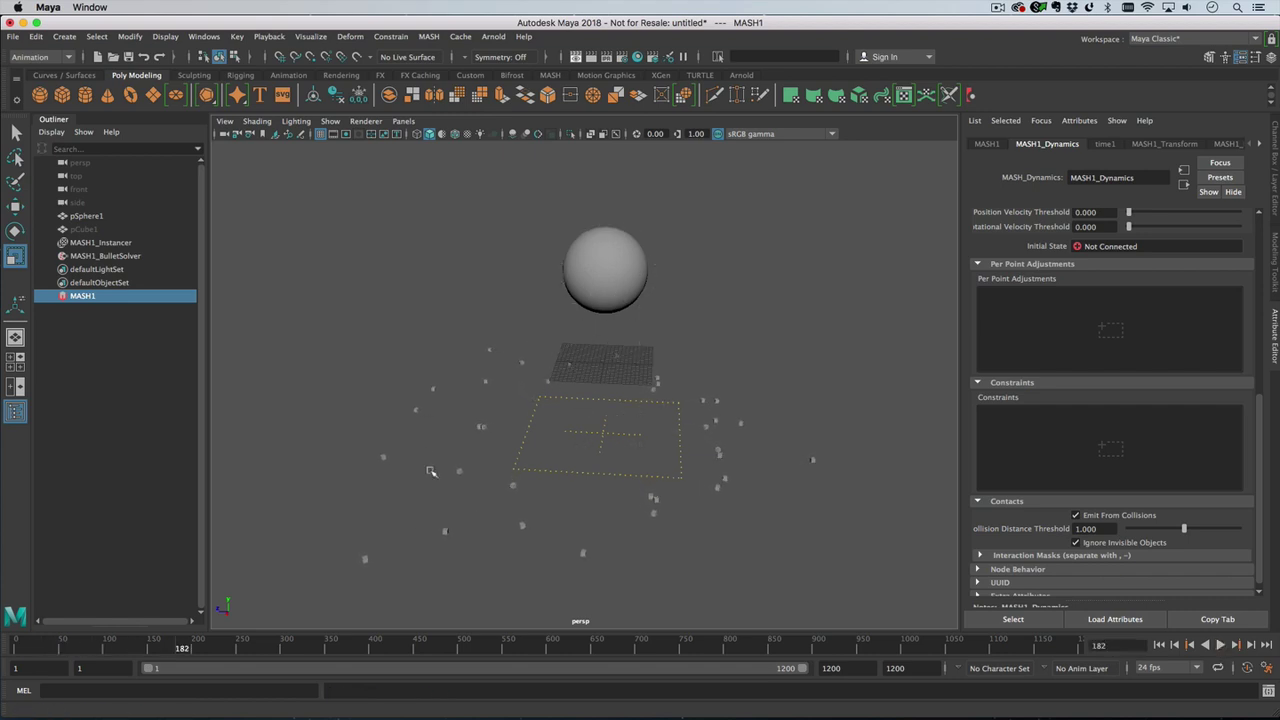
click(133, 259)
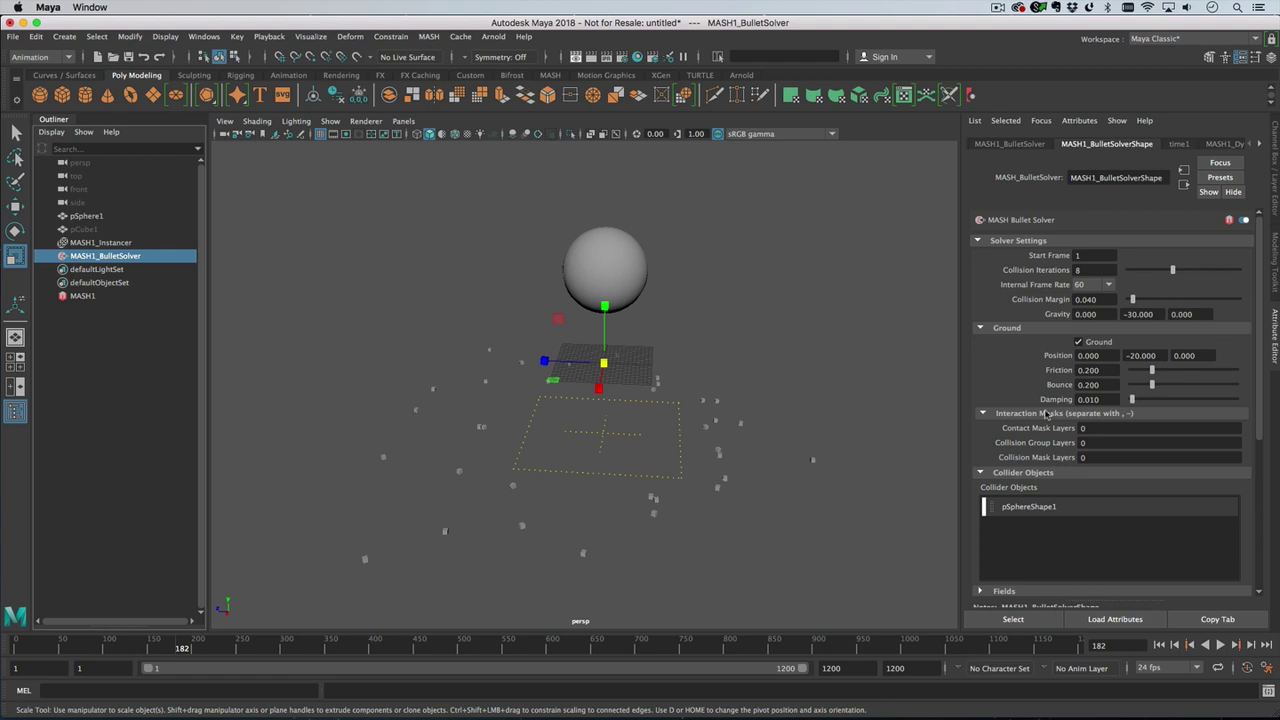
Step: Enable Collision Positions debugging, replay to frame 155, then reselect MASH1
scroll(1037, 440, down, 5)
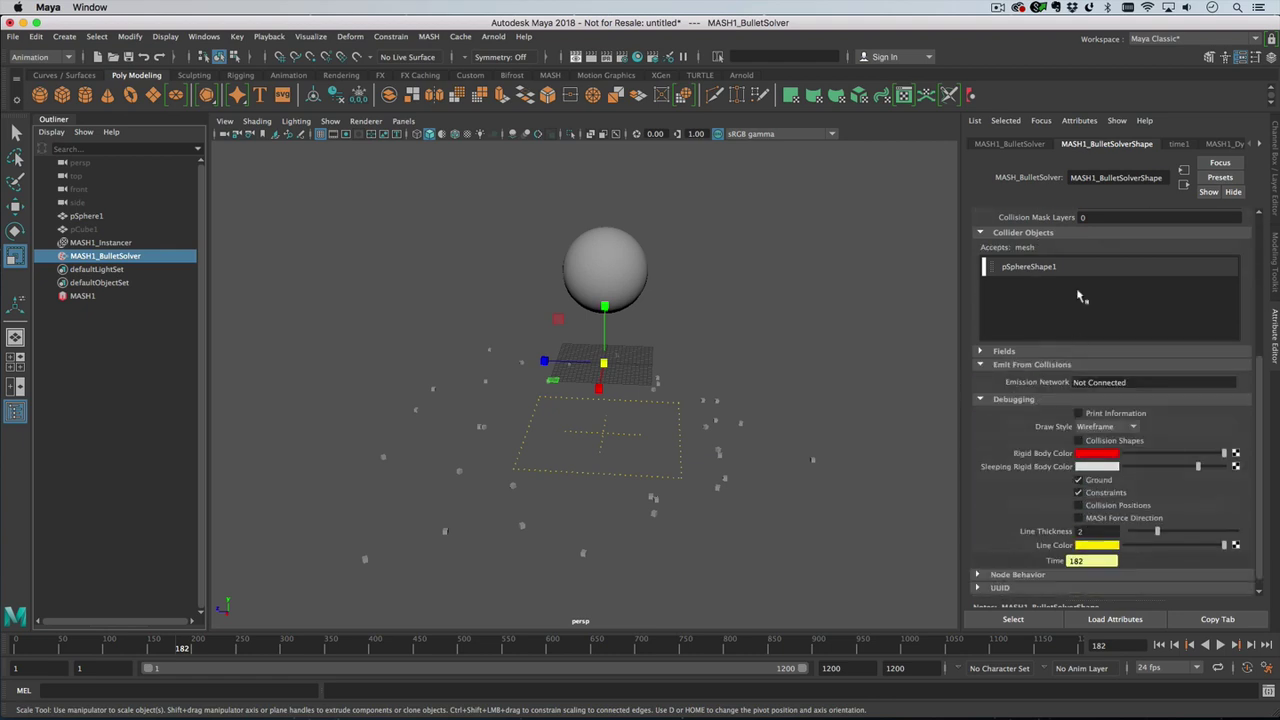
click(1108, 507)
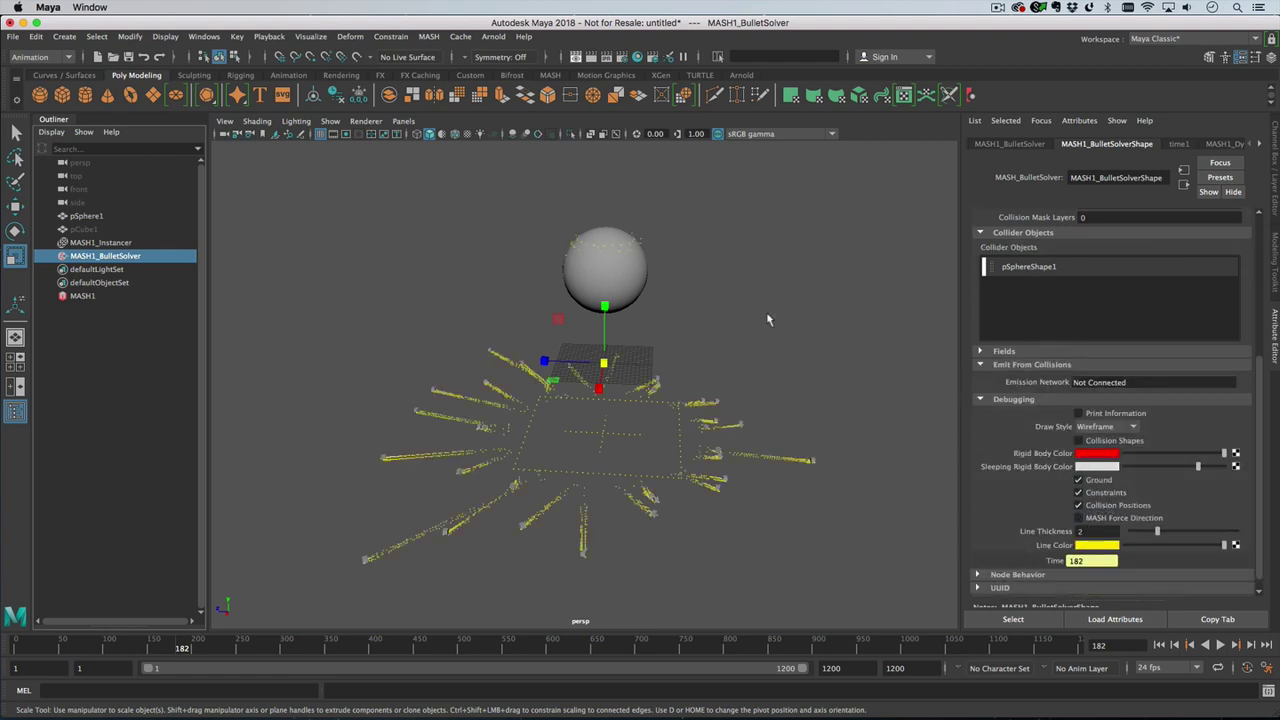
alt+drag(734, 336, 730, 390)
click(1160, 646)
click(1220, 645)
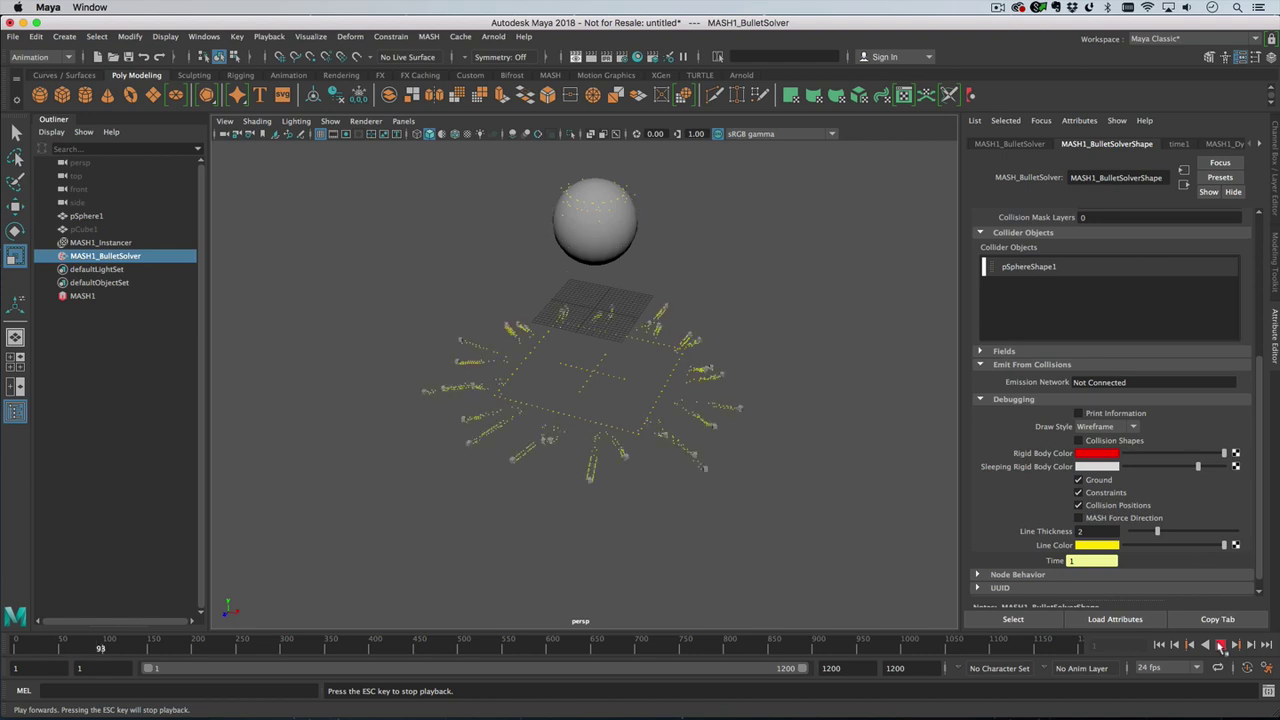
click(1221, 646)
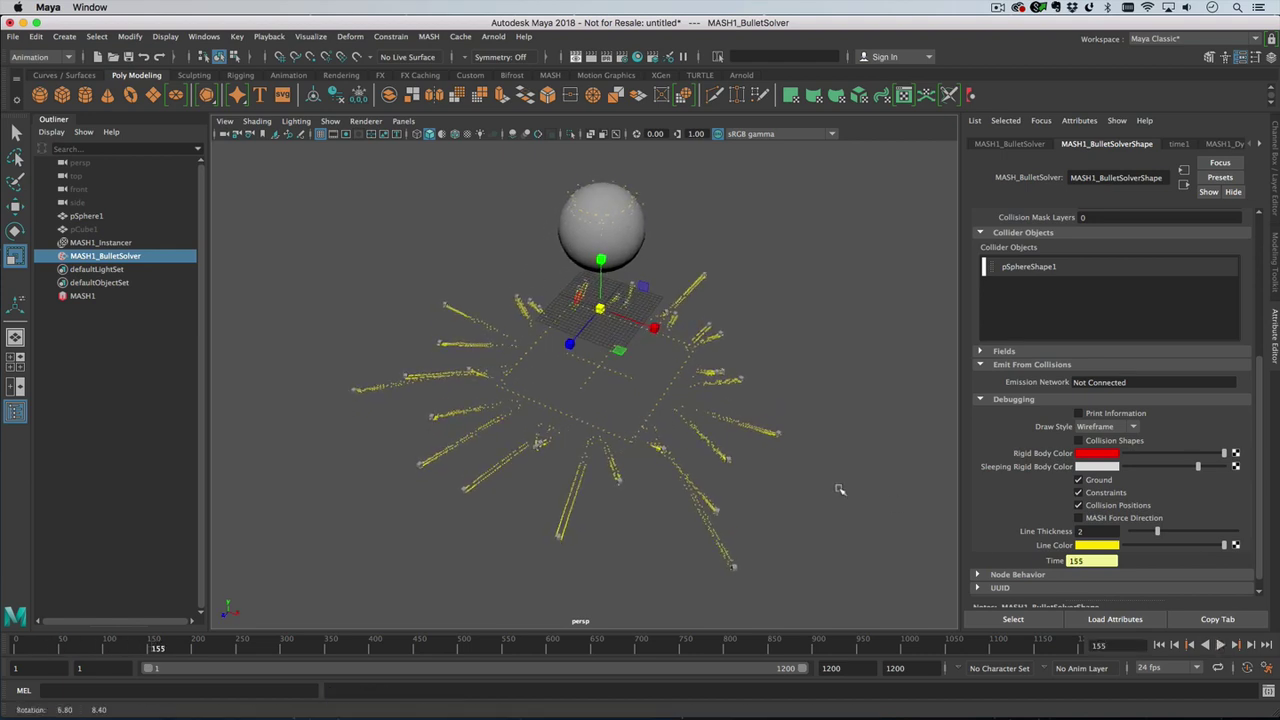
click(110, 297)
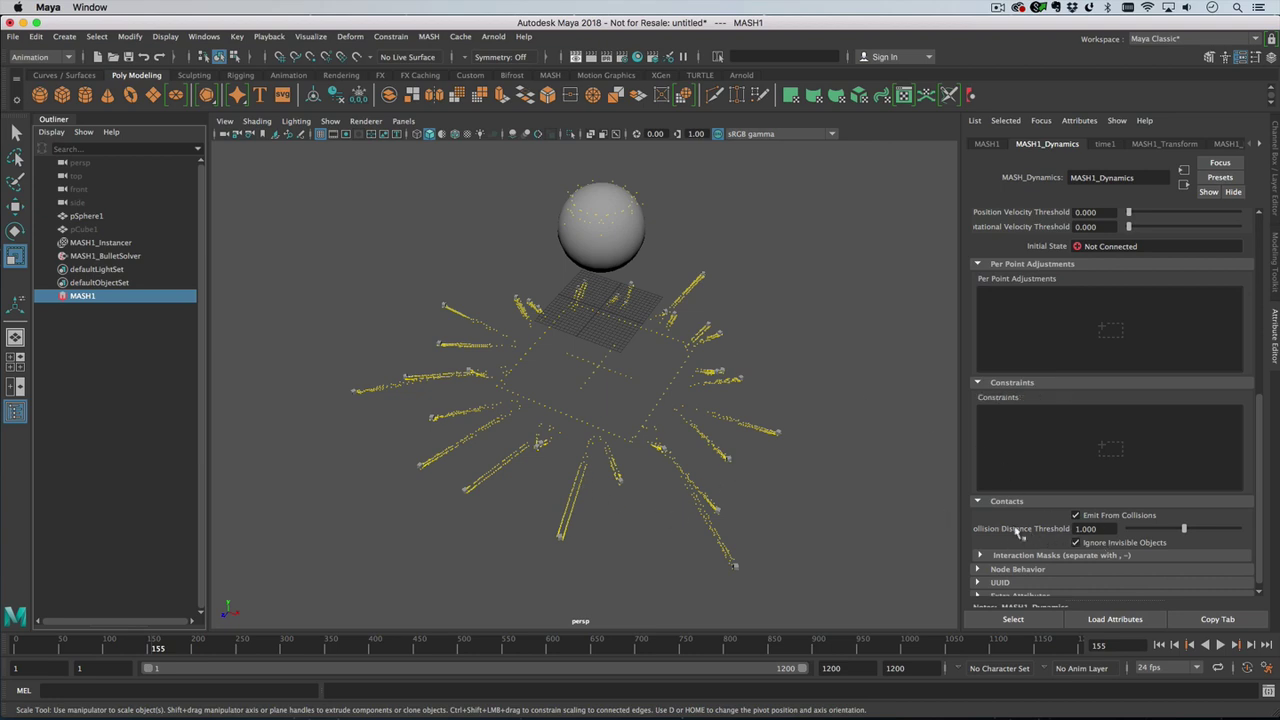
Step: Set Collision Distance Threshold to 5.000, replay to frame 162, and rename MASH1 to MainPoints
click(1085, 528)
key(Return)
click(1220, 645)
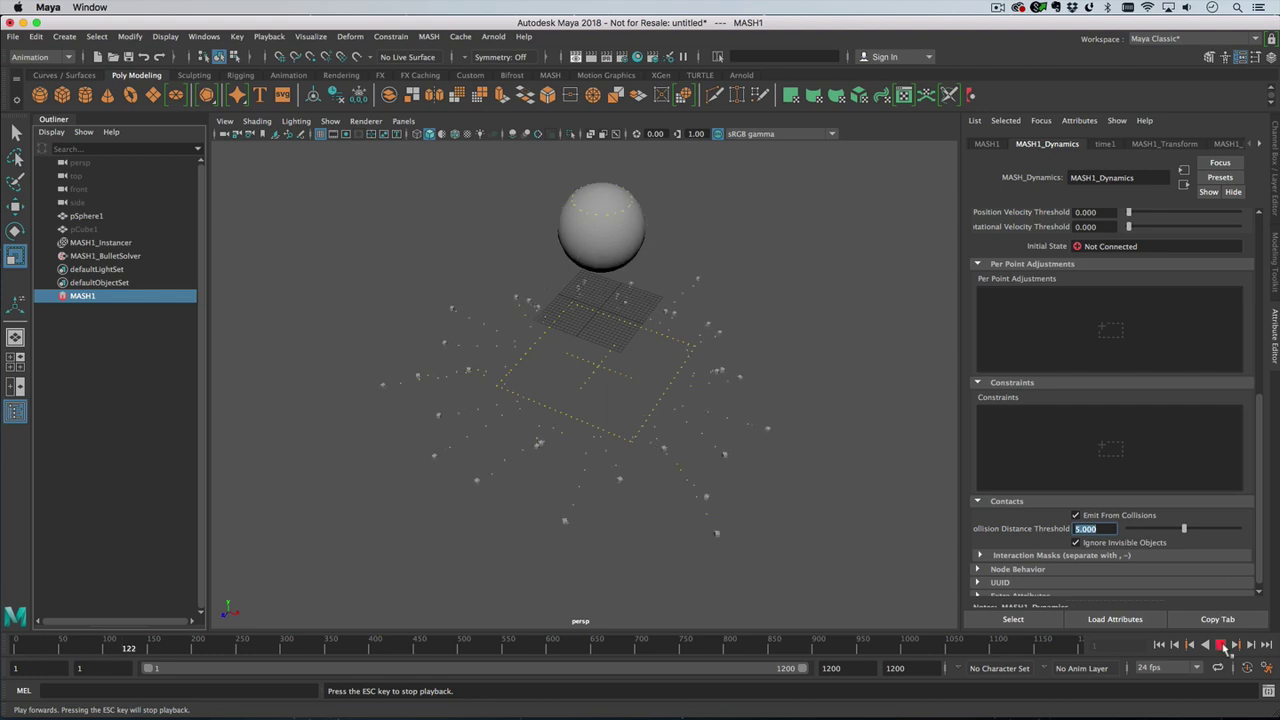
click(1221, 646)
alt+drag(743, 437, 931, 495)
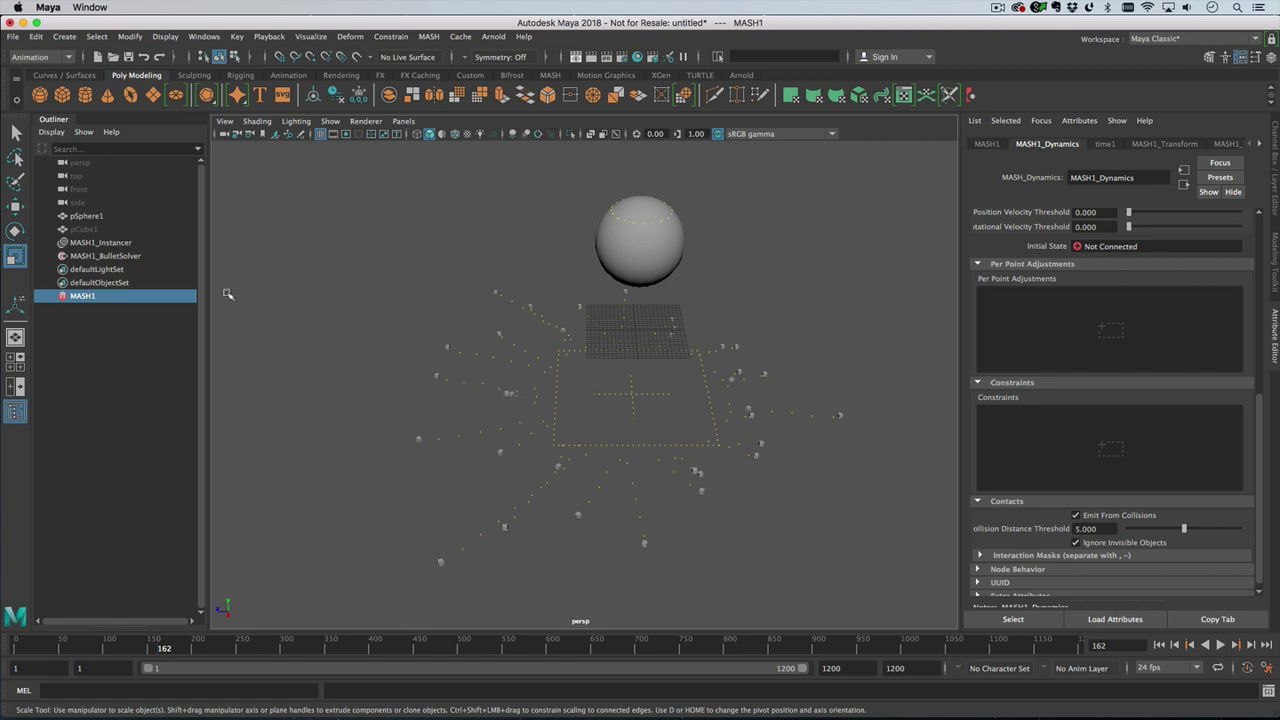
double_click(88, 297)
text(MainPoints)
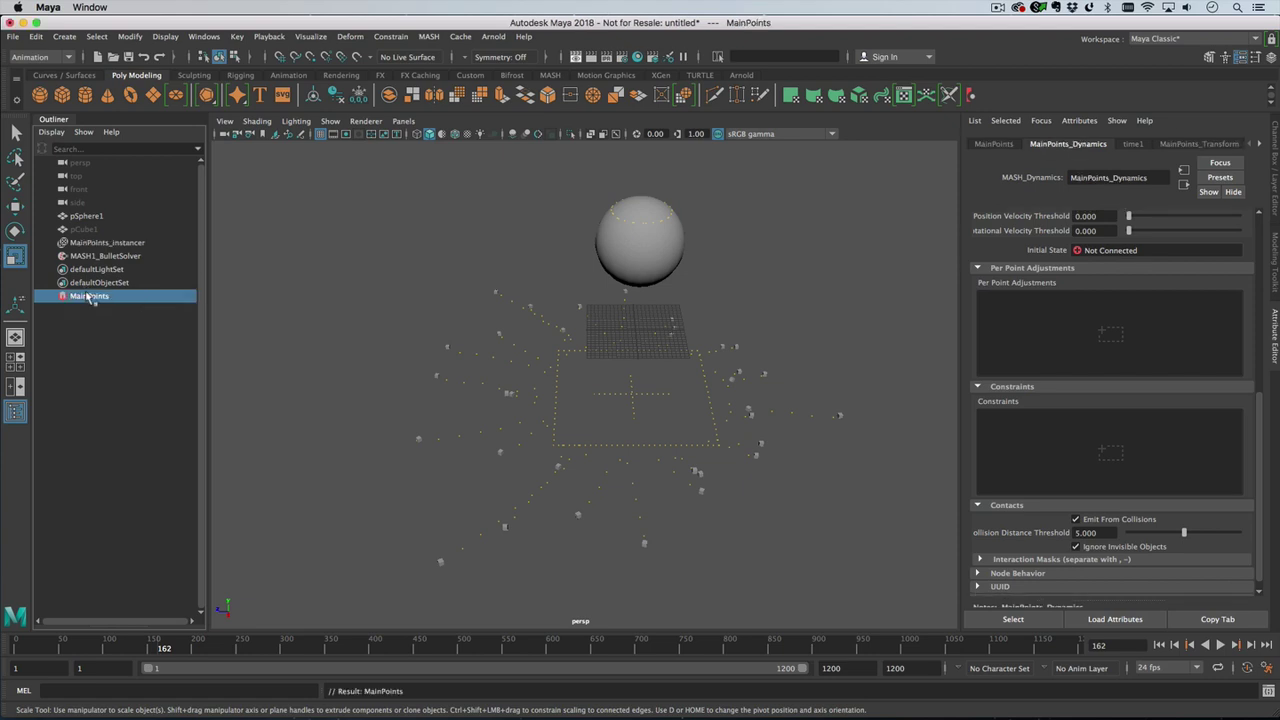
Step: Confirm the MainPoints name and build a new MASH network from a fresh cube
key(Return)
click(62, 95)
click(429, 37)
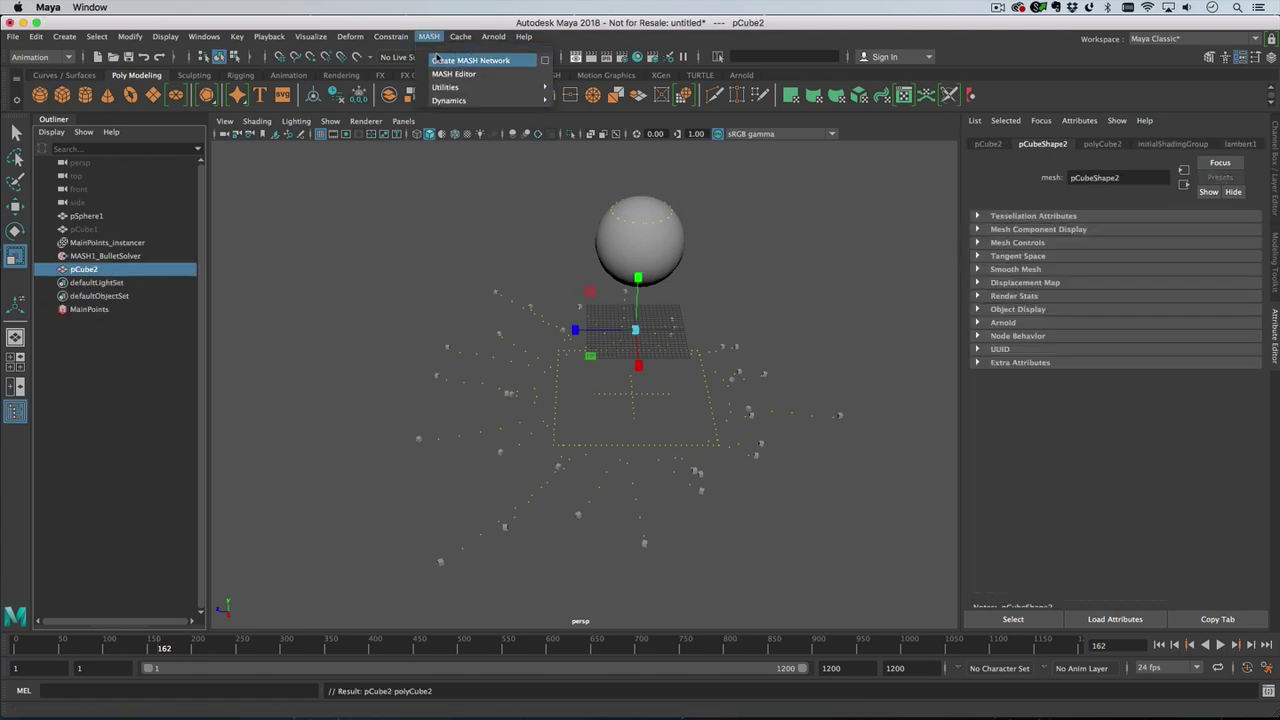
click(466, 58)
Step: Rename the new network EmitPoints and scale pCube2 down to 0.433
double_click(84, 336)
text(EmitPoints)
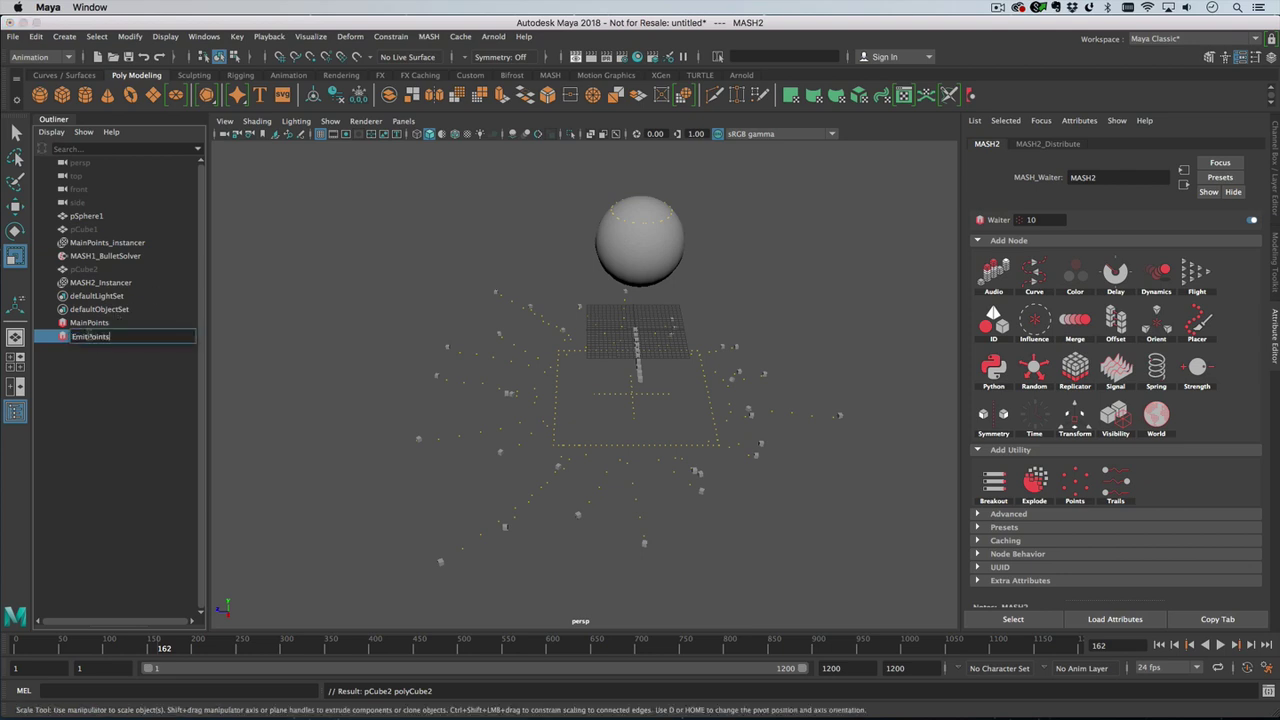
key(Return)
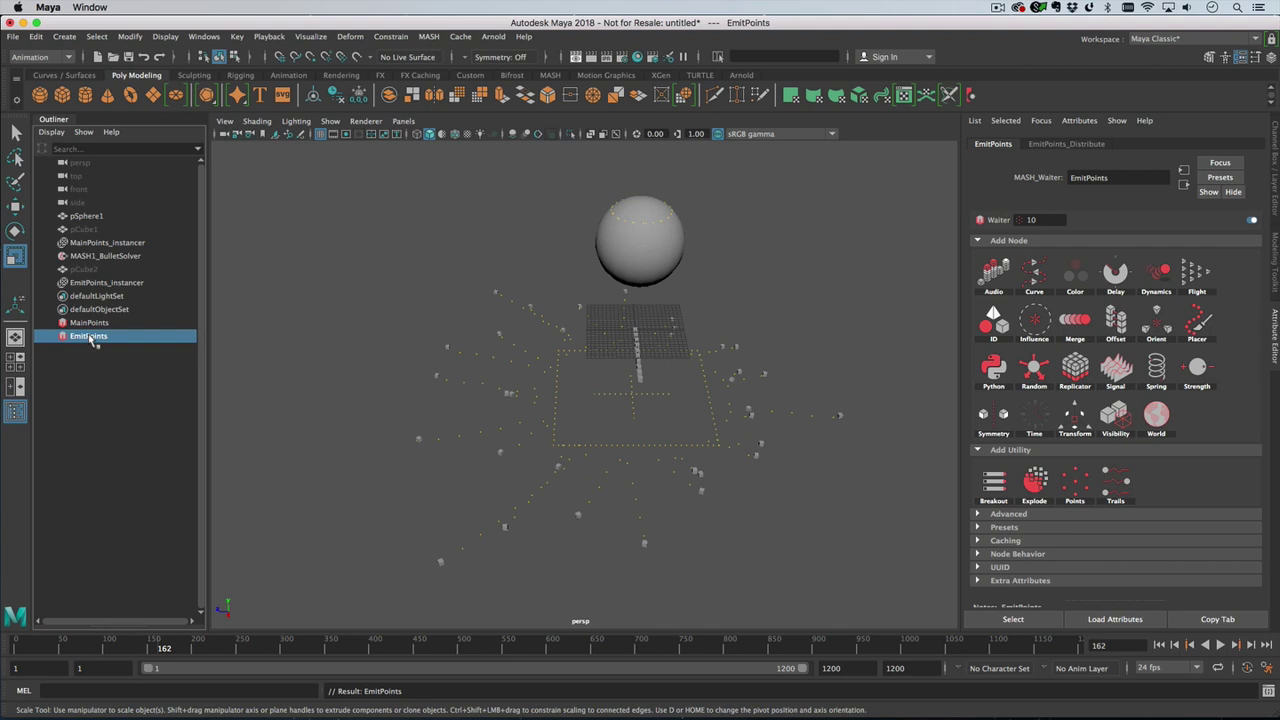
click(96, 271)
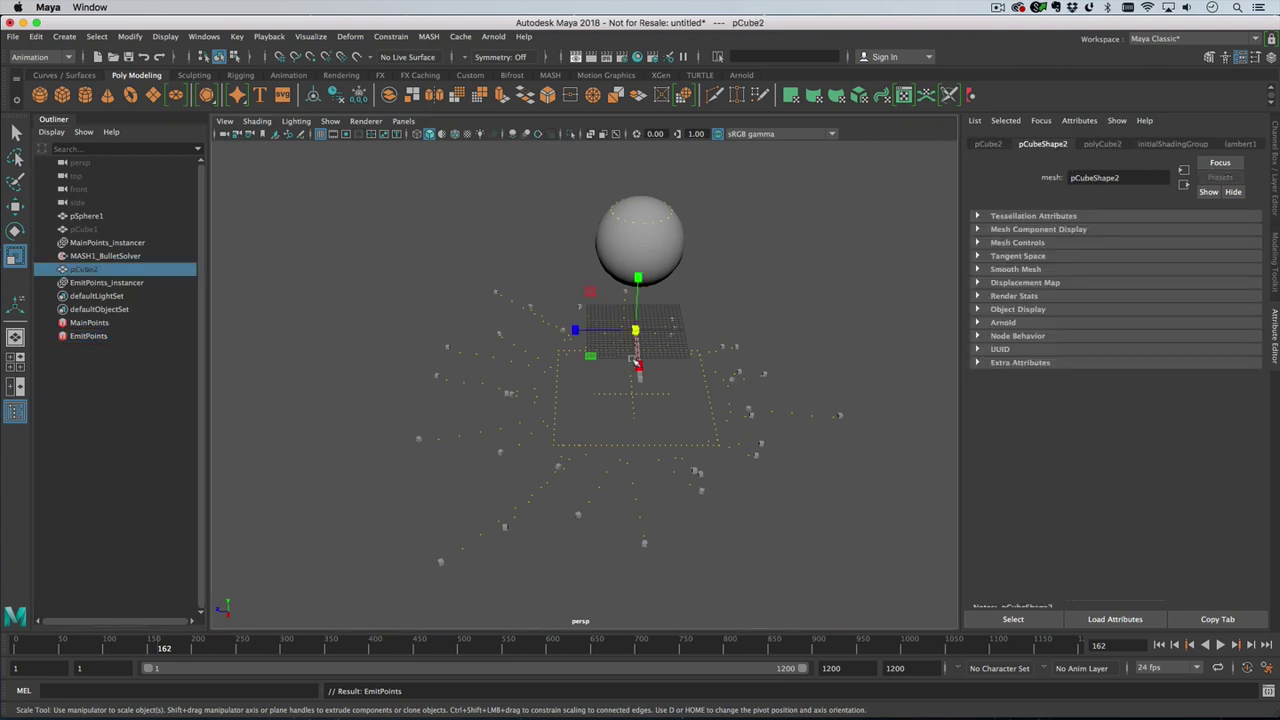
drag(622, 337, 614, 338)
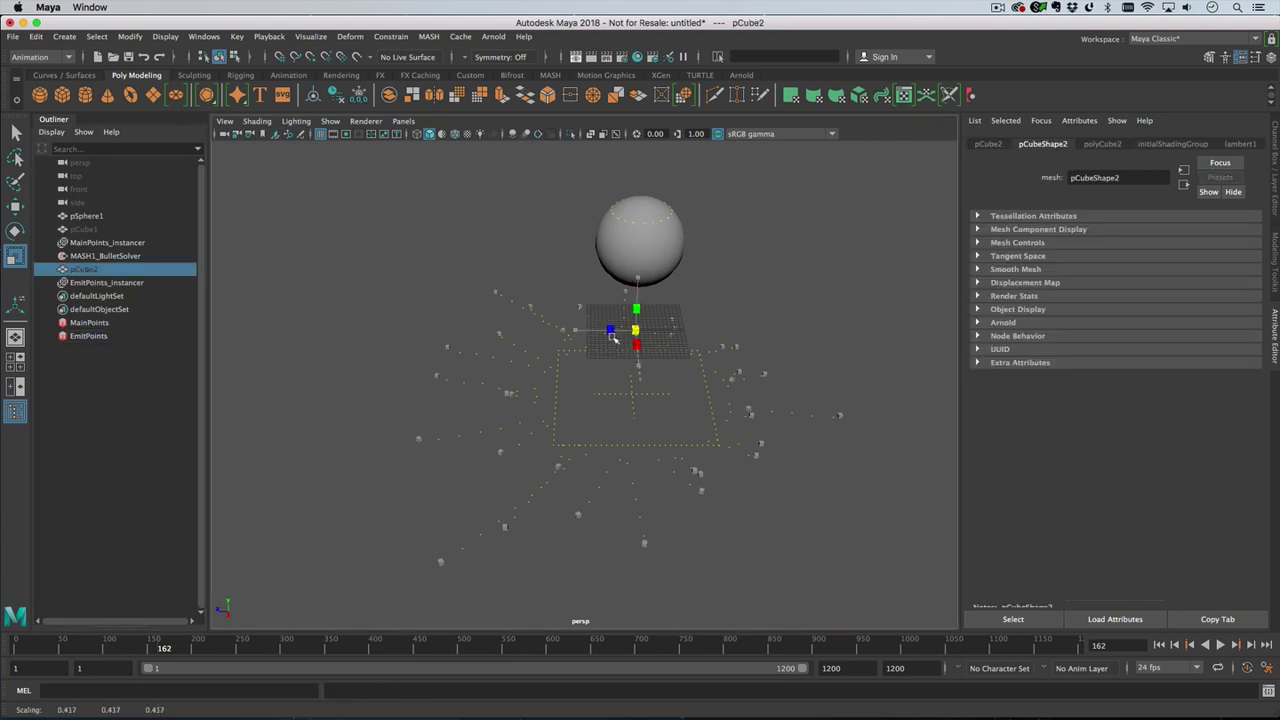
Step: Set EmitPoints' point count to 0, link it as the solver's Emission Network, and play
click(108, 337)
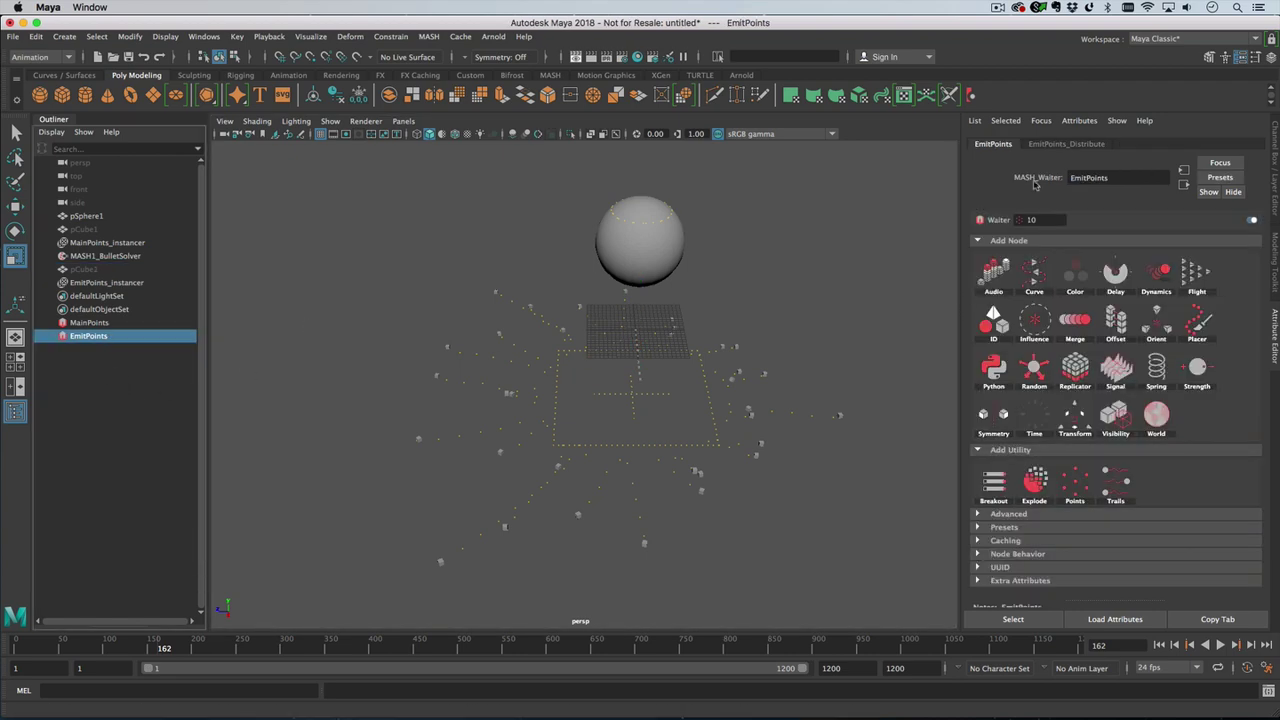
drag(1134, 252, 1089, 238)
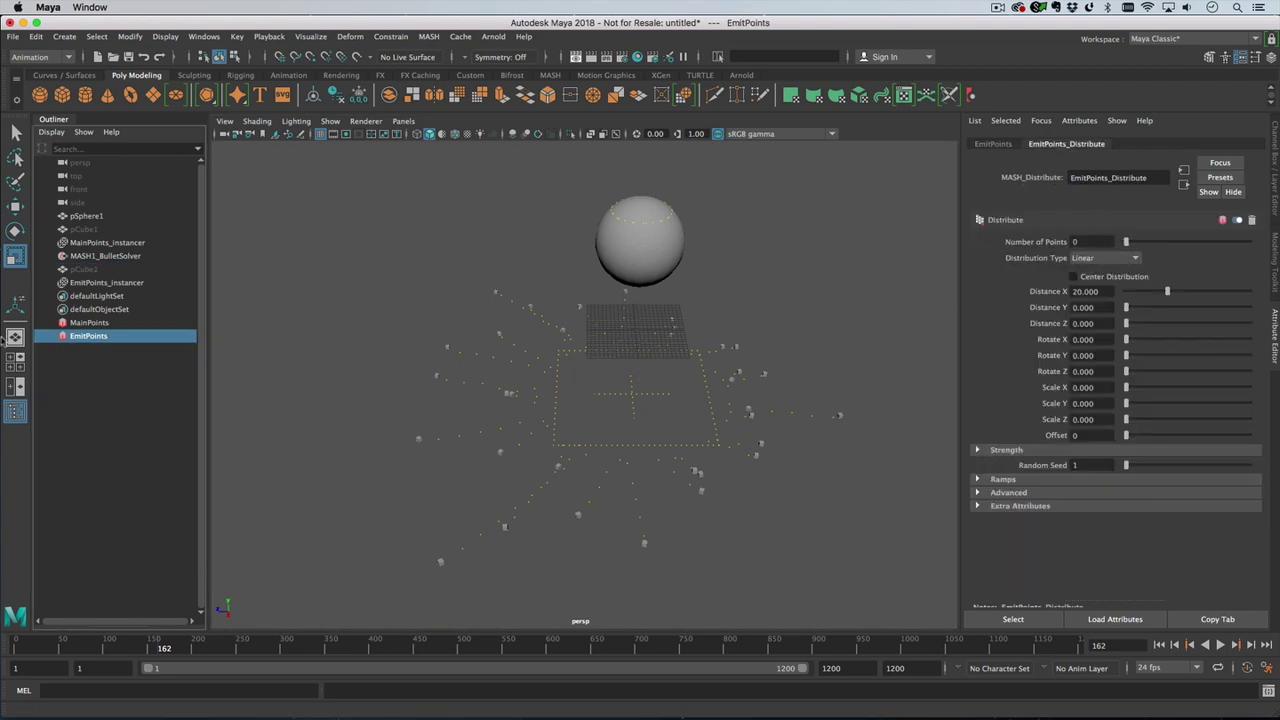
click(117, 258)
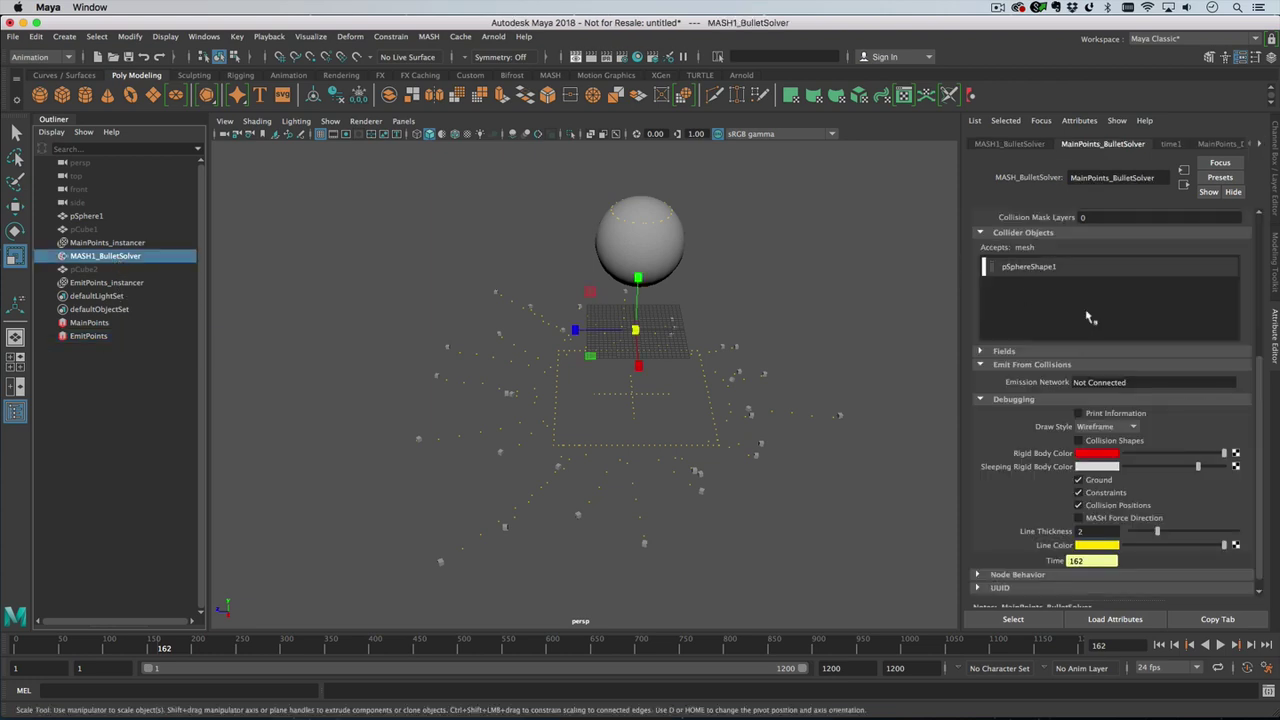
scroll(1092, 318, down, 6)
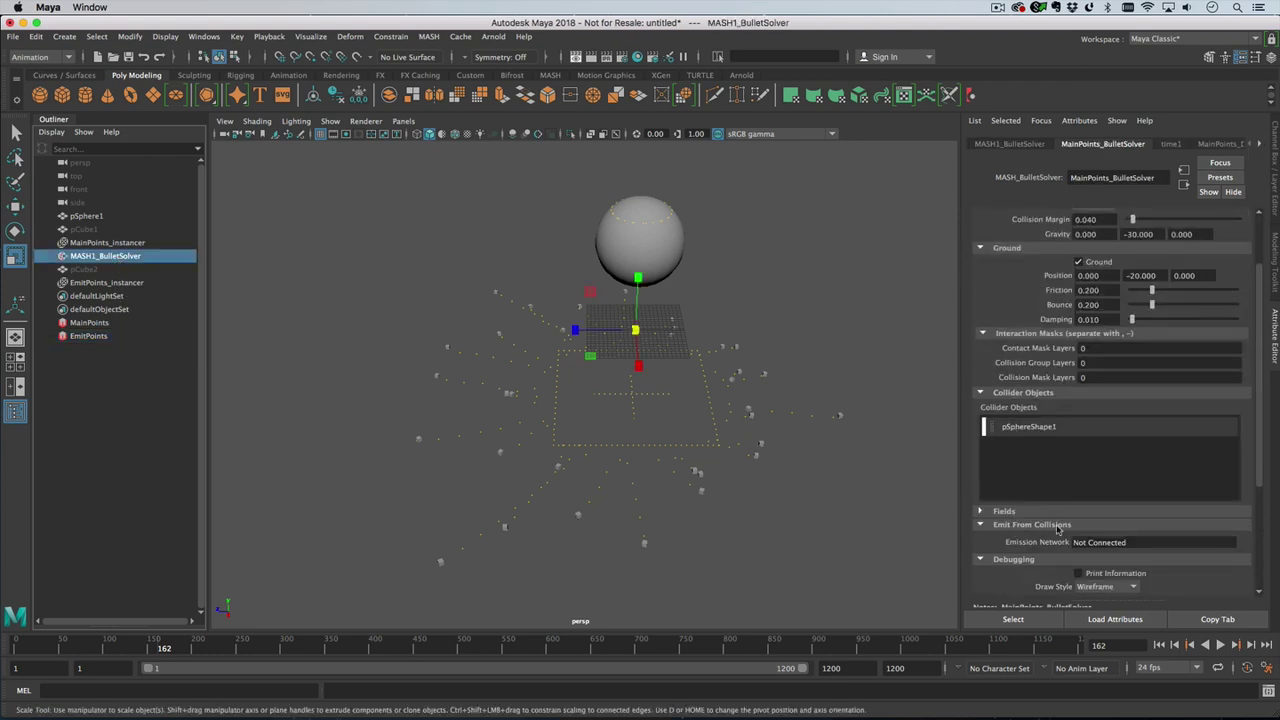
drag(84, 343, 1122, 548)
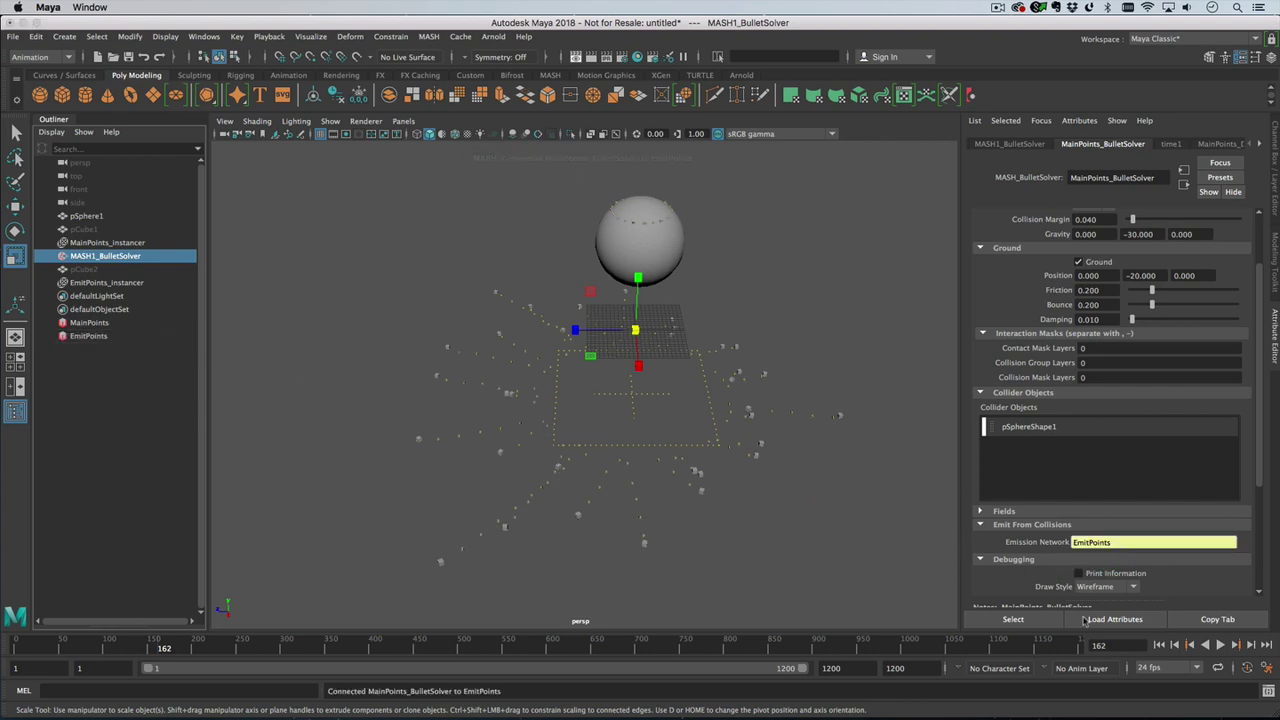
click(1220, 645)
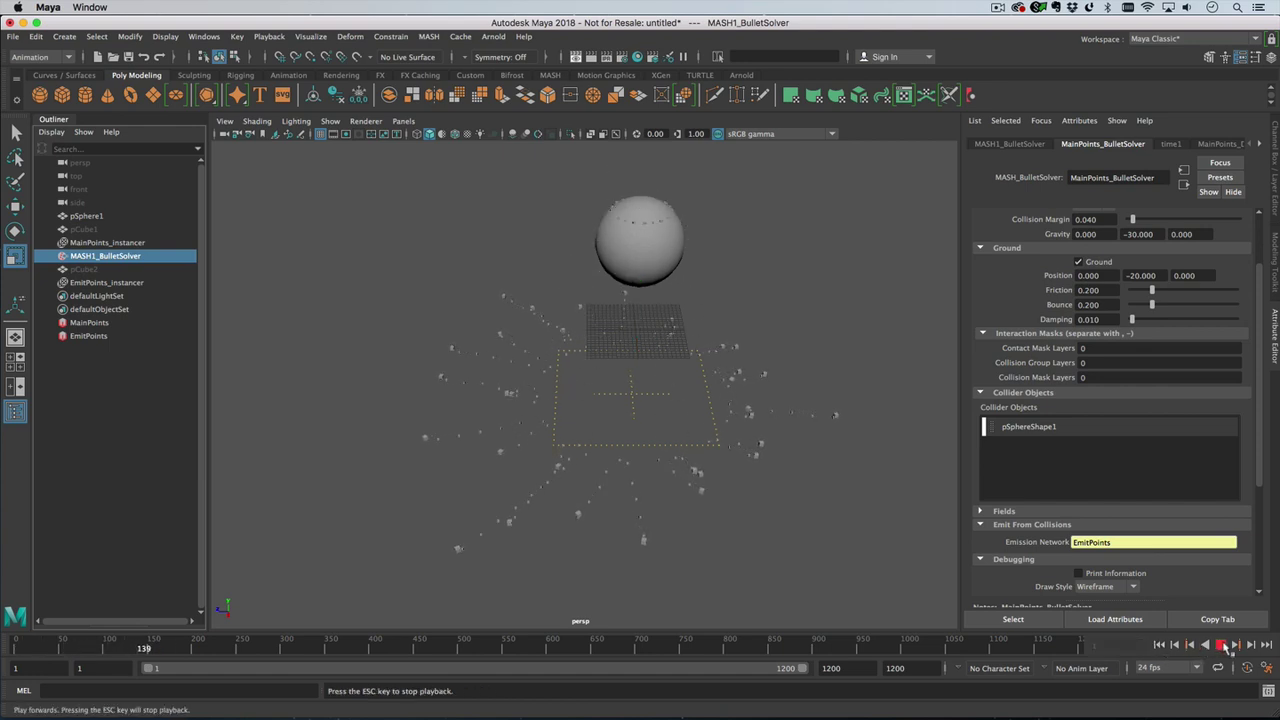
Step: Stop playback at frame 180 and show the EmitPoints network's Add Node list
click(1222, 645)
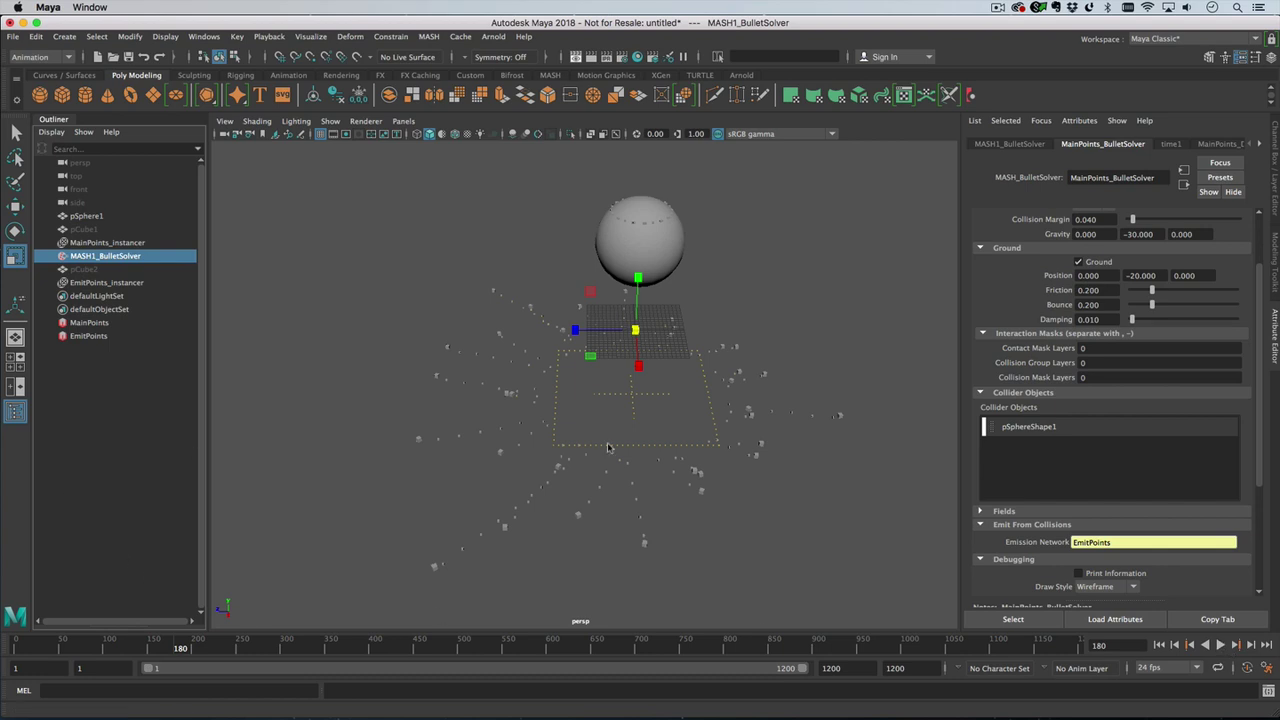
click(106, 341)
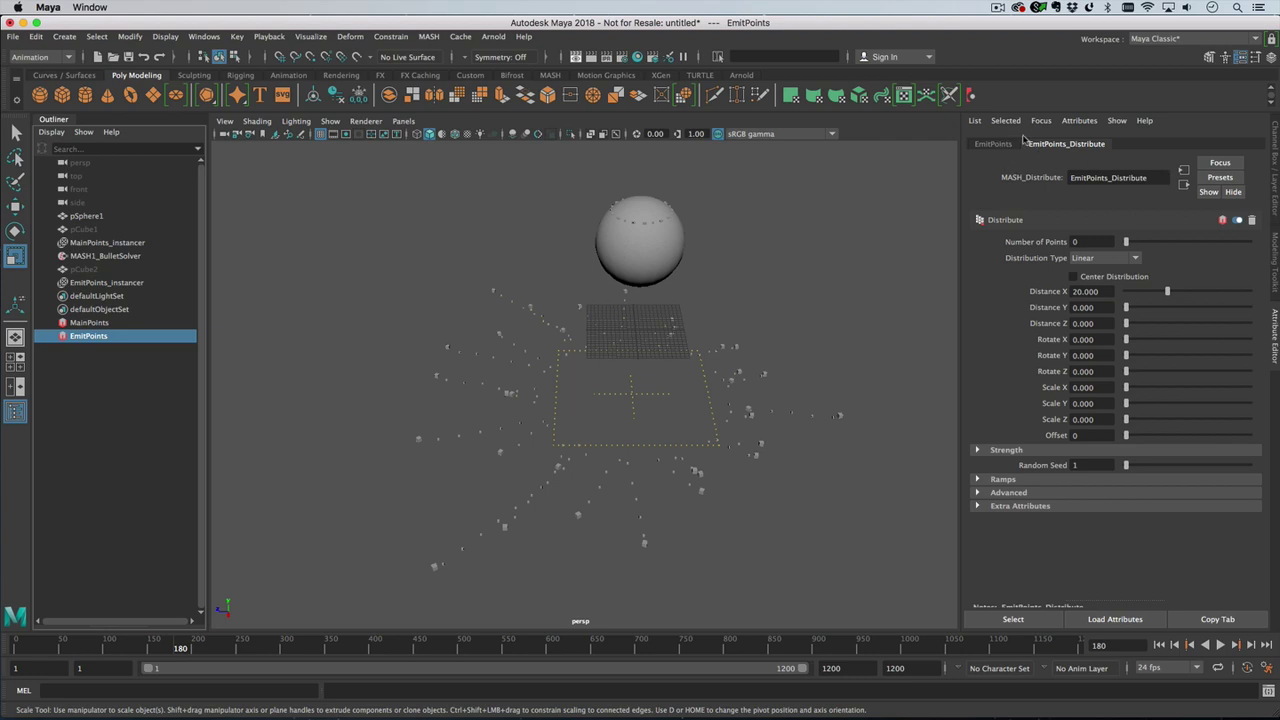
click(993, 144)
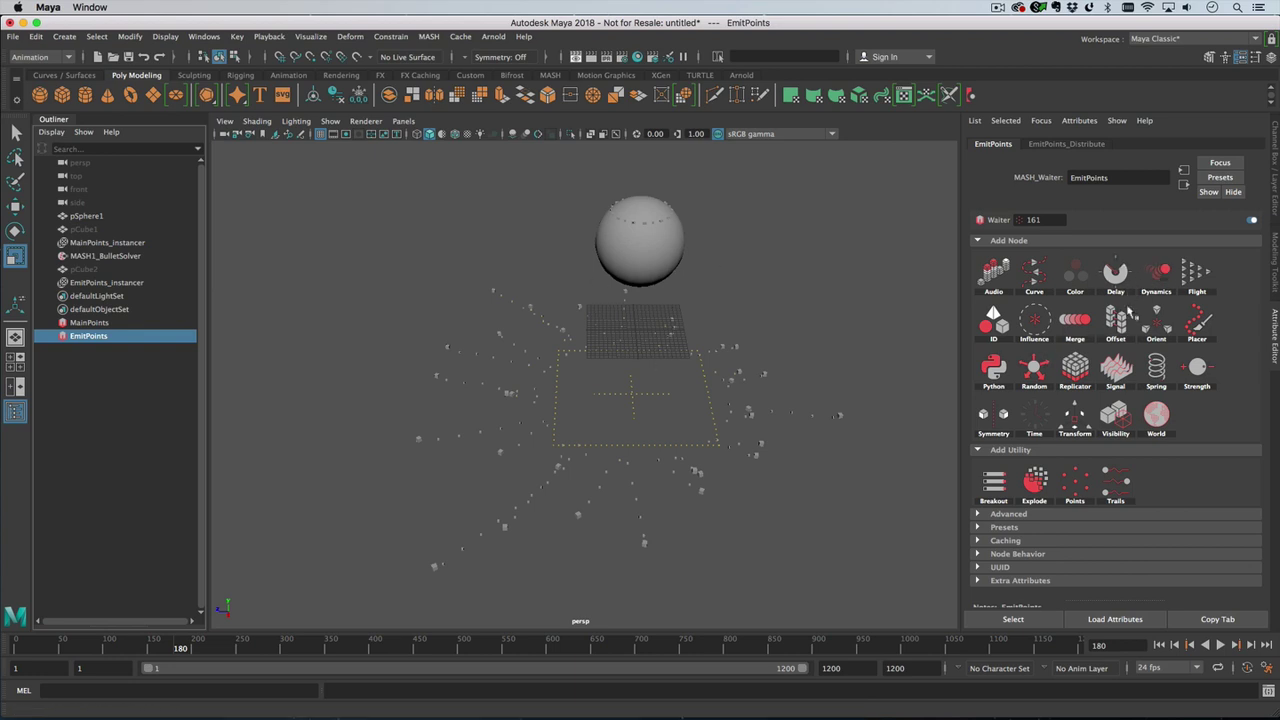
Step: Add a World node to EmitPoints with Radius 1 and Collision Iterations 0, then replay
click(1156, 415)
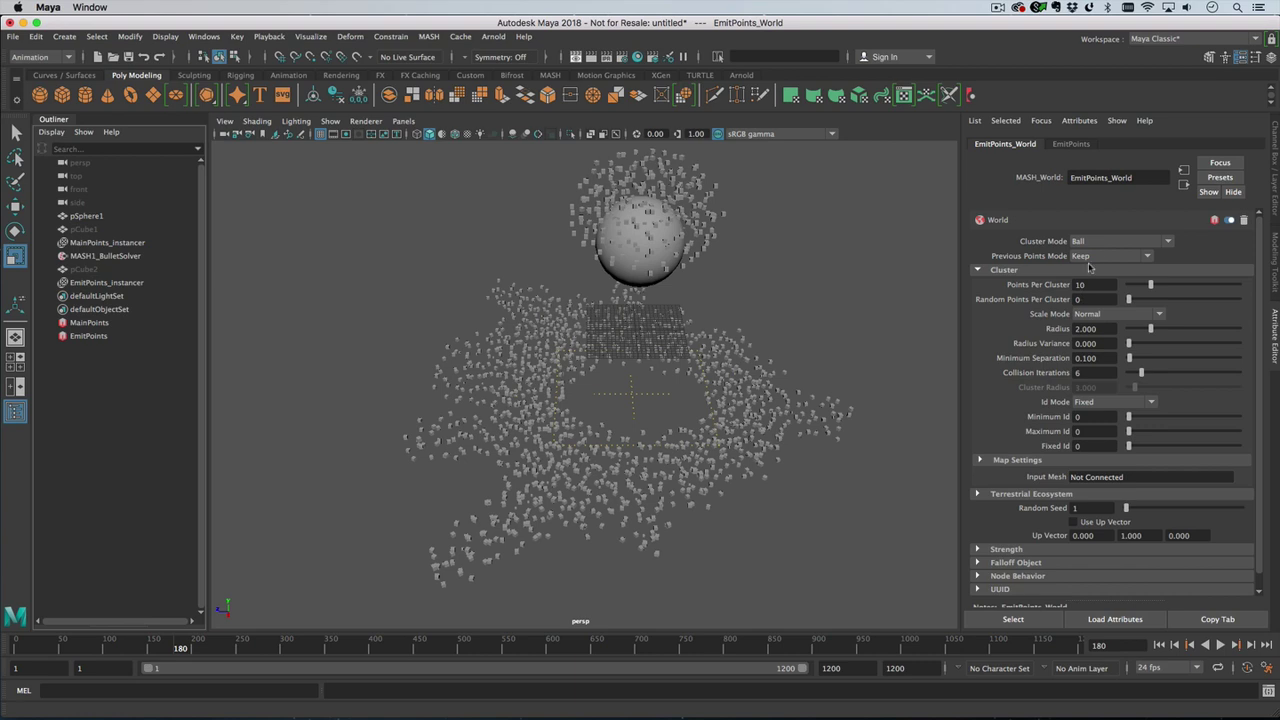
double_click(1088, 328)
text(1)
key(Return)
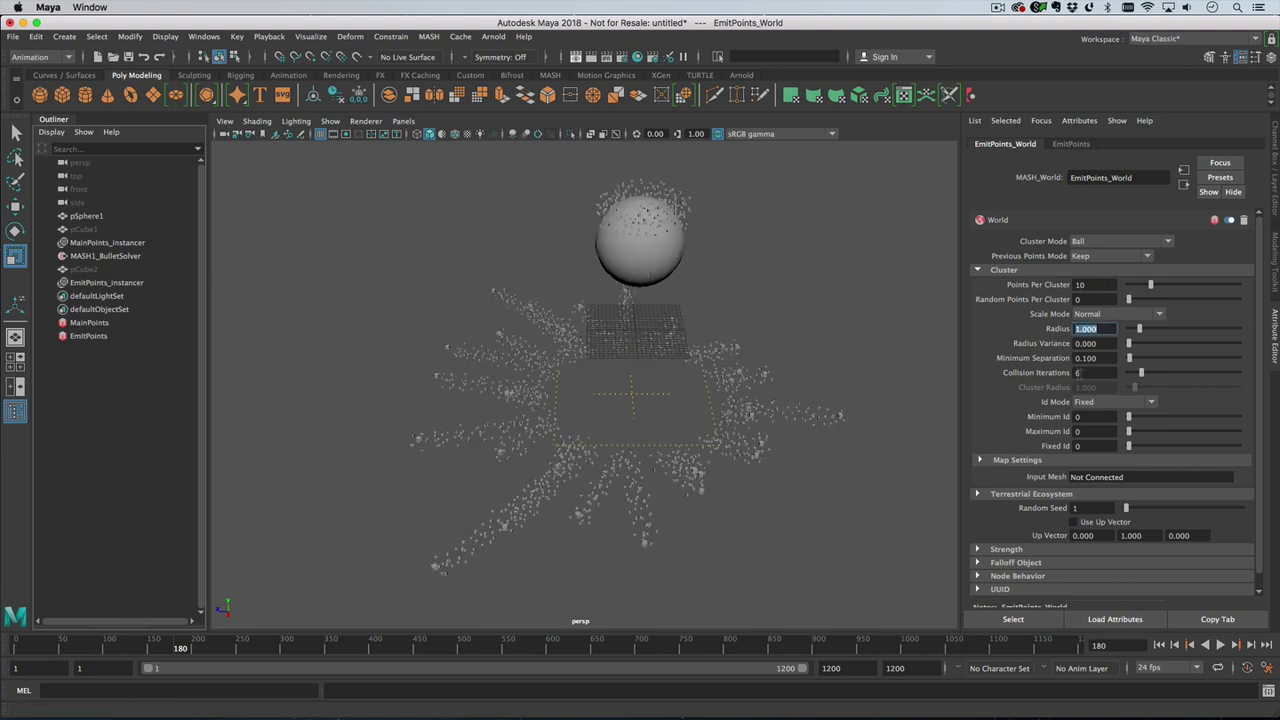
drag(1130, 372, 1105, 374)
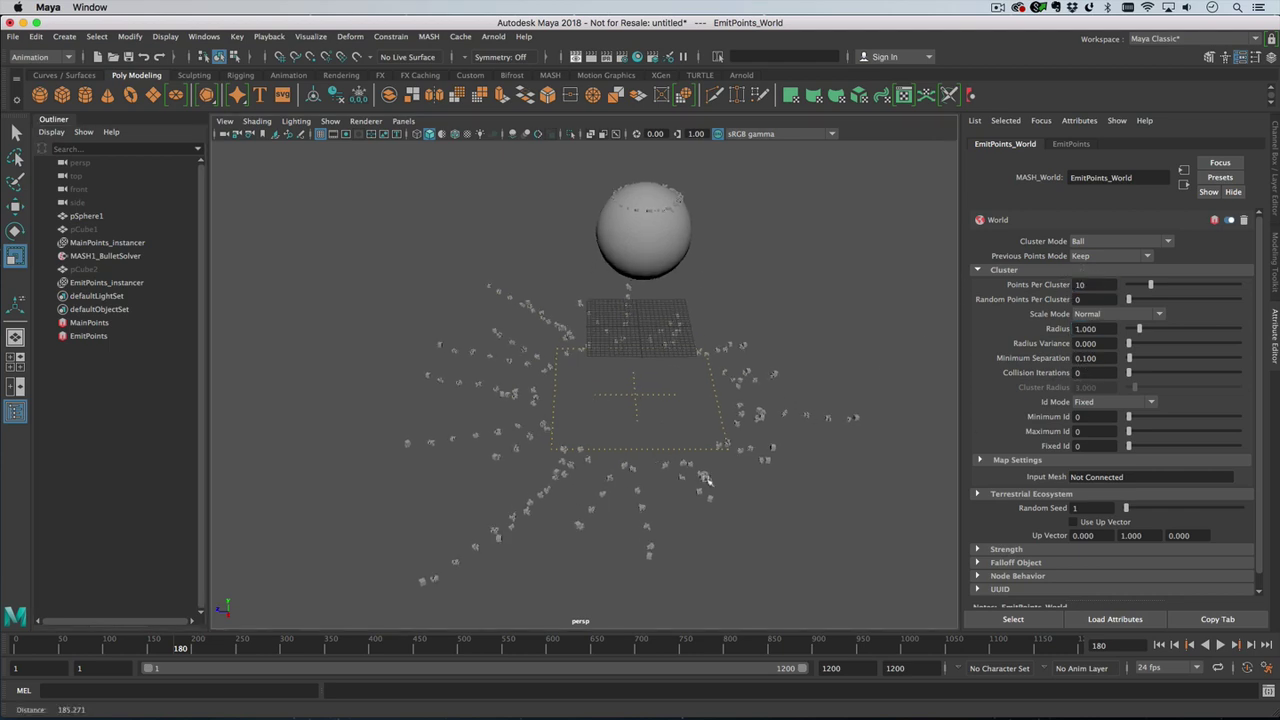
scroll(700, 440, up, 5)
click(1159, 644)
scroll(657, 386, down, 6)
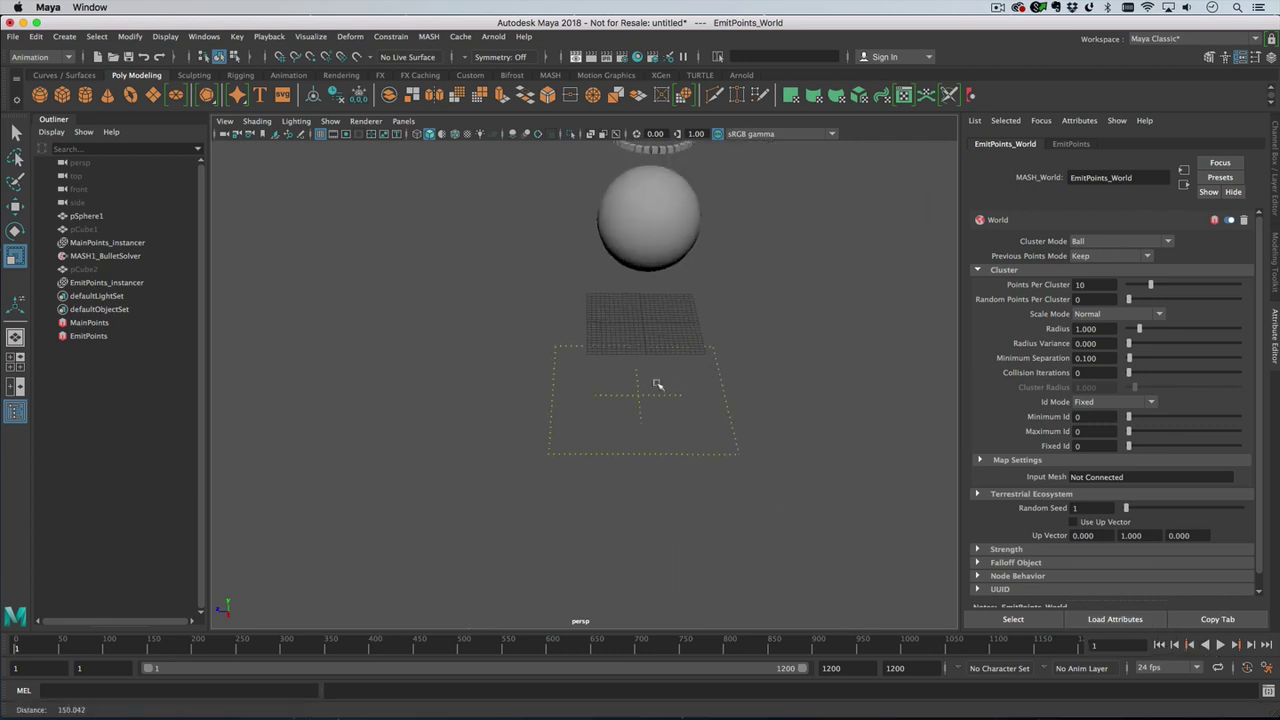
click(1216, 645)
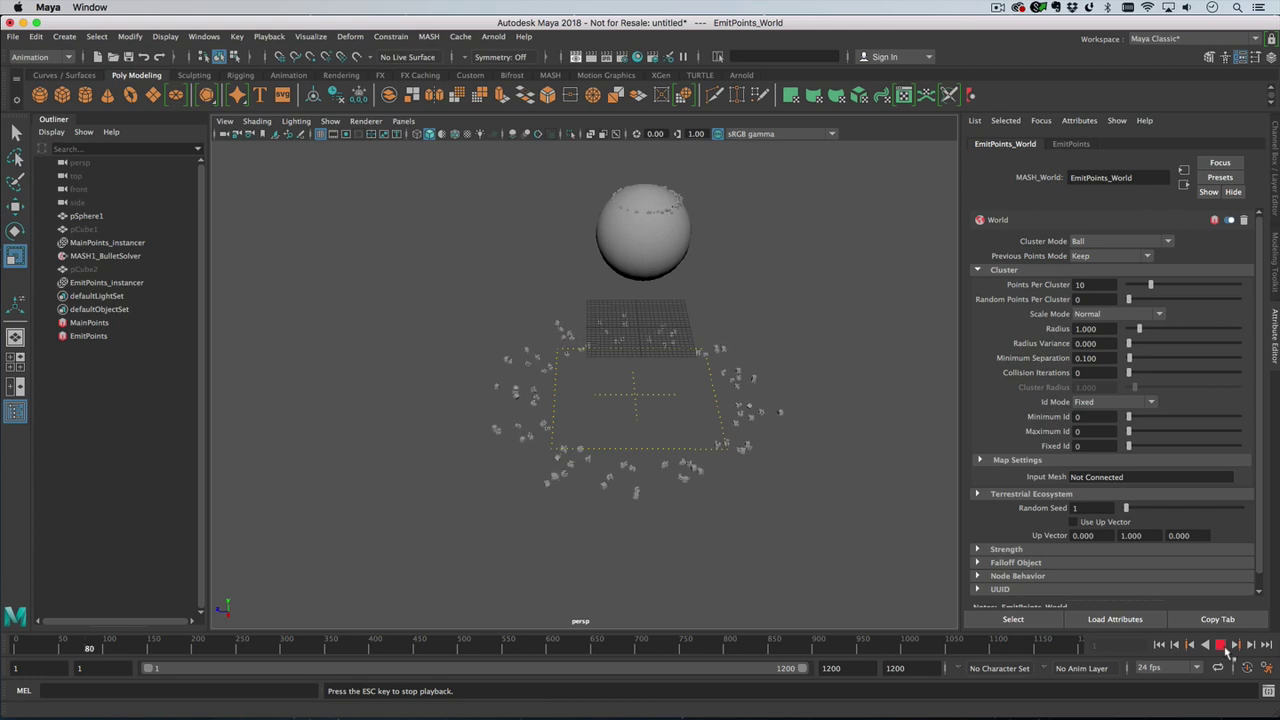
click(1220, 645)
Step: Set Points Per Cluster to 0 and Random Points Per Cluster to 10, then replay to frame 115
scroll(875, 517, up, 10)
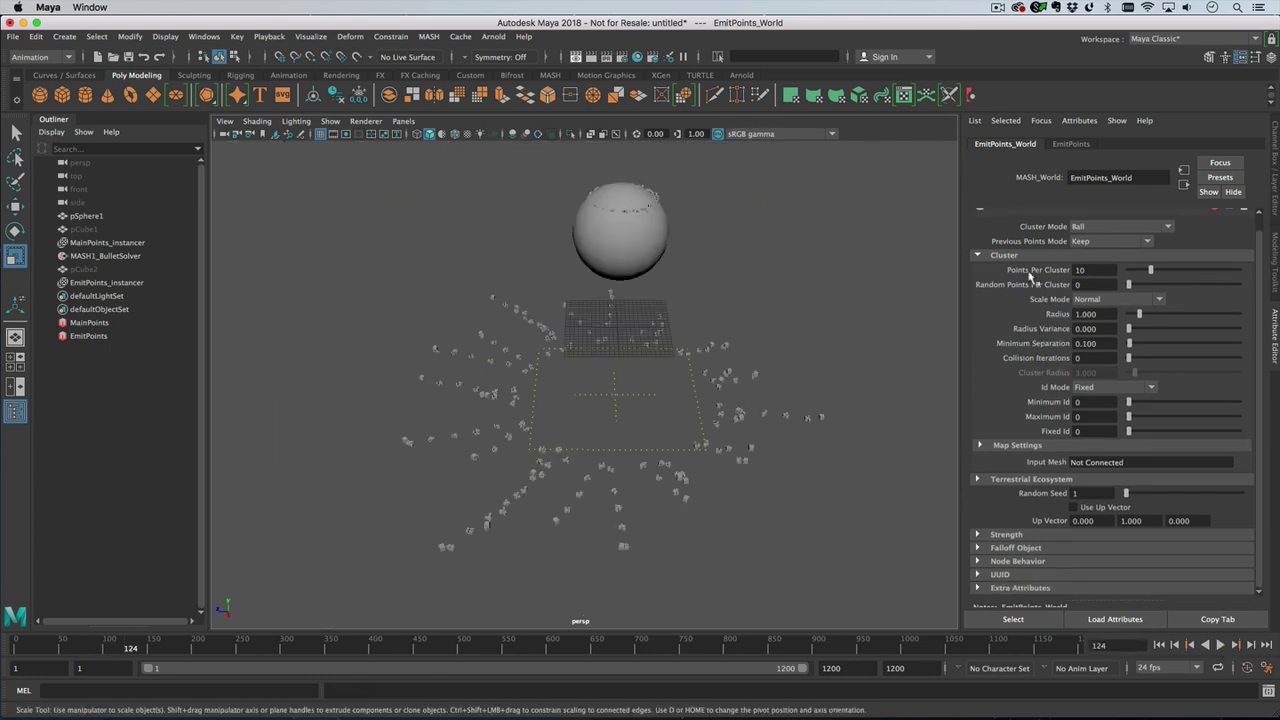
drag(1097, 270, 1071, 271)
text(0)
key(Tab)
text(10)
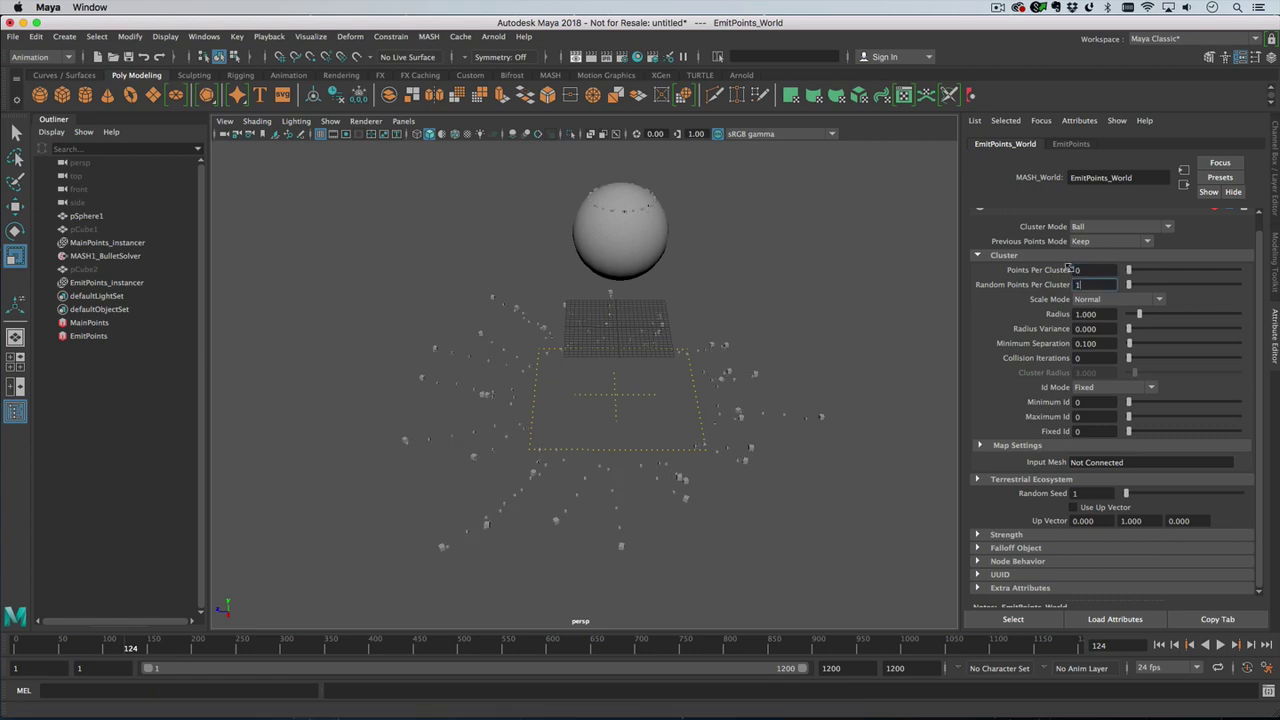
key(Return)
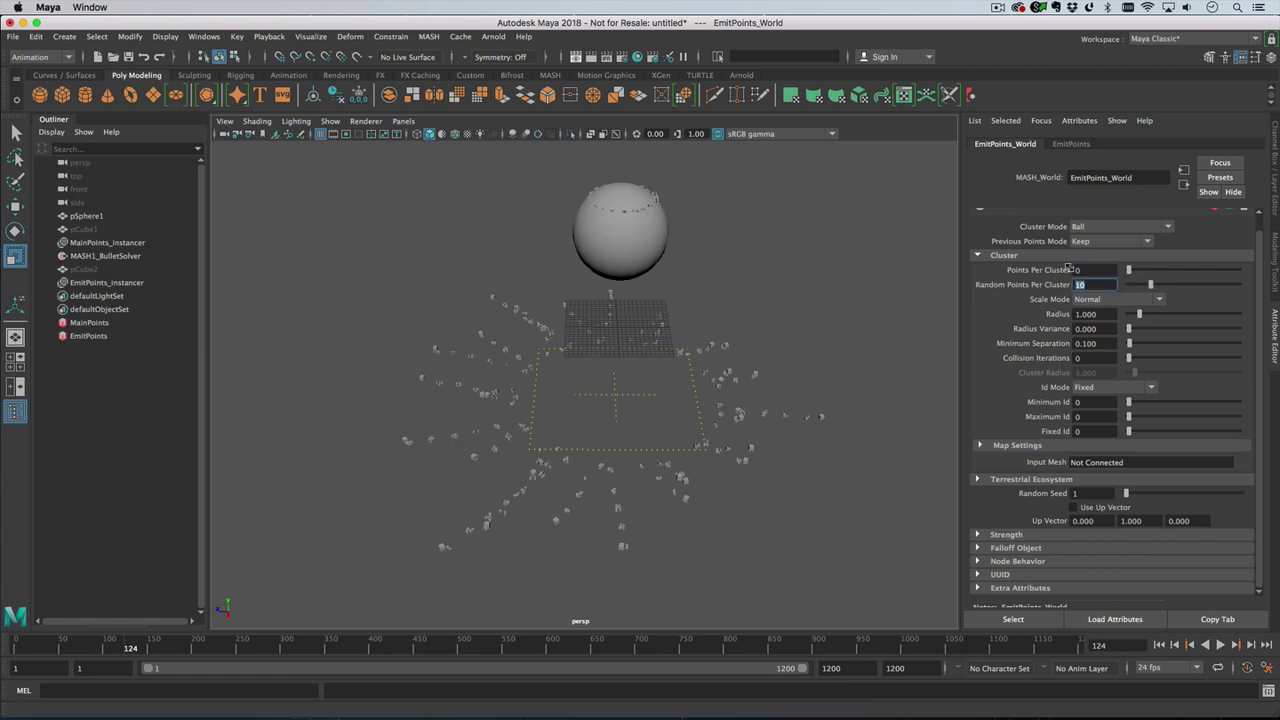
click(1159, 645)
click(1220, 645)
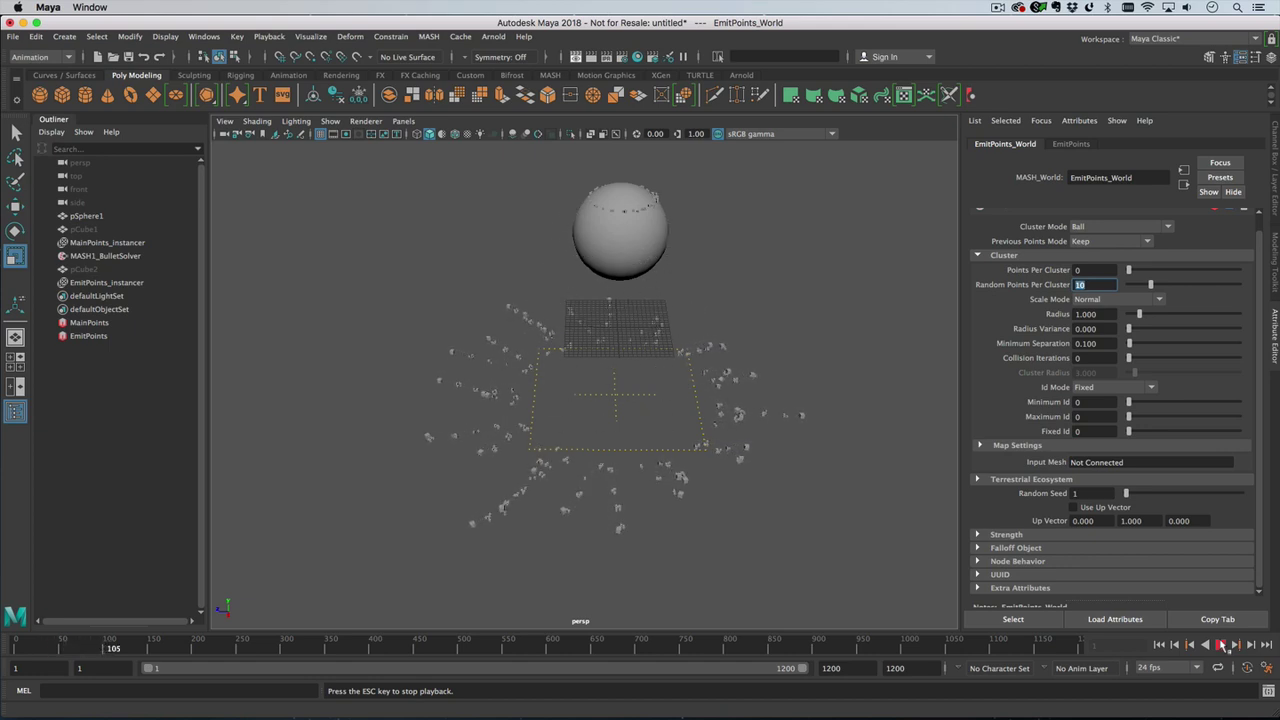
click(1221, 645)
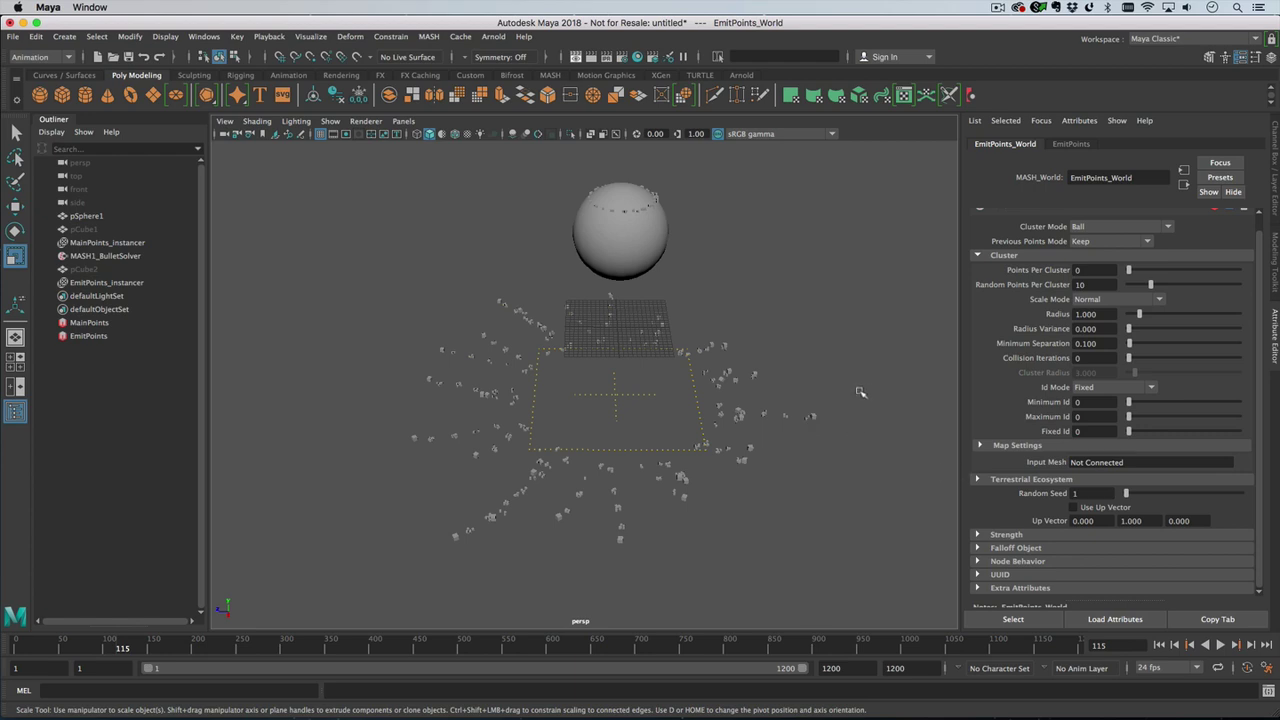
scroll(1048, 400, up, 1)
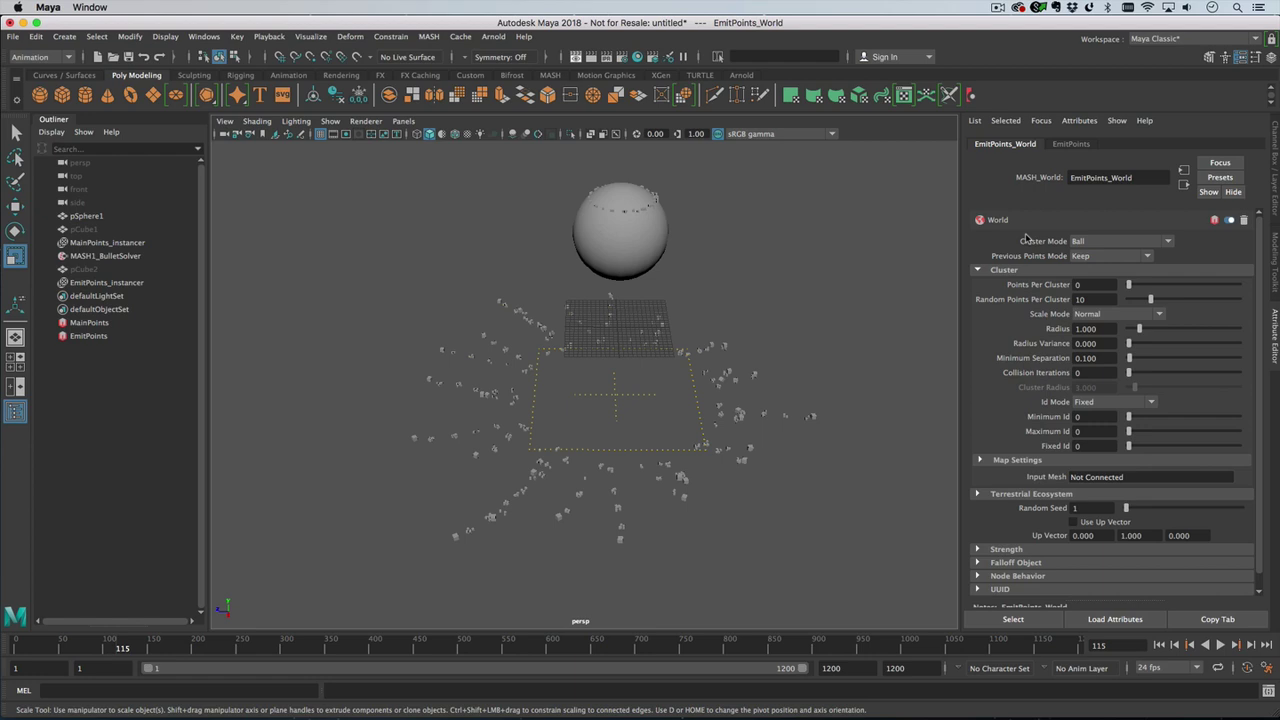
alt+drag(665, 473, 666, 478)
alt+right_drag(665, 478, 747, 522)
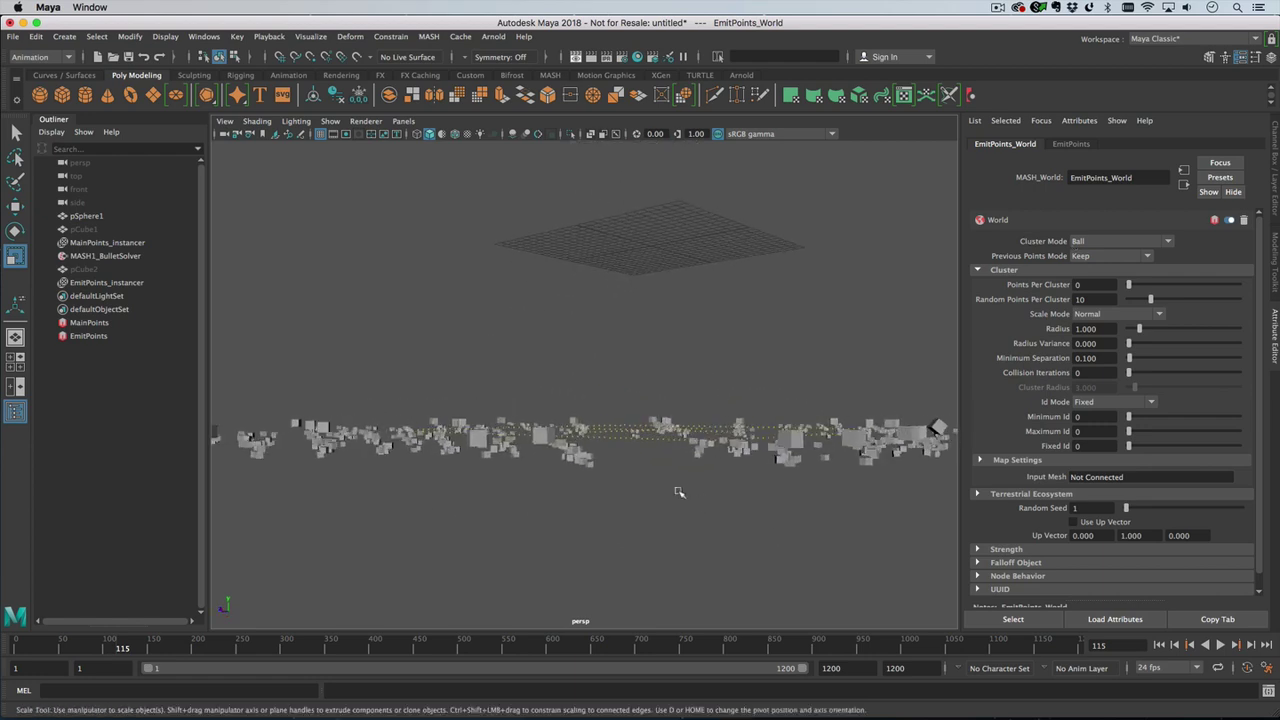
alt+middle_drag(663, 489, 727, 514)
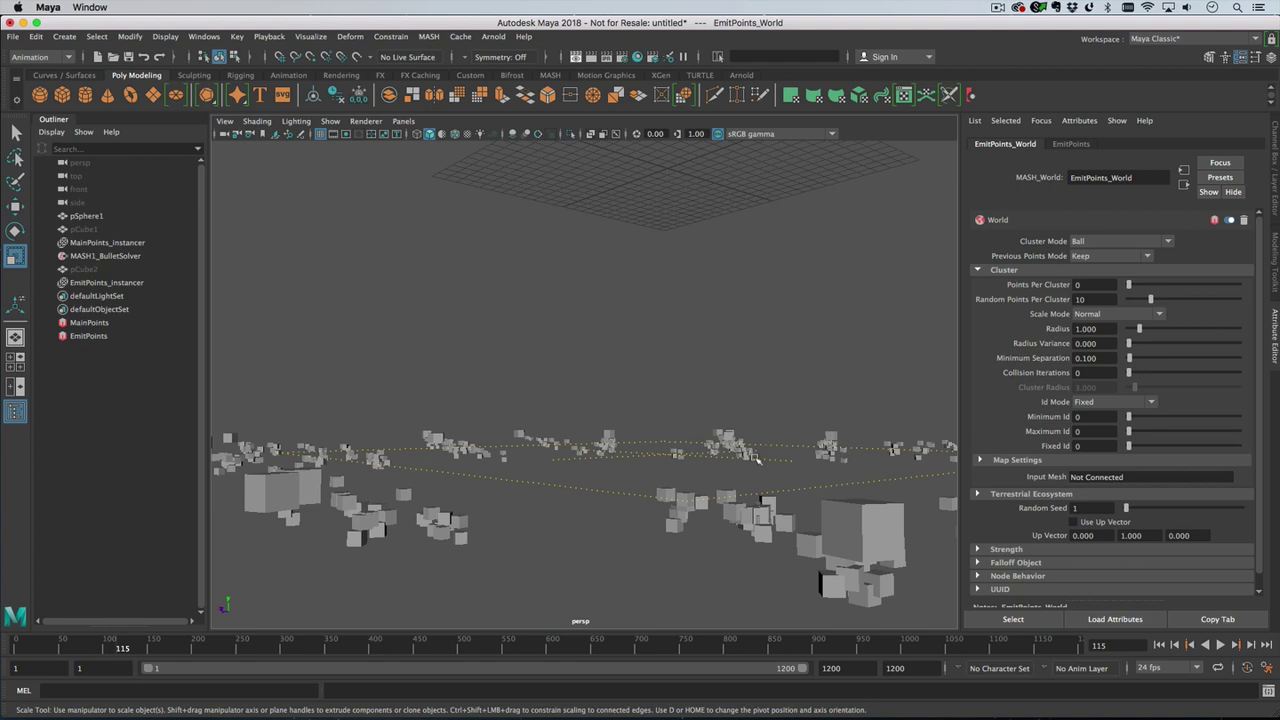
alt+drag(757, 459, 650, 425)
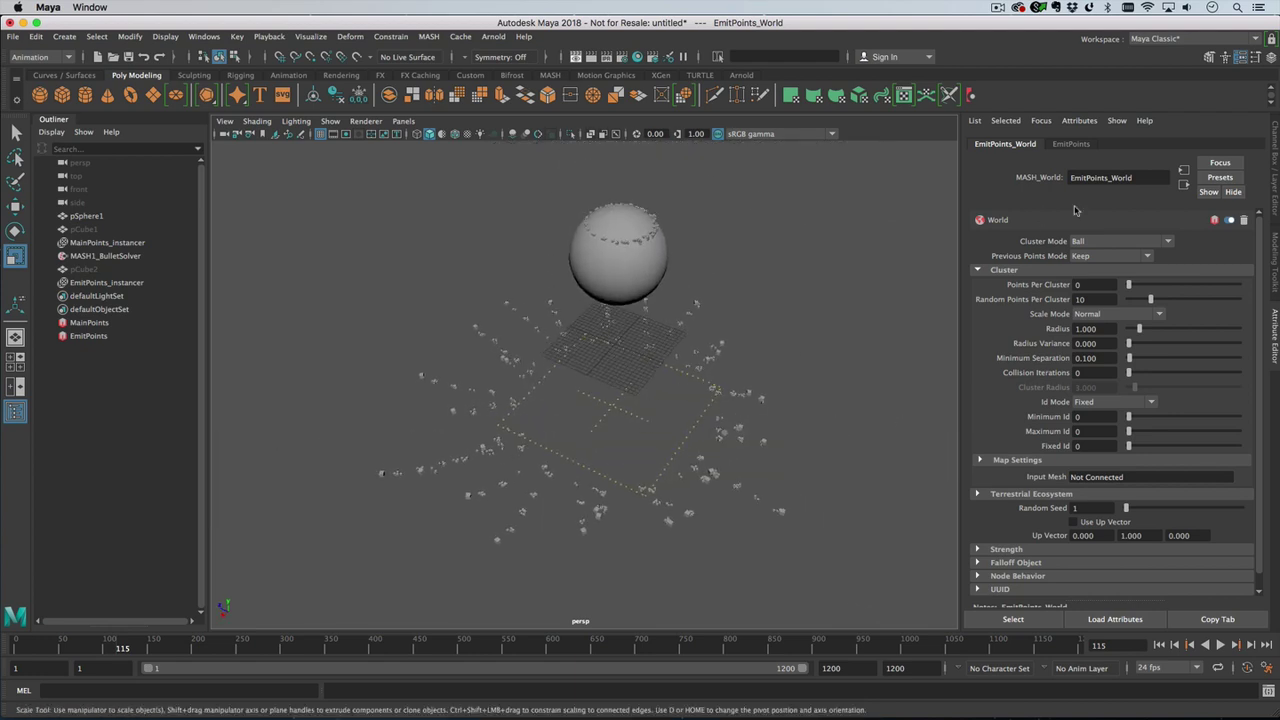
Step: Switch Cluster Mode to Fibonacci Spiral, shrink Cluster Radius to 0.28, and replay to frame 136
click(1112, 246)
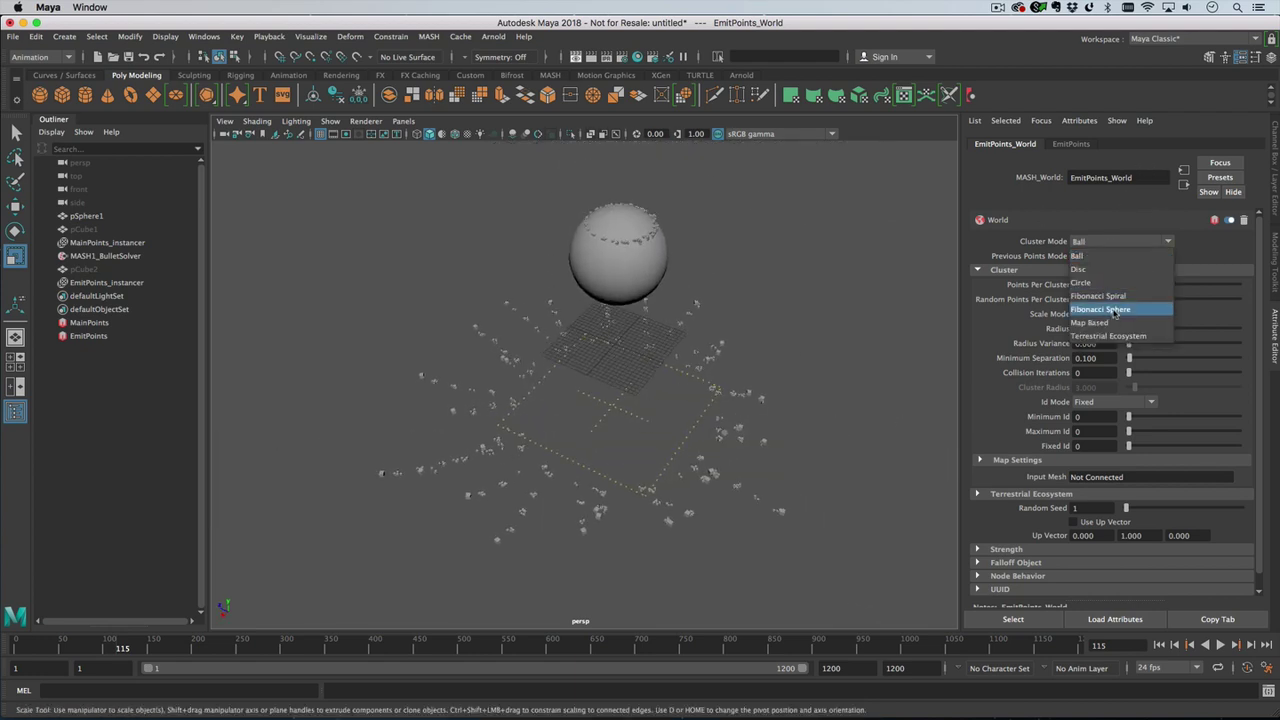
click(1112, 317)
click(1117, 244)
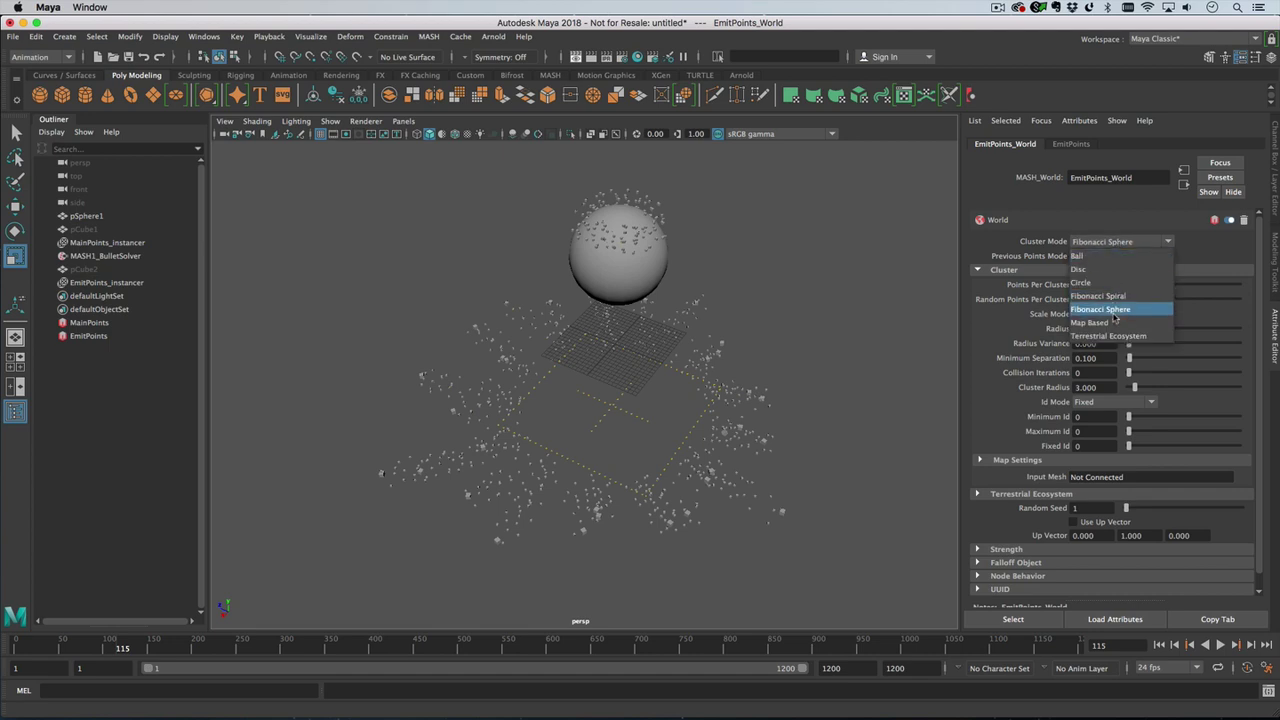
click(1117, 320)
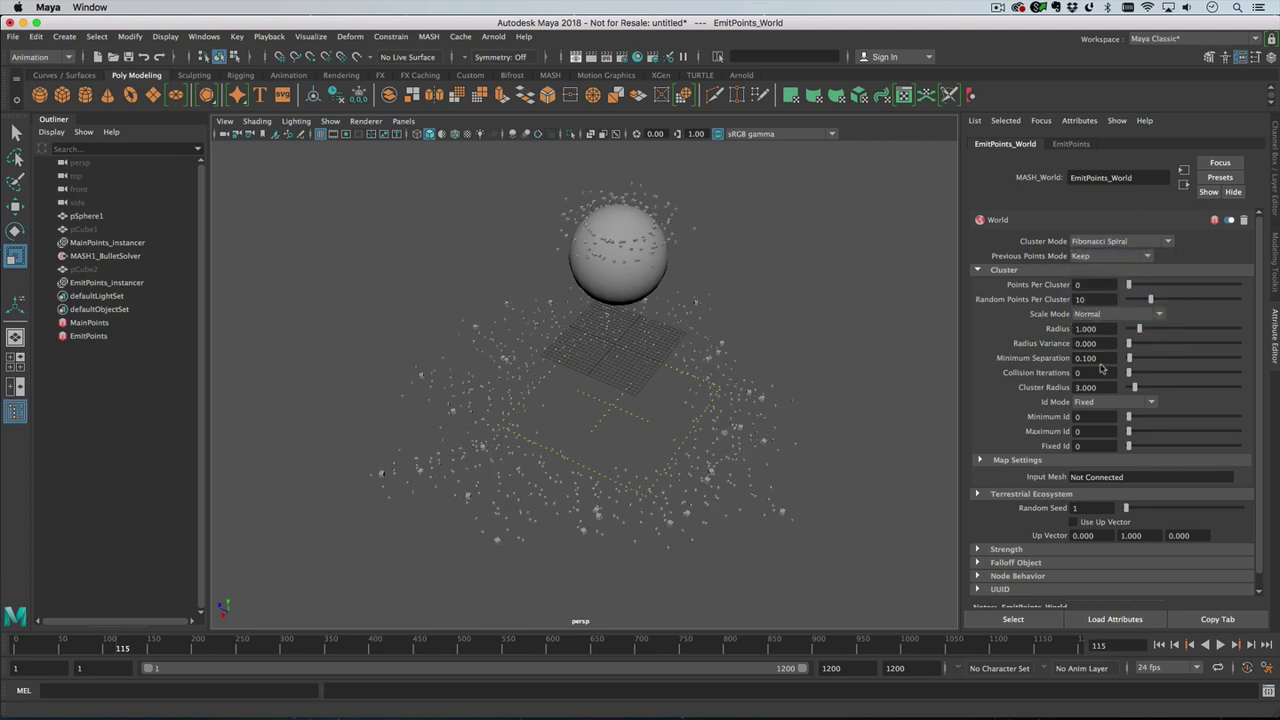
ctrl+drag(1104, 387, 928, 334)
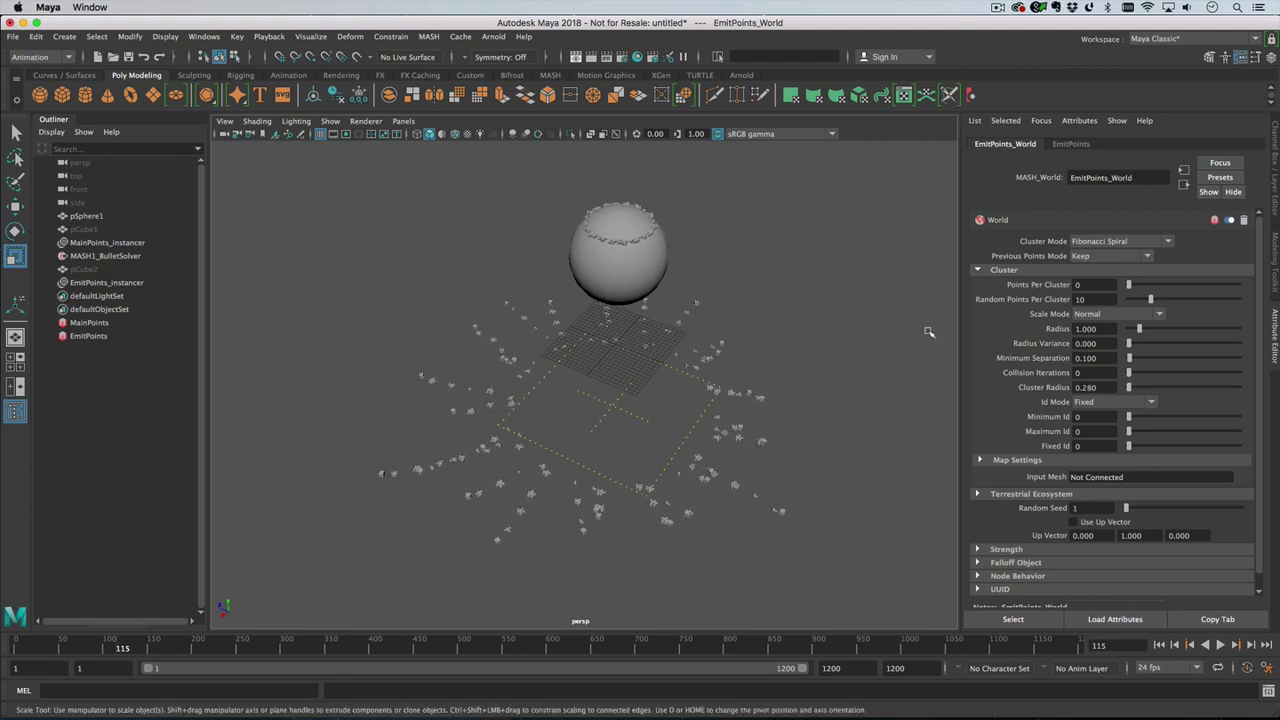
click(1220, 645)
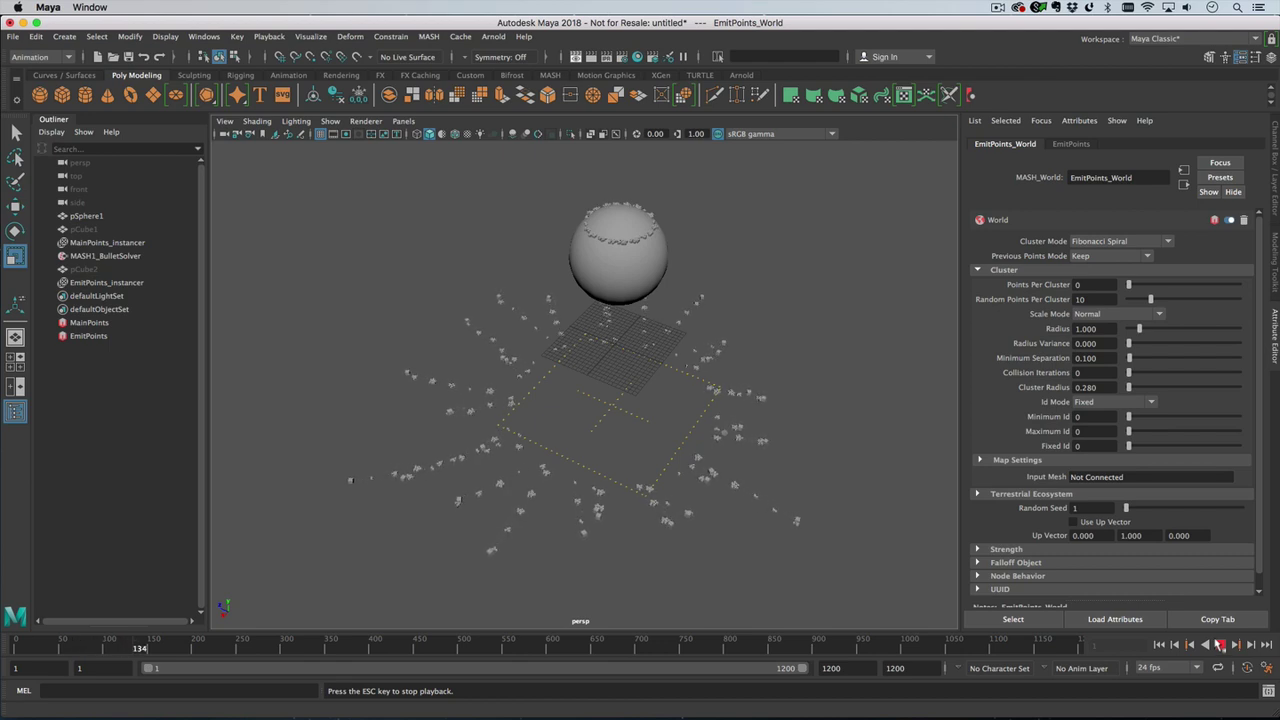
click(1219, 645)
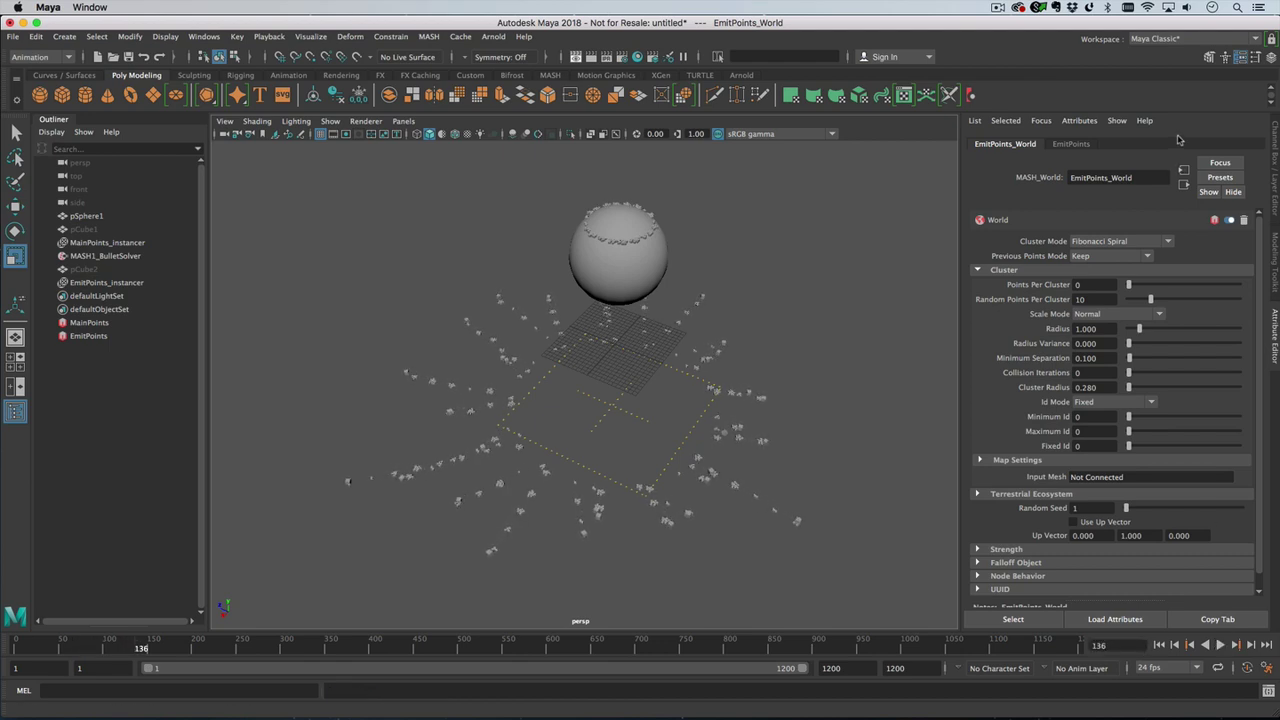
mouse_move(711, 492)
alt+mouse_down()
mouse_move(717, 457)
mouse_move(716, 482)
alt+mouse_up()
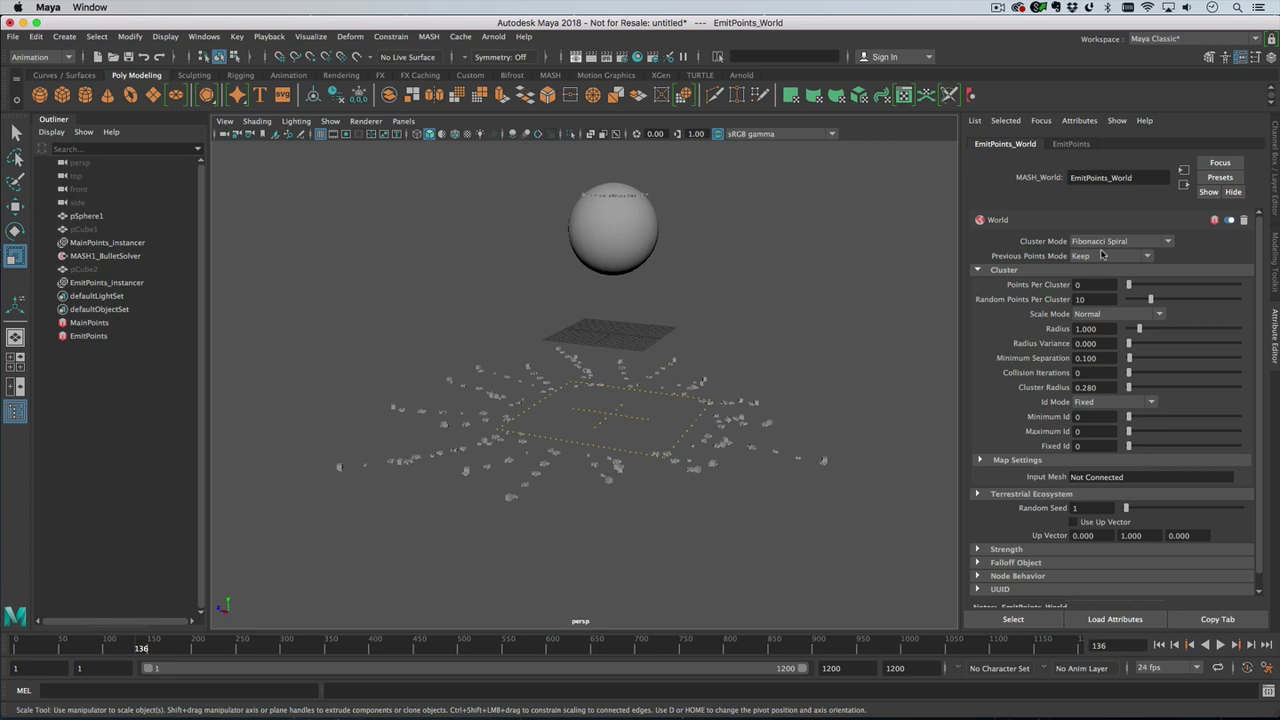
Step: Add a Dynamics node to EmitPoints and play the simulation from the first frame
click(1058, 147)
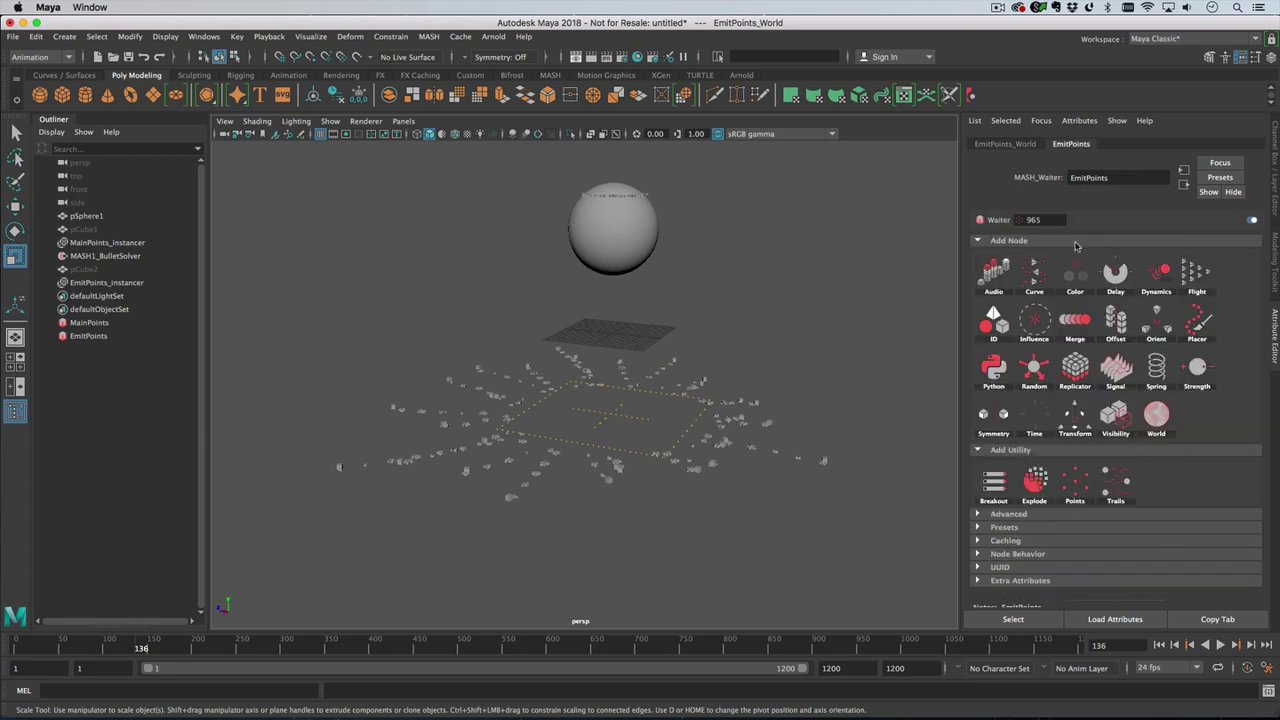
click(1156, 275)
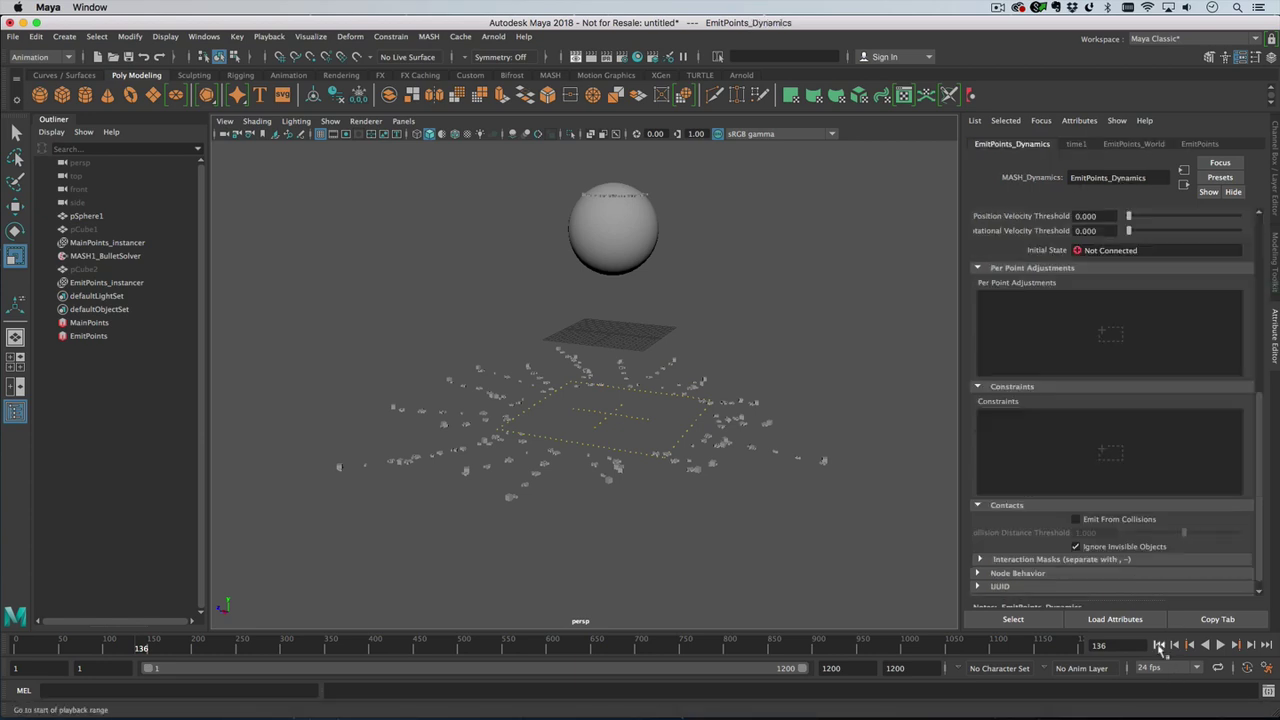
click(1159, 645)
click(1221, 645)
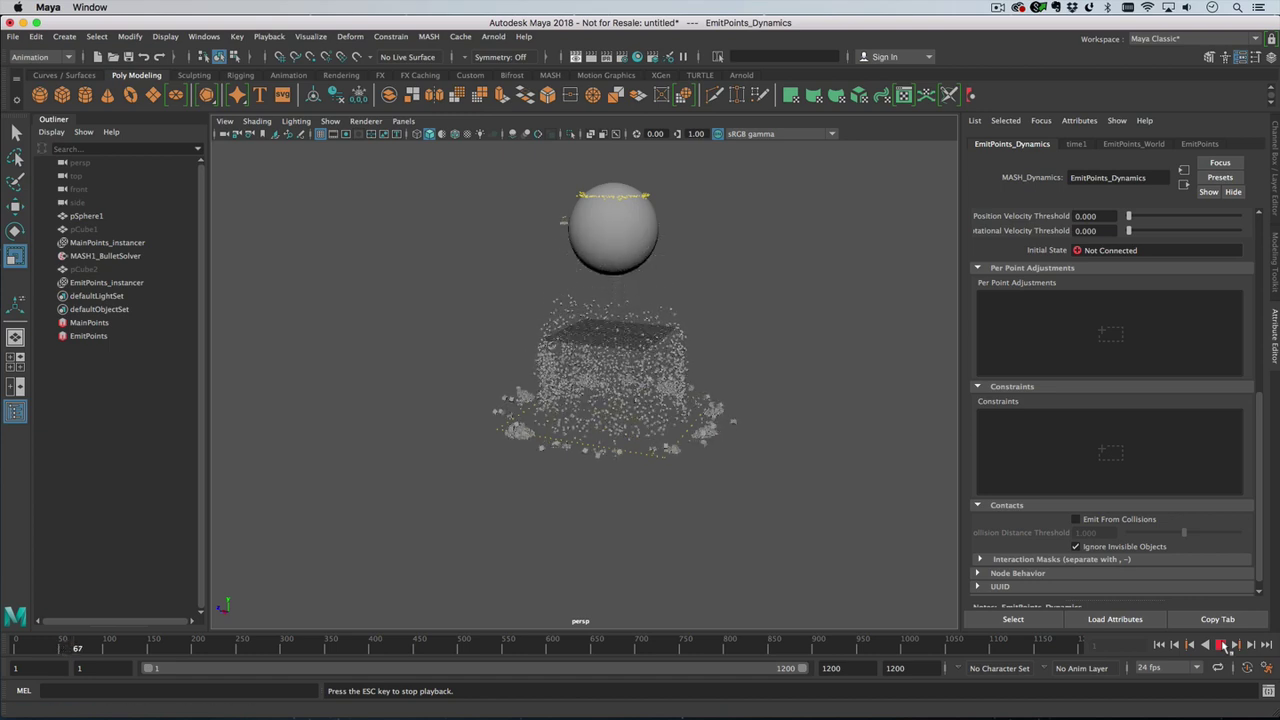
click(1221, 645)
Step: Orbit around the fallen cube cloud, then rewind the simulation to frame 1
scroll(846, 563, up, 6)
alt+drag(814, 564, 698, 514)
alt+drag(757, 476, 726, 486)
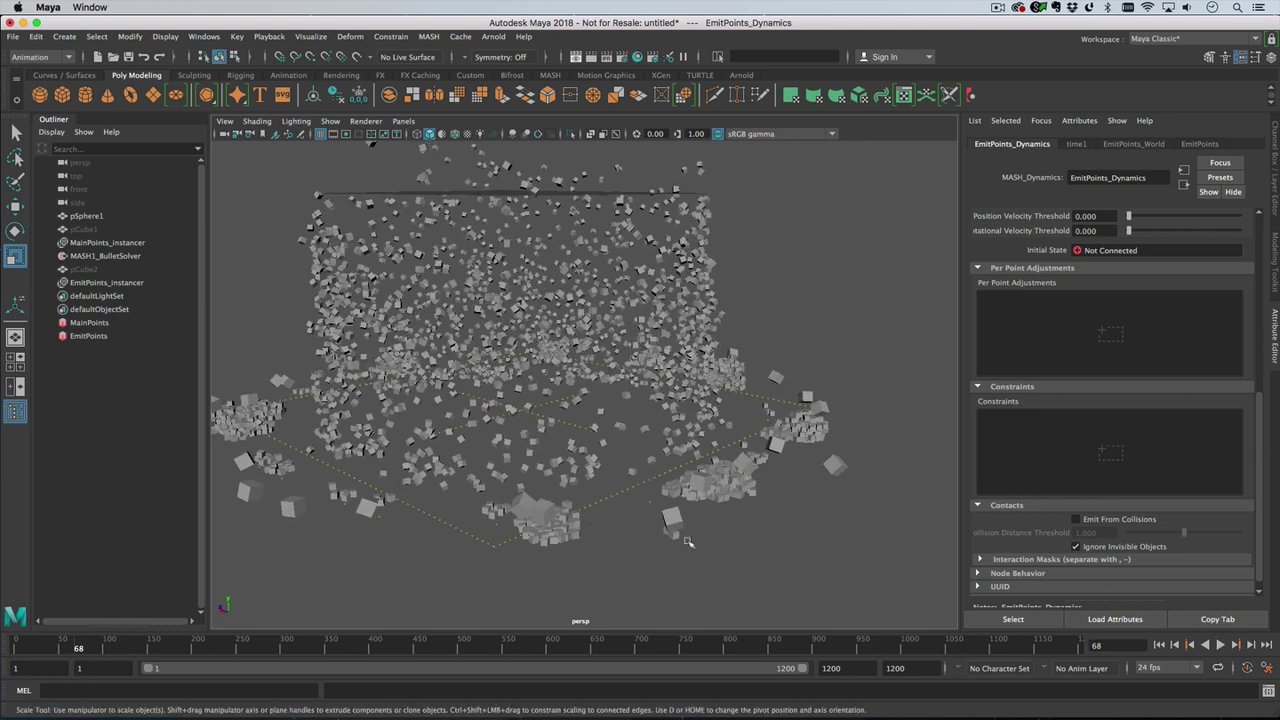
alt+drag(688, 542, 815, 448)
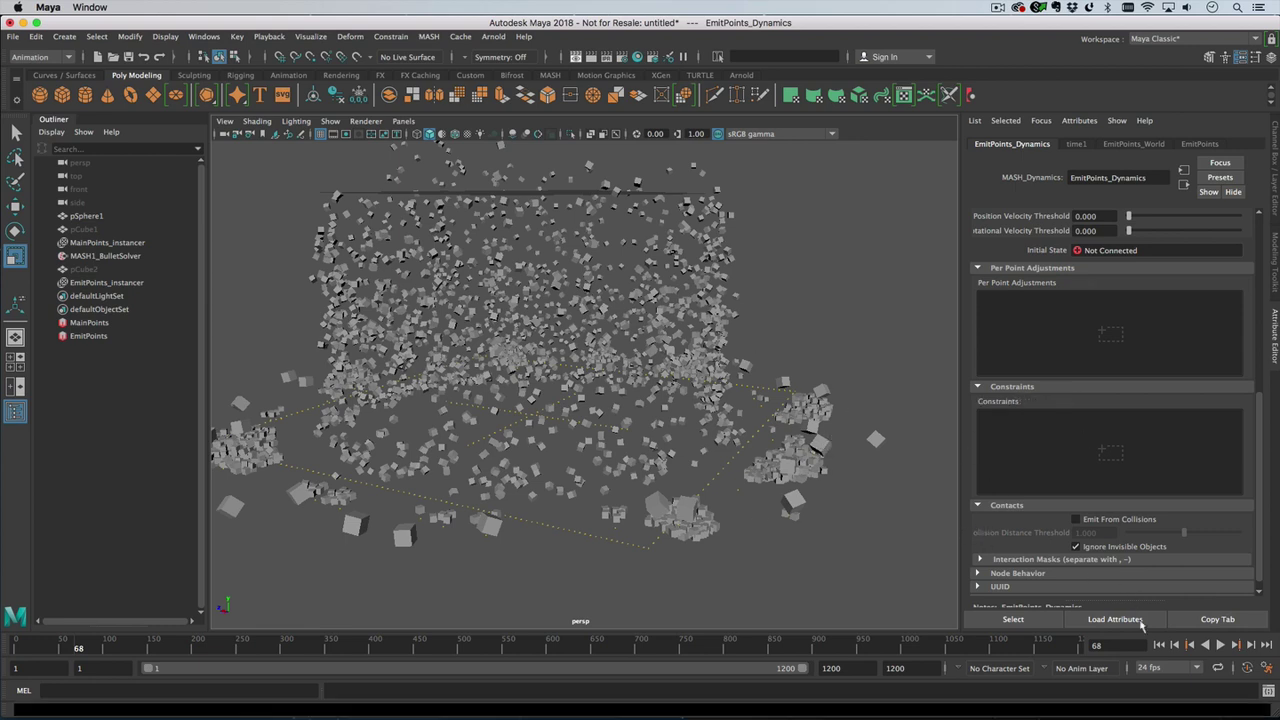
click(1158, 645)
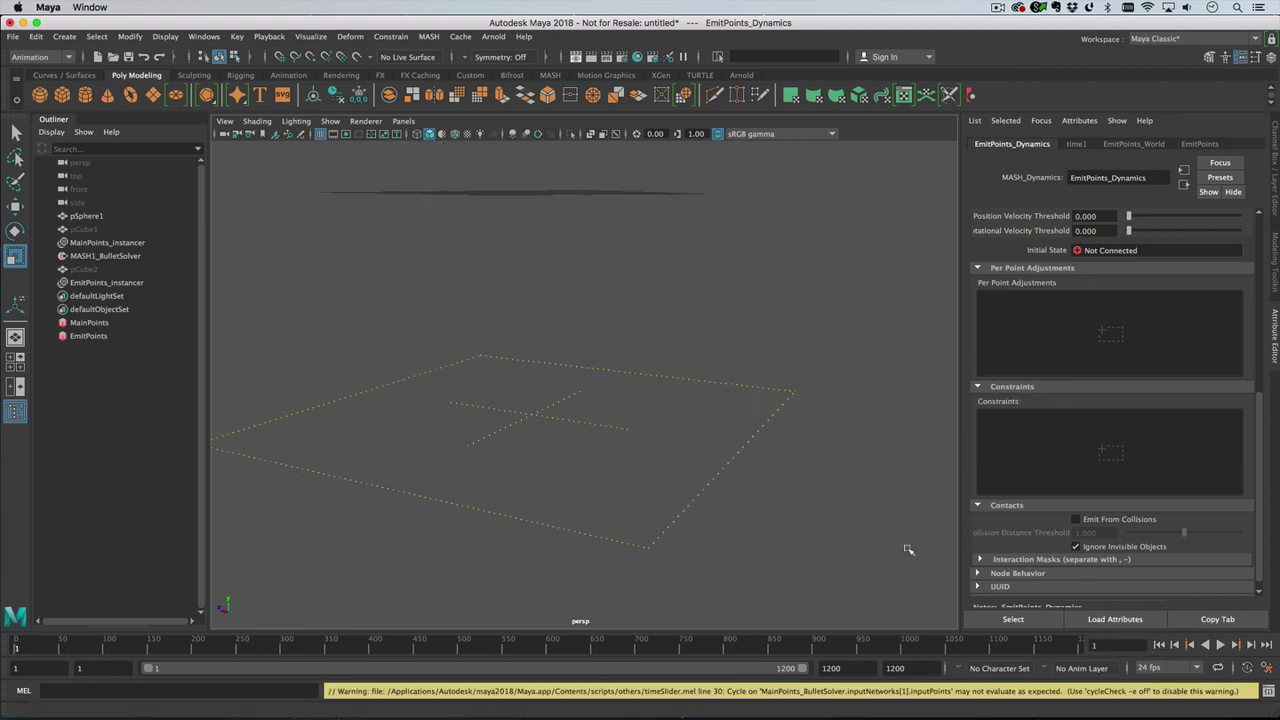
Step: Frame the scene and bring up MainPoints' dynamics Interaction Masks settings
key(f)
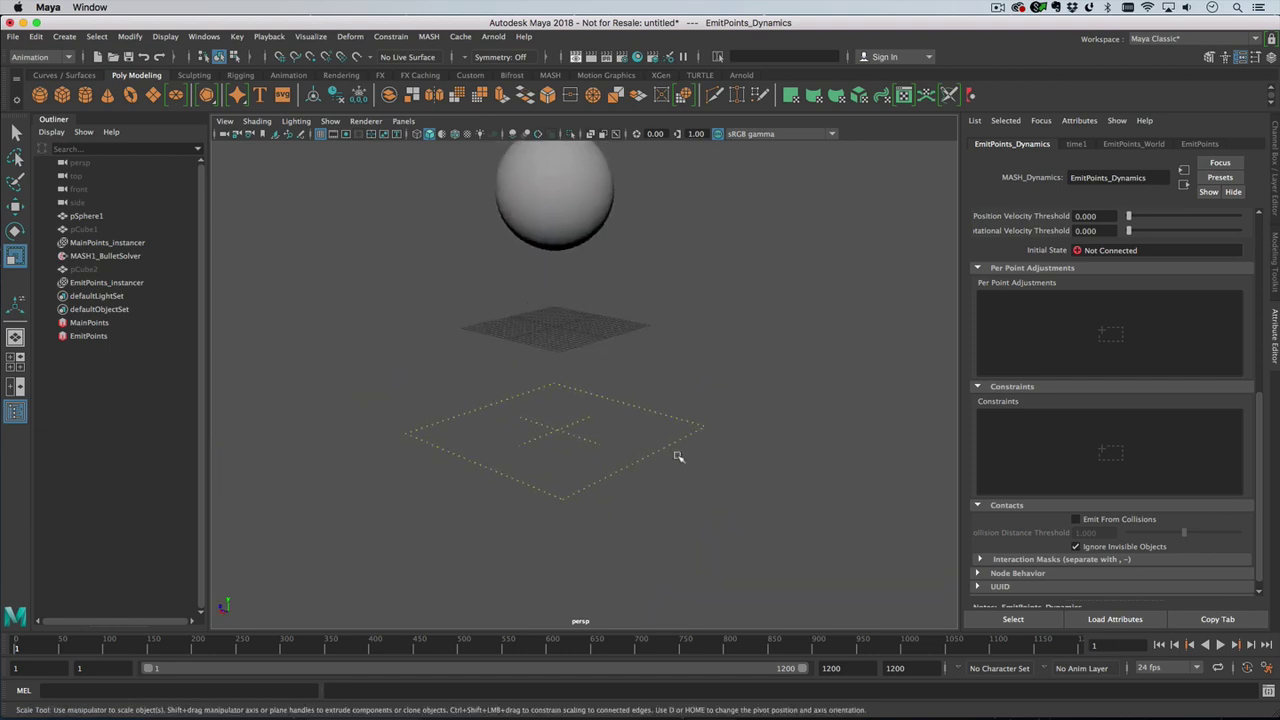
click(121, 323)
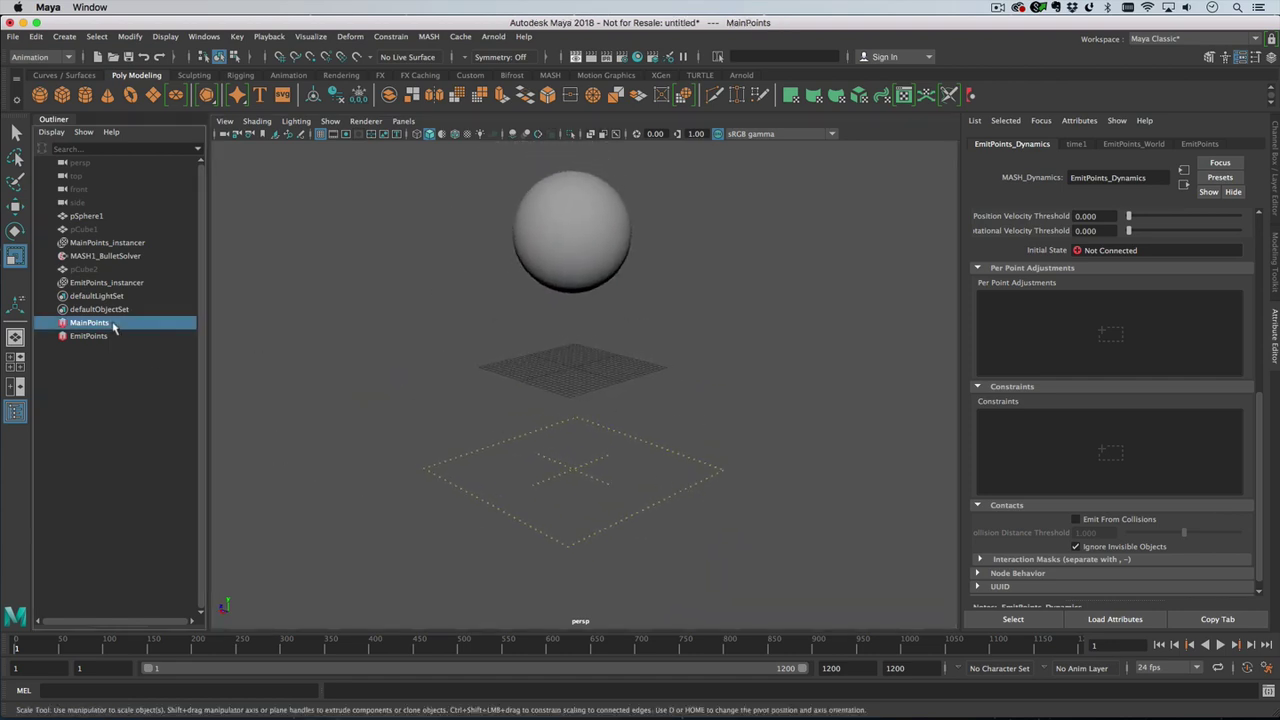
click(1068, 143)
scroll(1036, 440, down, 5)
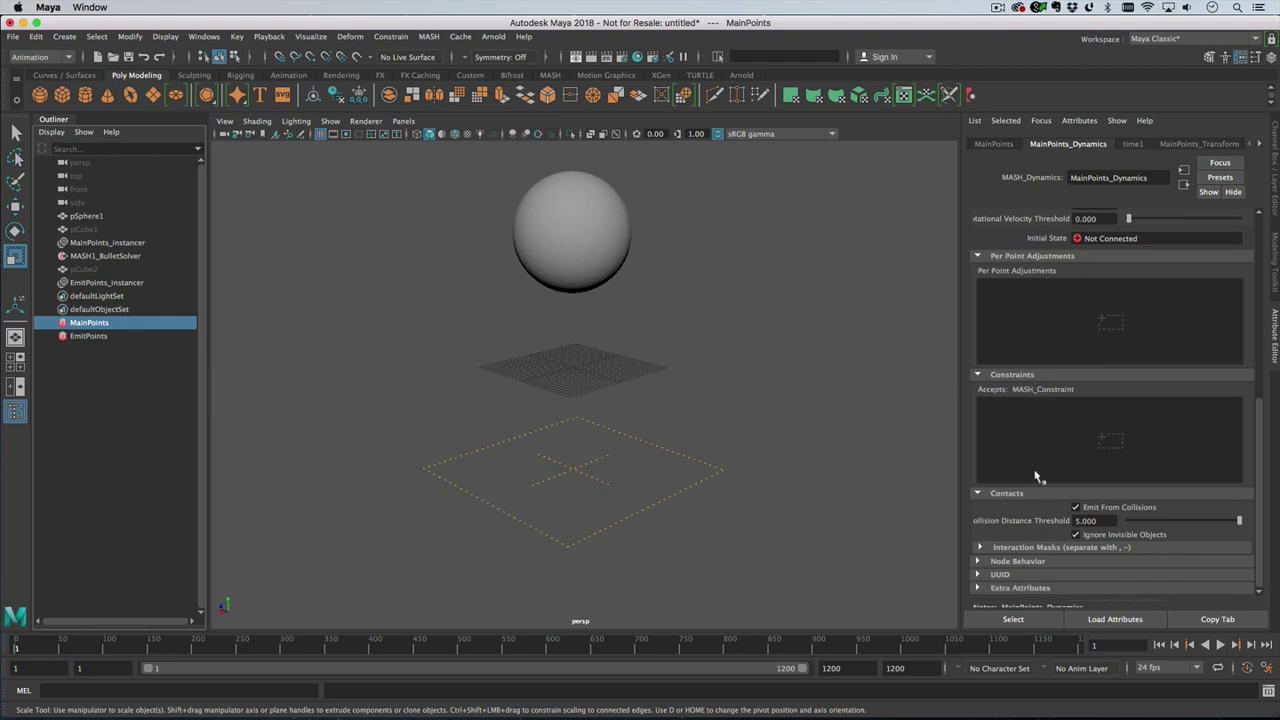
scroll(1045, 551, down, 1)
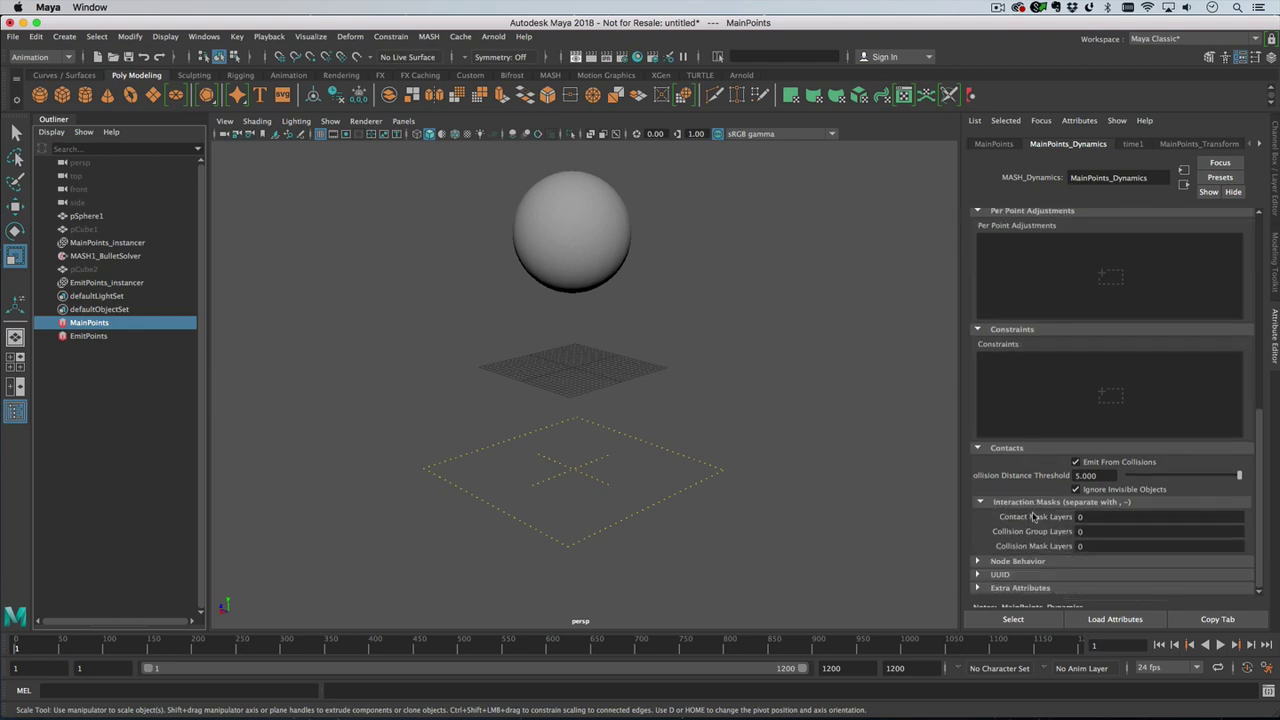
Step: Inspect MainPoints' Contact Mask, Collision Group and Collision Mask Layers, all reading 0
click(1086, 531)
click(1082, 516)
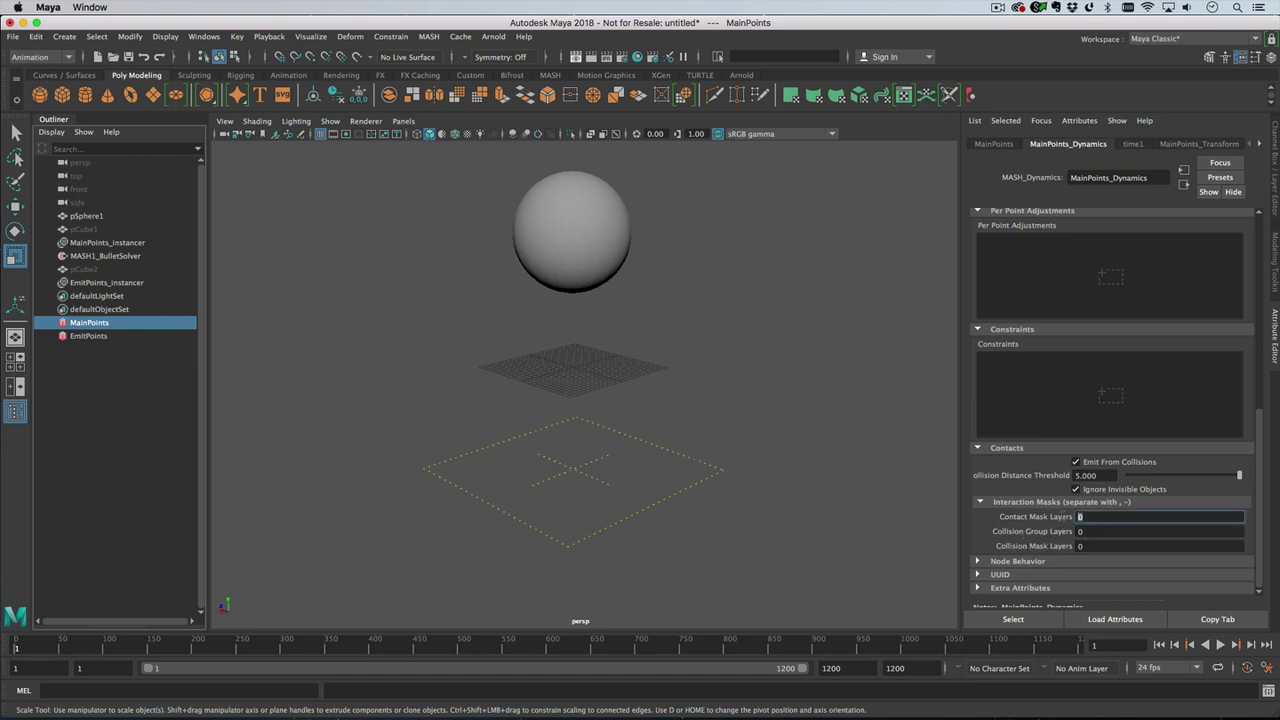
click(1089, 546)
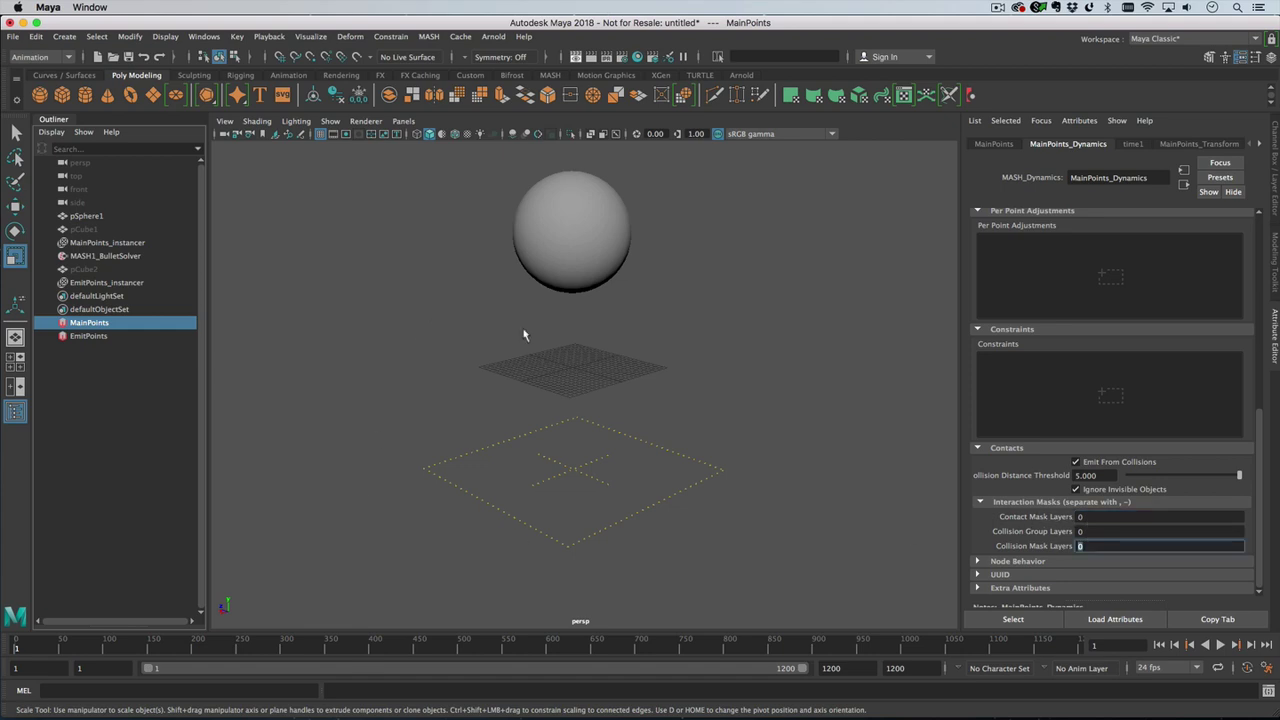
click(1086, 516)
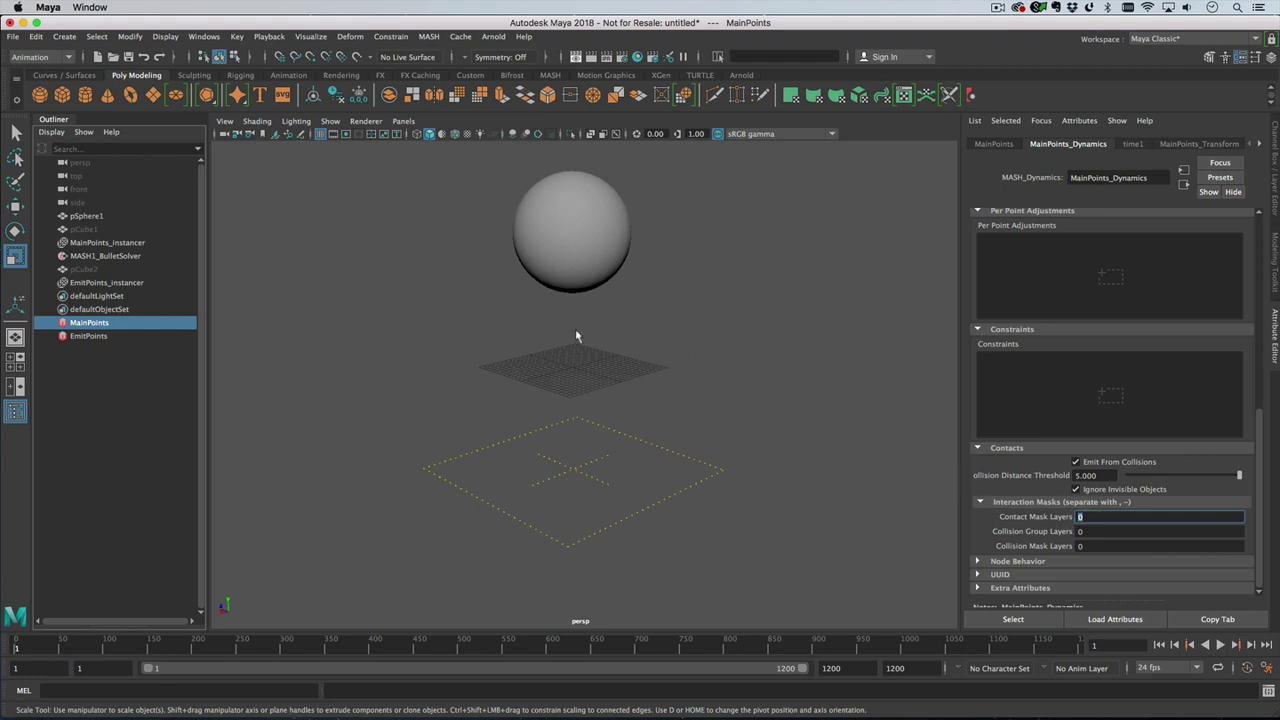
click(1080, 531)
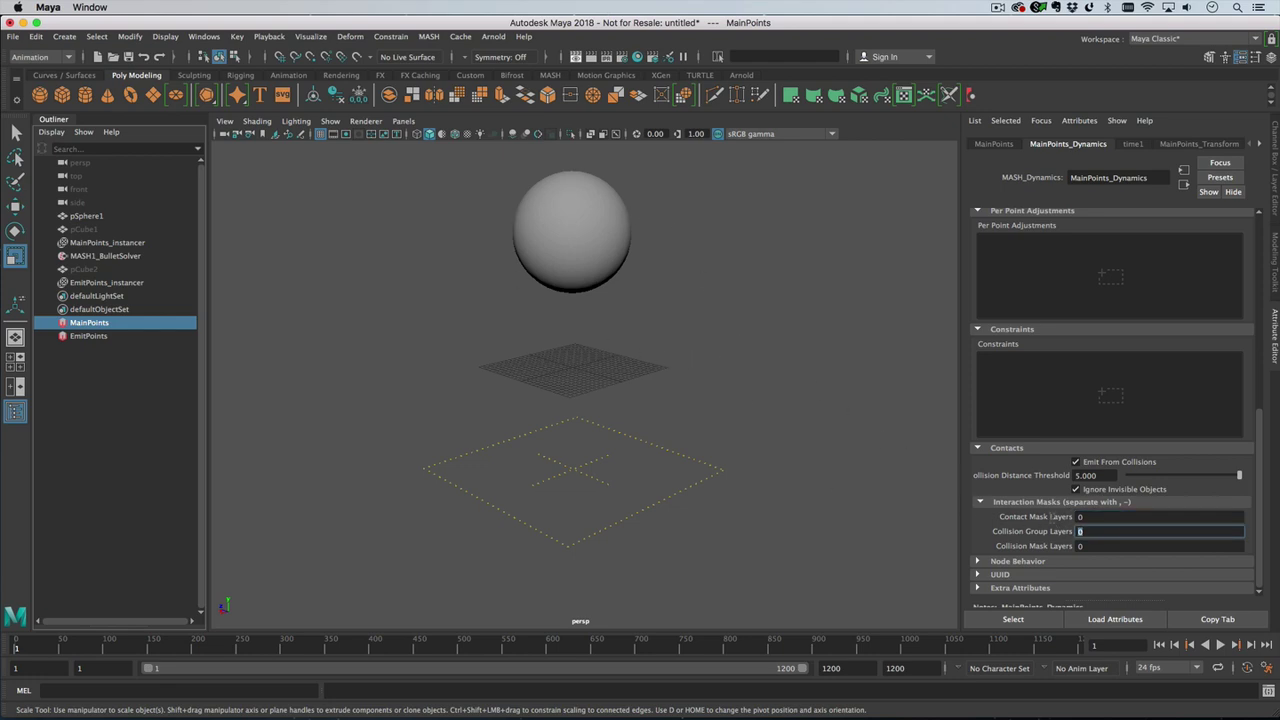
click(1081, 546)
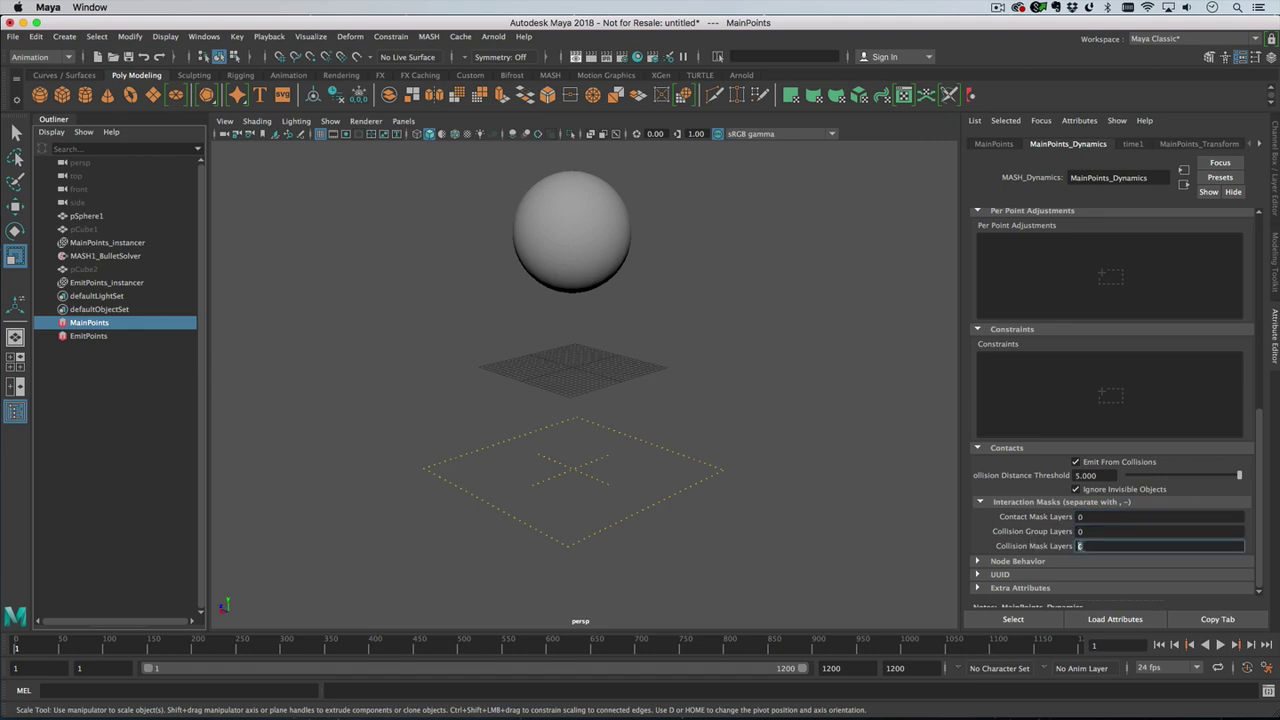
click(1080, 516)
click(1081, 546)
click(1080, 516)
click(1080, 531)
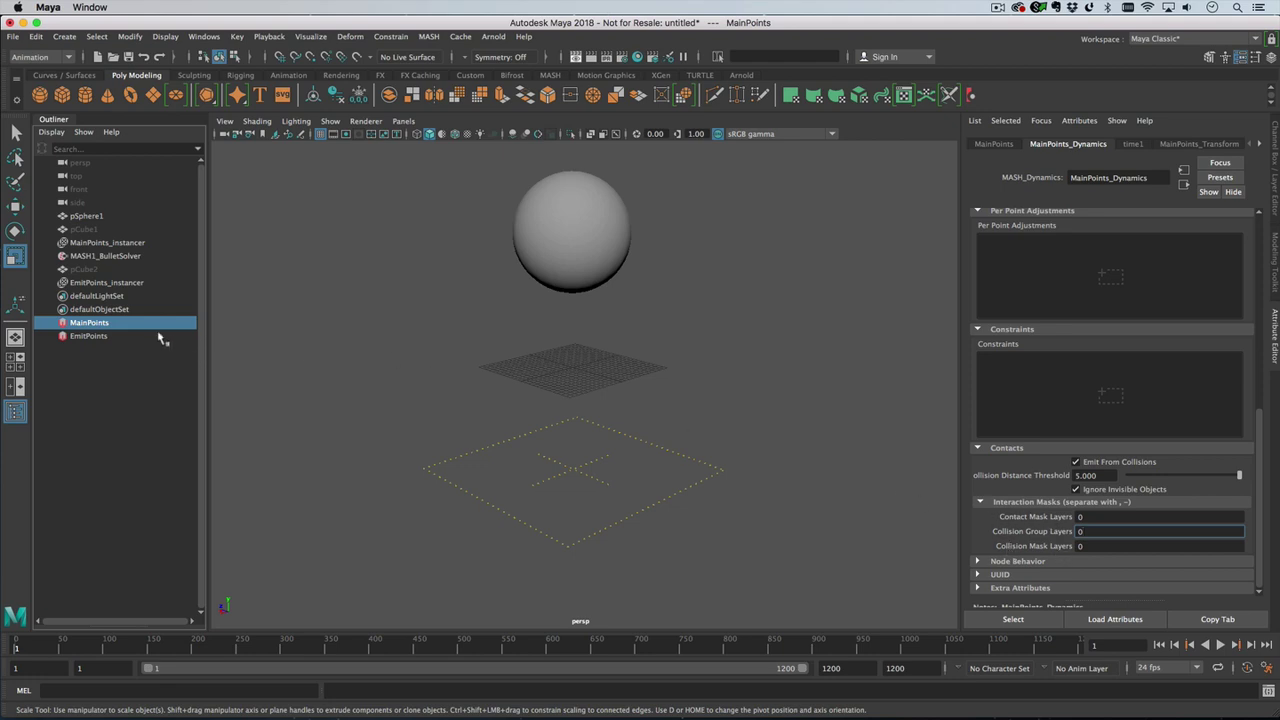
Step: Set EmitPoints' Contact Mask, Collision Group and Collision Mask Layers to 1
click(100, 336)
click(1108, 516)
text(1)
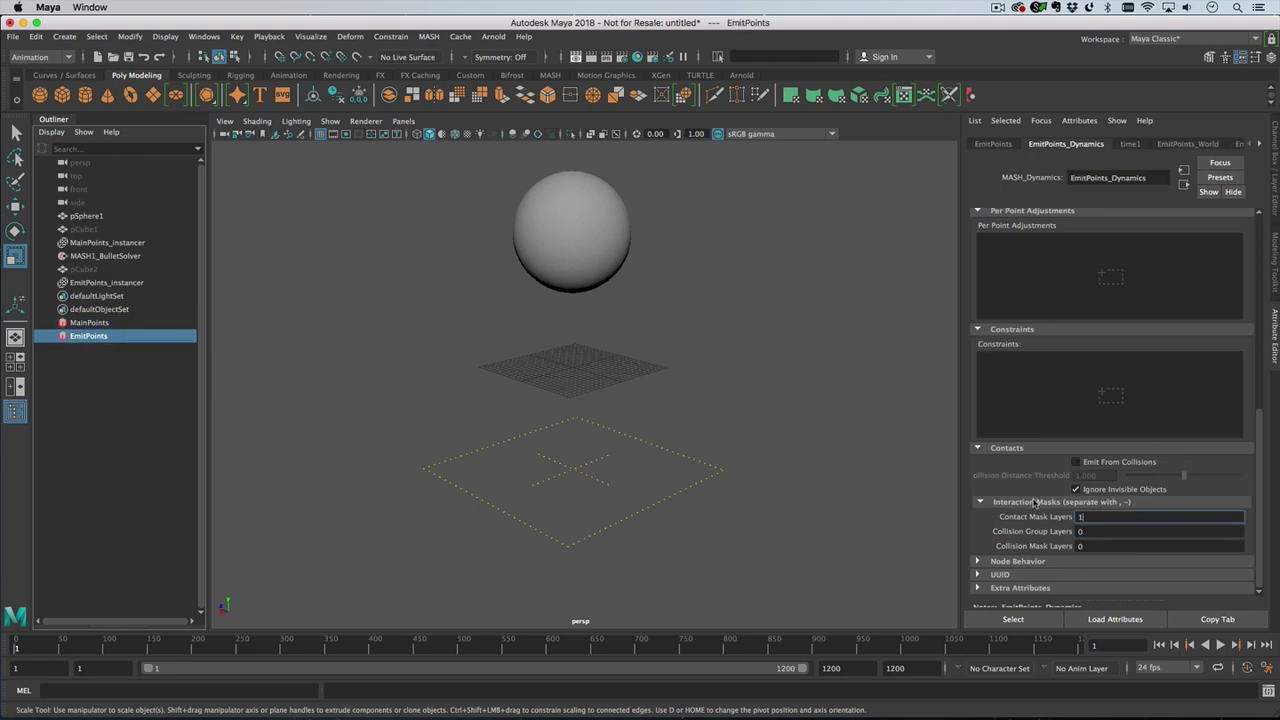
key(Tab)
text(1)
key(Tab)
text(1)
key(Return)
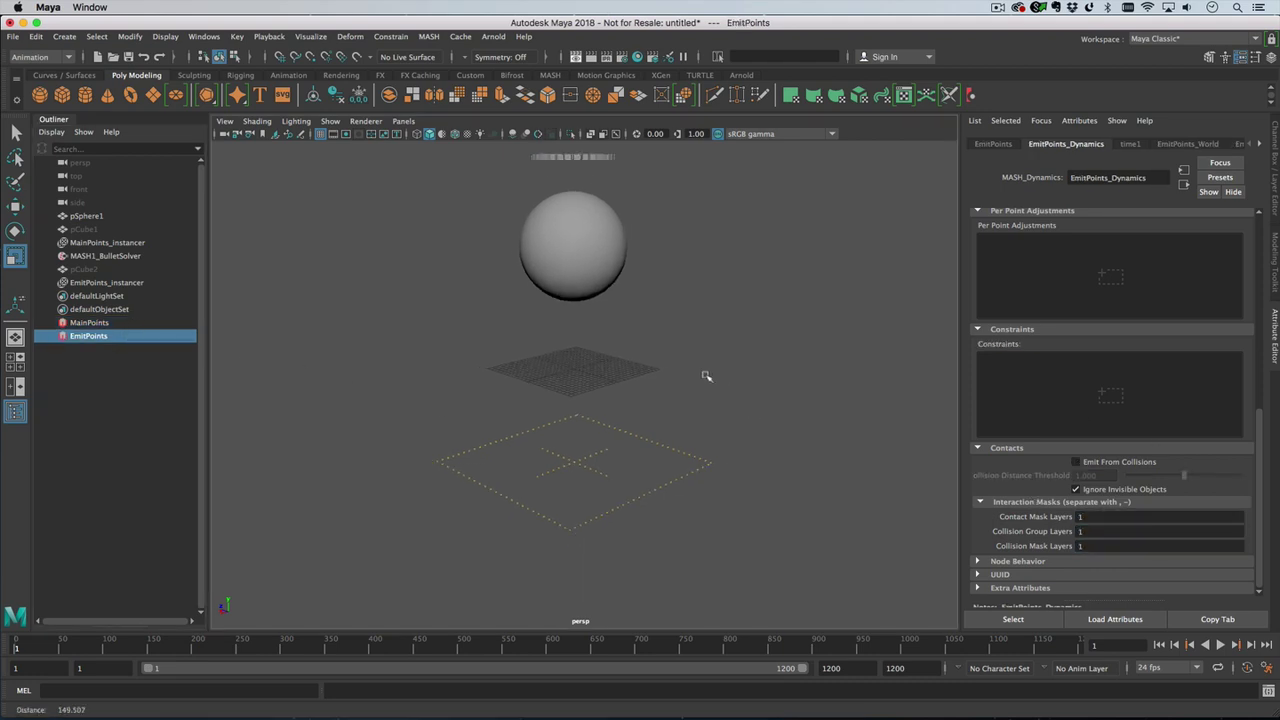
Step: Play the simulation to frame 121 and orbit to view the scattered cubes
scroll(700, 390, down, 3)
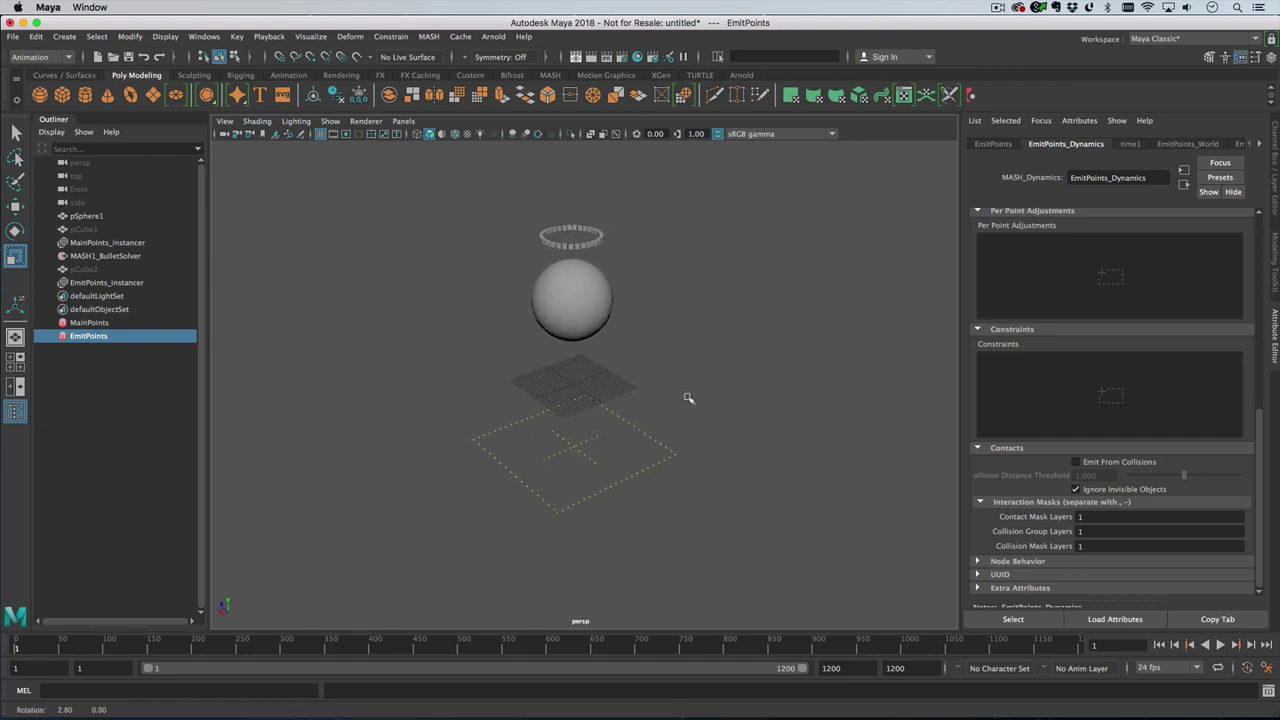
click(1220, 645)
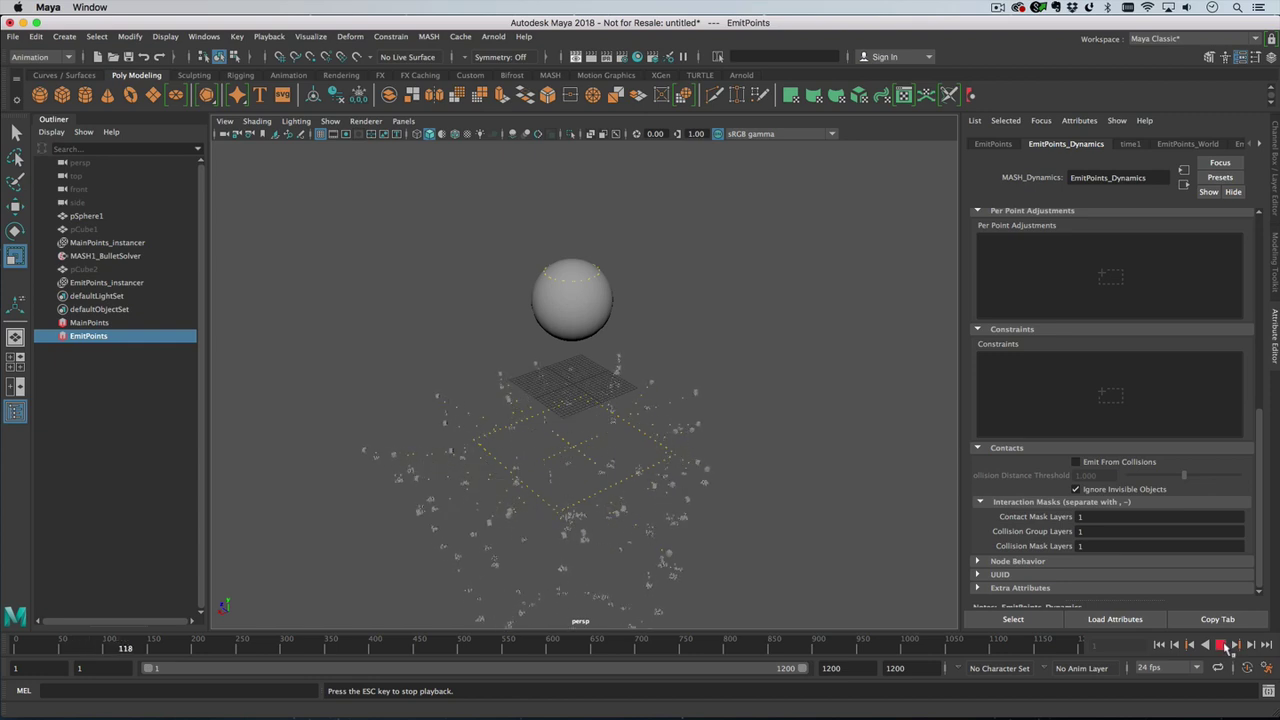
click(1222, 645)
alt+drag(640, 430, 966, 522)
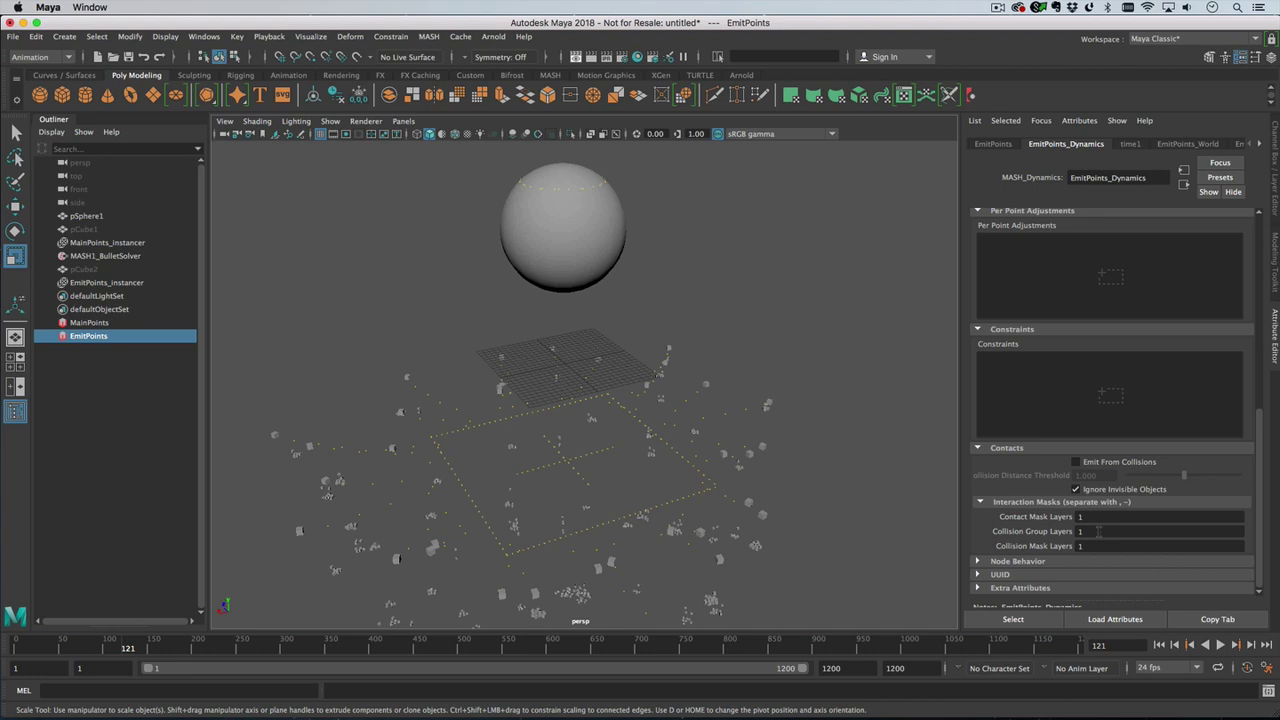
Step: Give the MASH1_BulletSolver ground Collision Group and Collision Mask Layers of 0,1
click(107, 256)
click(1137, 364)
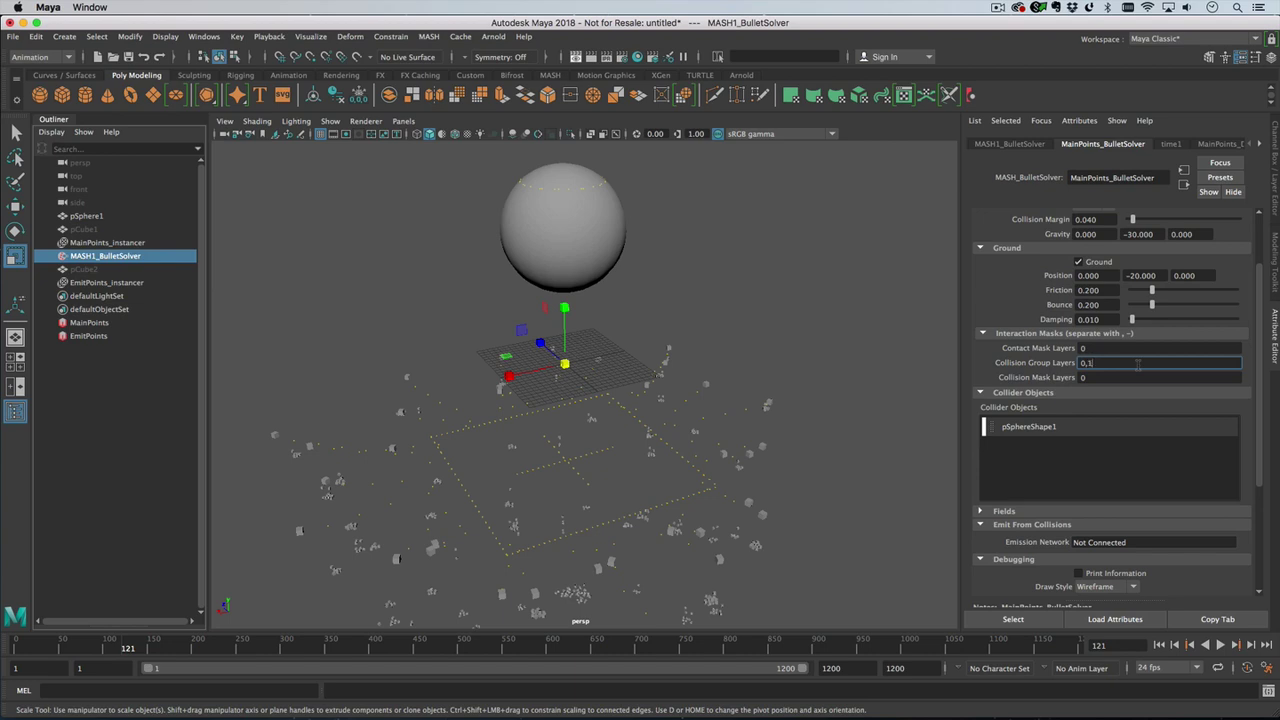
click(1128, 374)
key(Return)
Step: Set the sphere's MASH Collision Mask and Collision Group Layers to 0,1
click(588, 230)
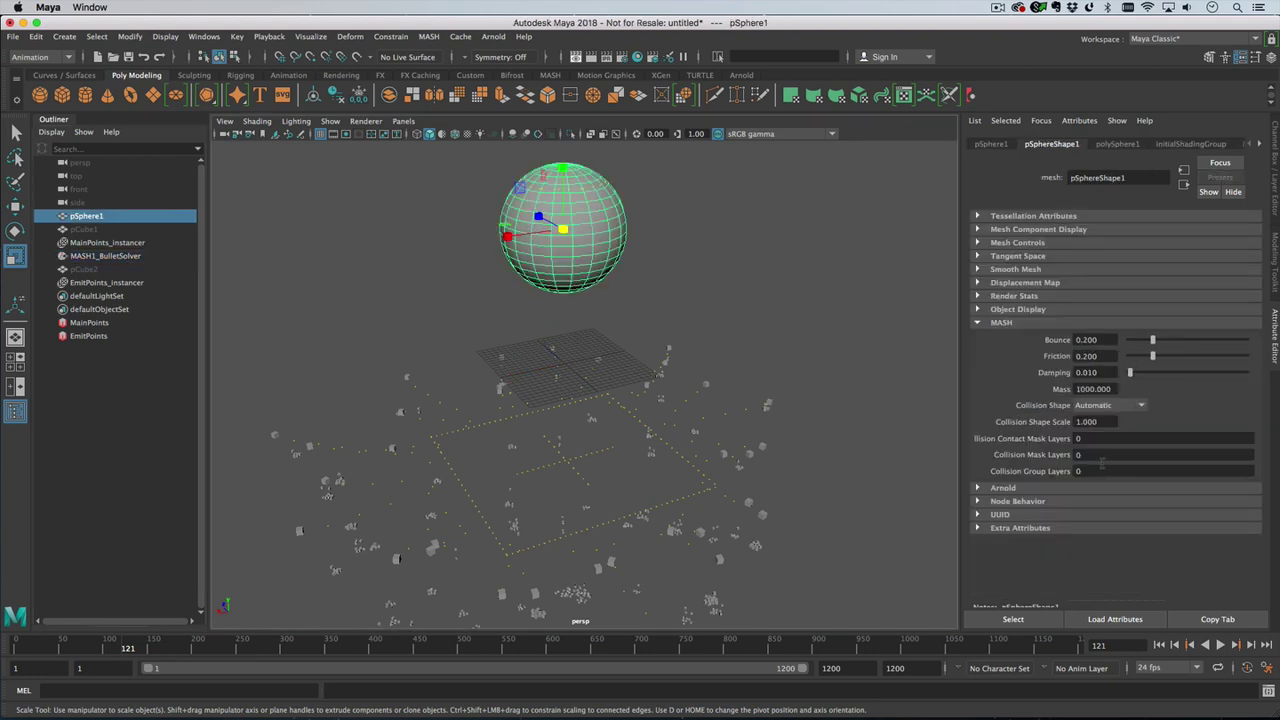
click(1099, 455)
key(Tab)
text(,1)
key(Return)
Step: Replay the simulation to frame 164, orbit to inspect the spread, and replay again
click(1159, 645)
click(1220, 645)
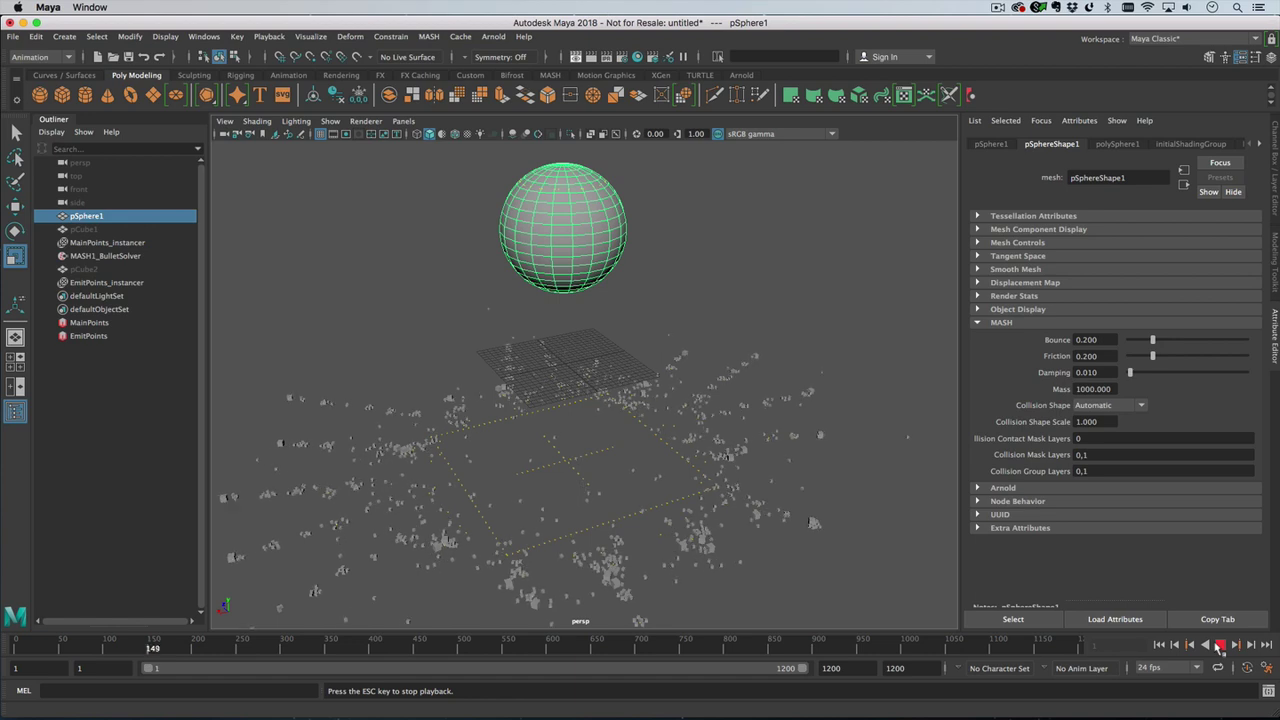
click(1219, 648)
alt+drag(600, 570, 615, 478)
key(r)
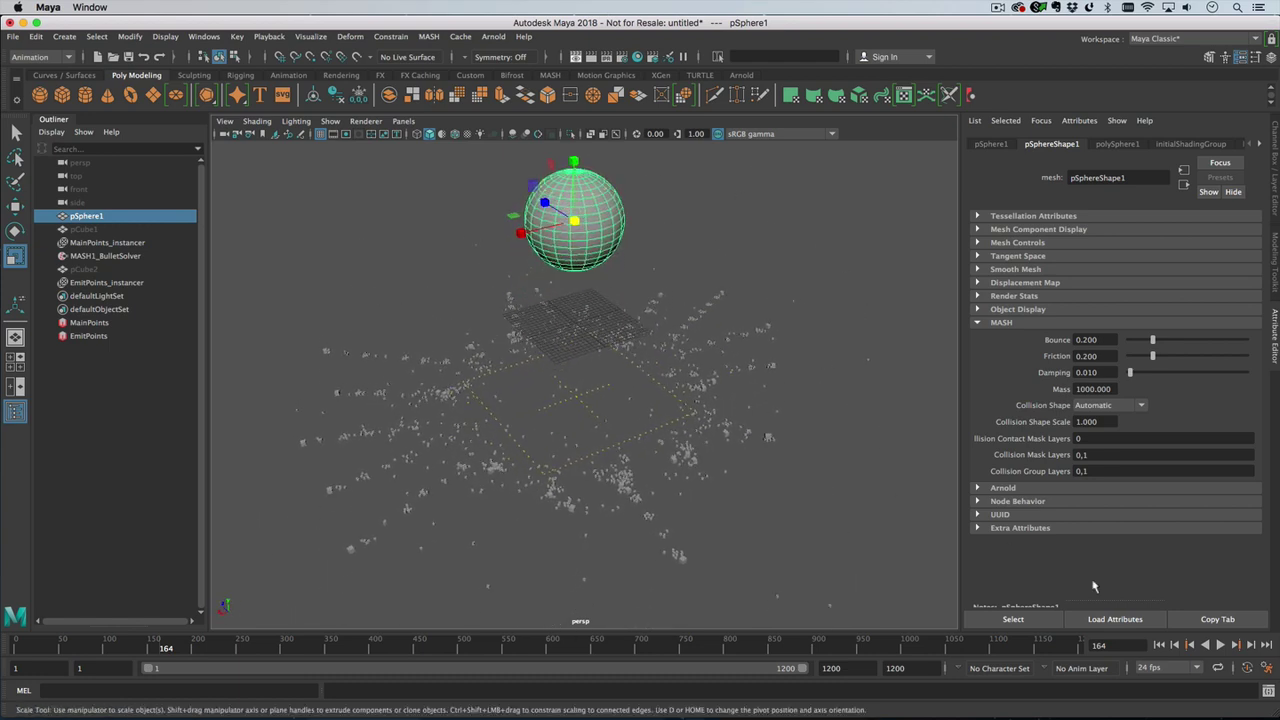
click(1159, 645)
click(1220, 646)
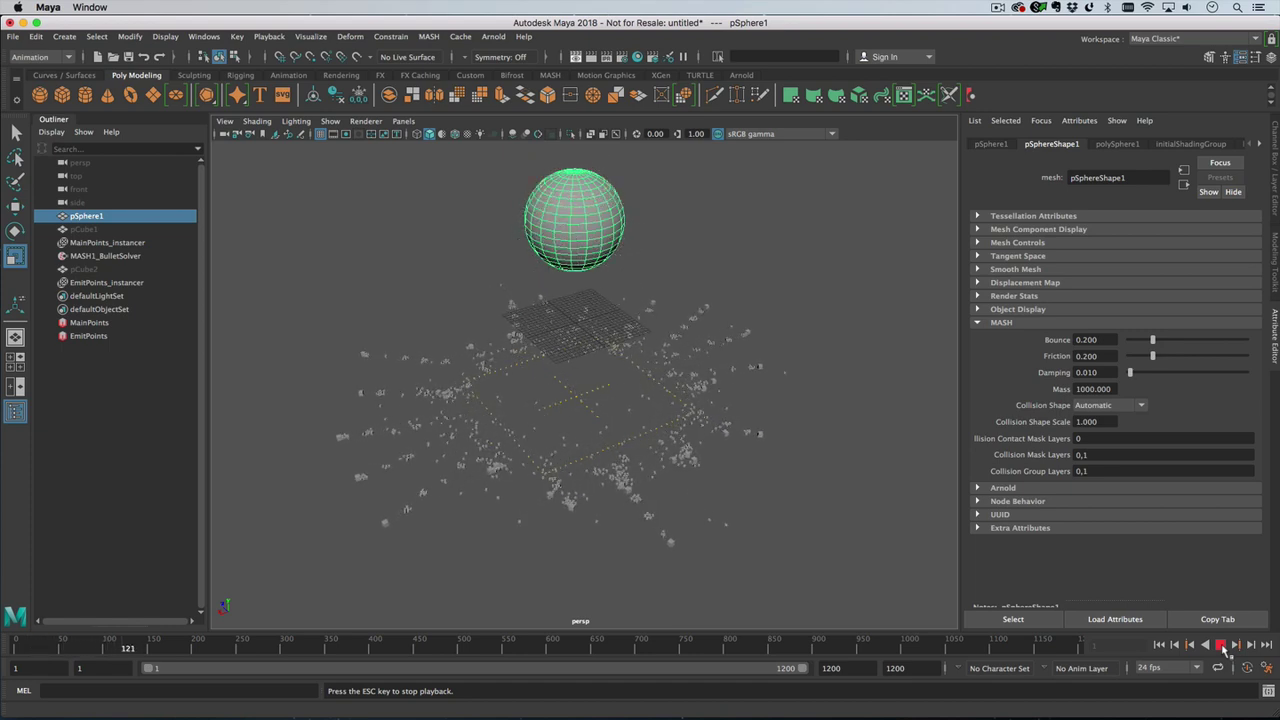
Step: Add a Channel Randomiser to EmitPoints that randomises the Initial Velocity channel
click(1221, 646)
click(128, 338)
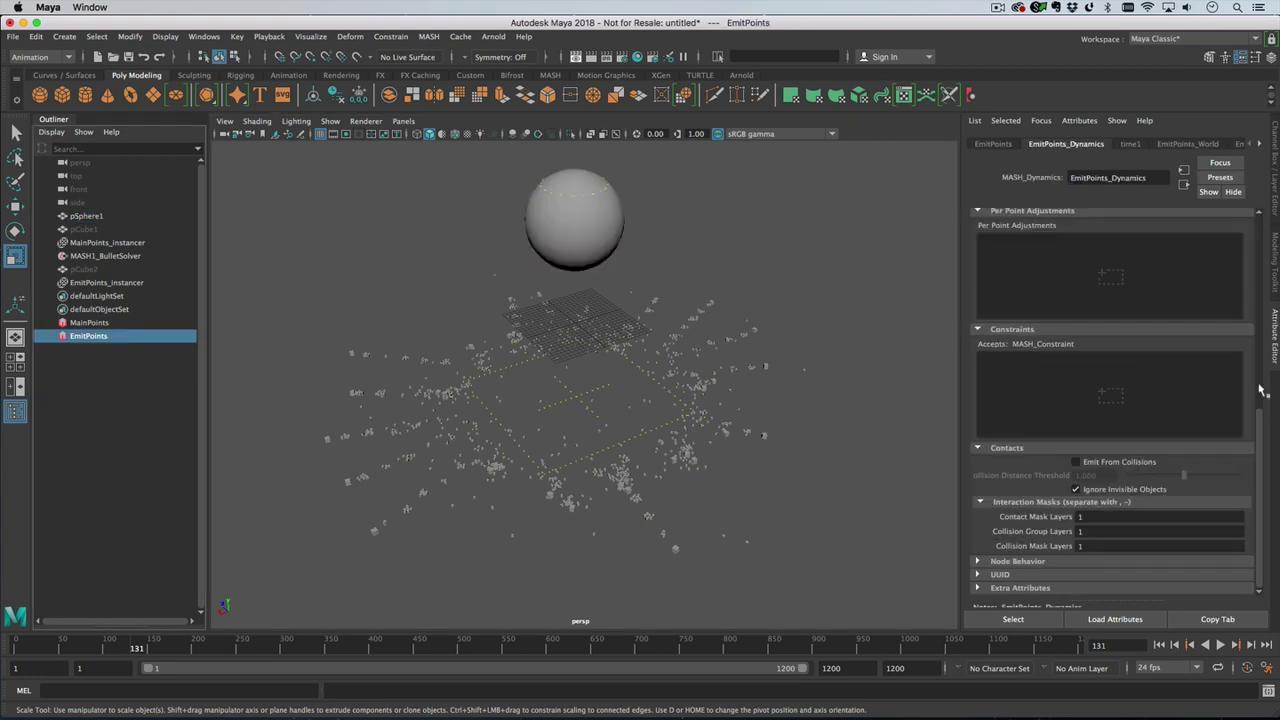
scroll(1108, 385, up, 3)
right_click(1116, 386)
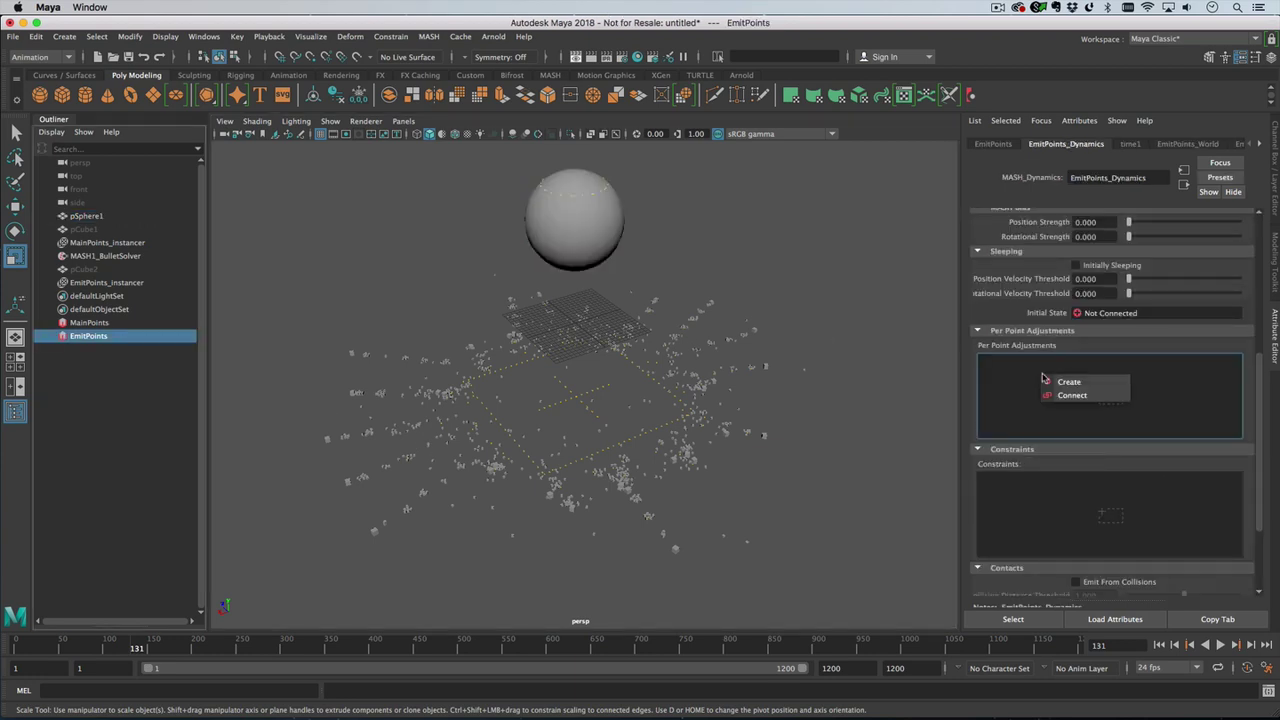
click(1112, 389)
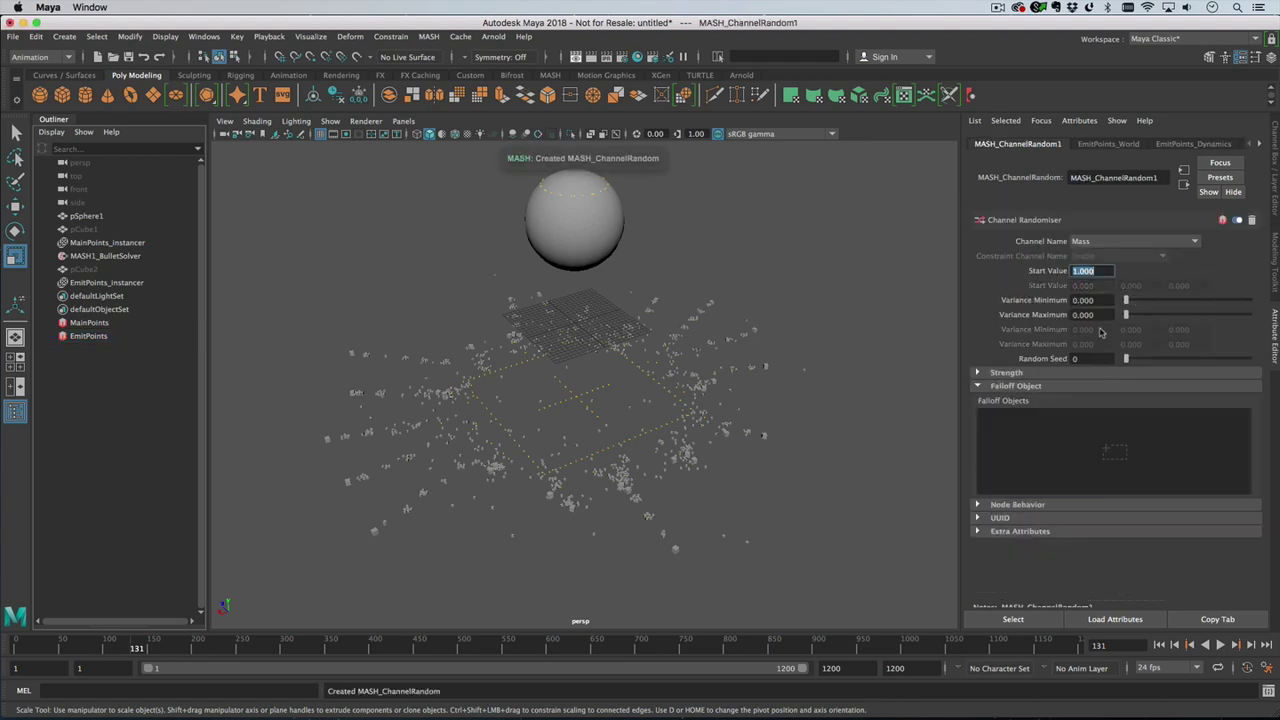
click(1107, 243)
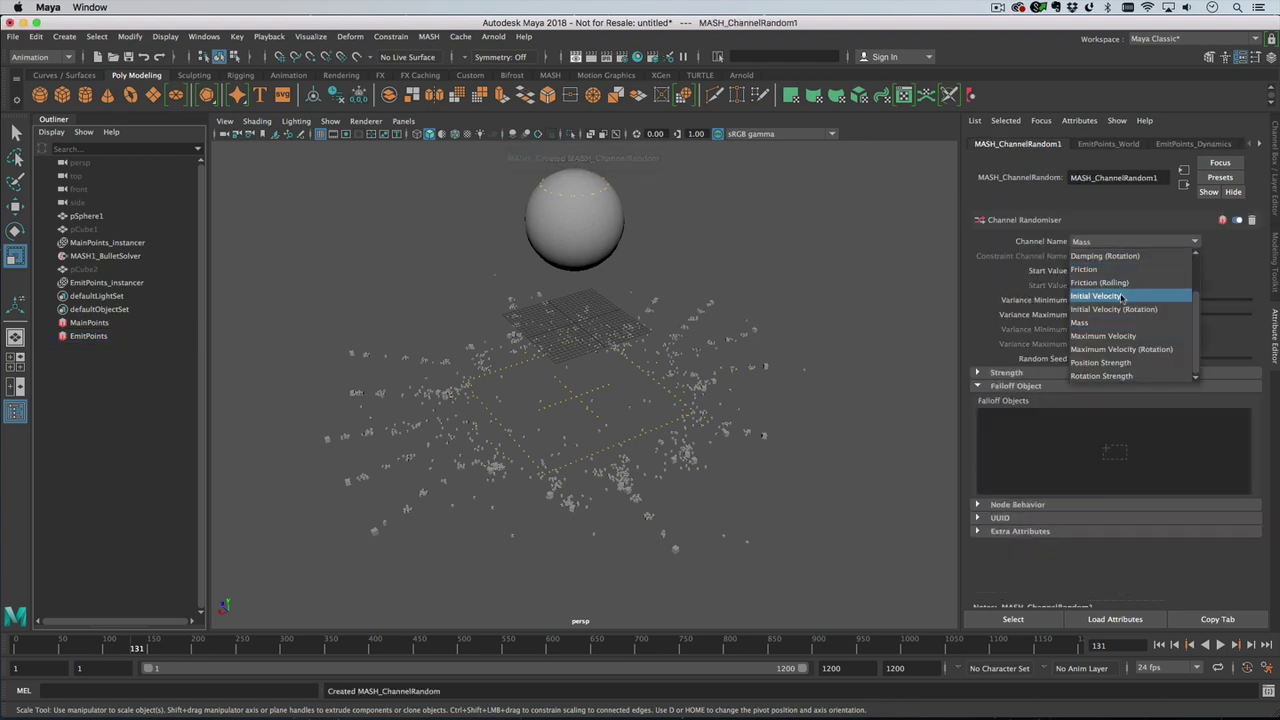
click(1121, 297)
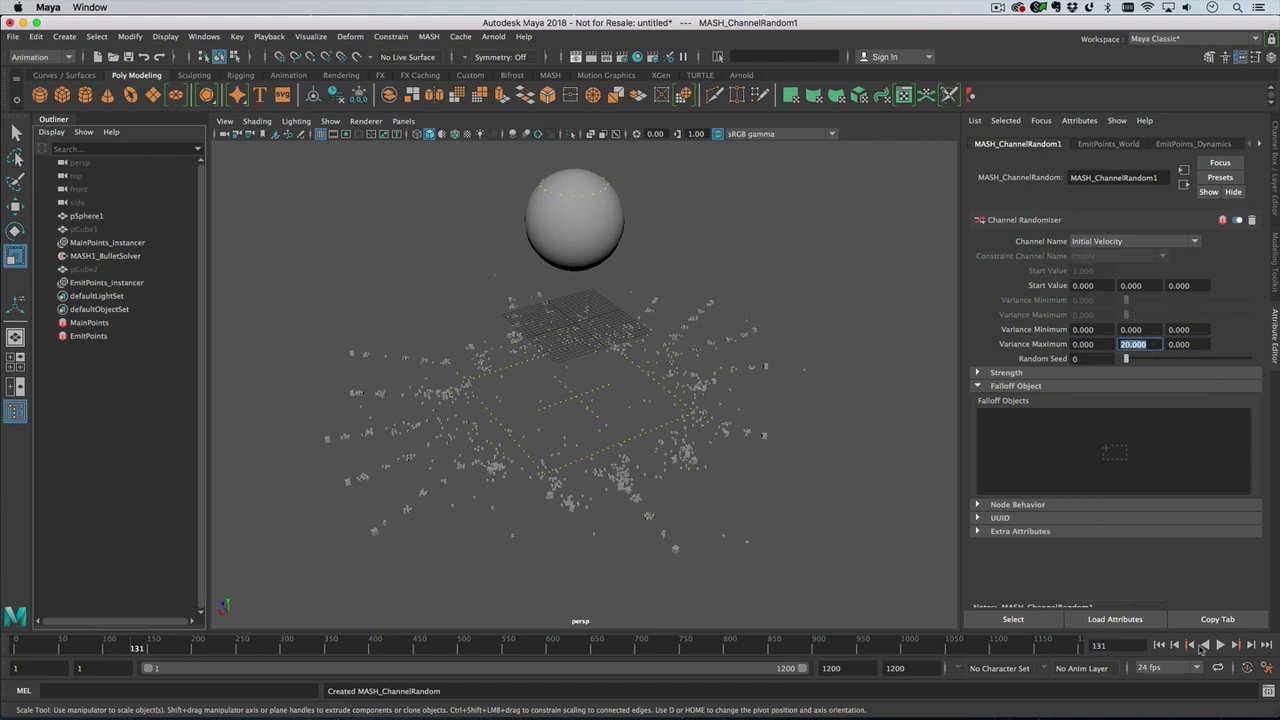
Step: Replay the simulation from the first frame to preview the upward spray
click(1160, 645)
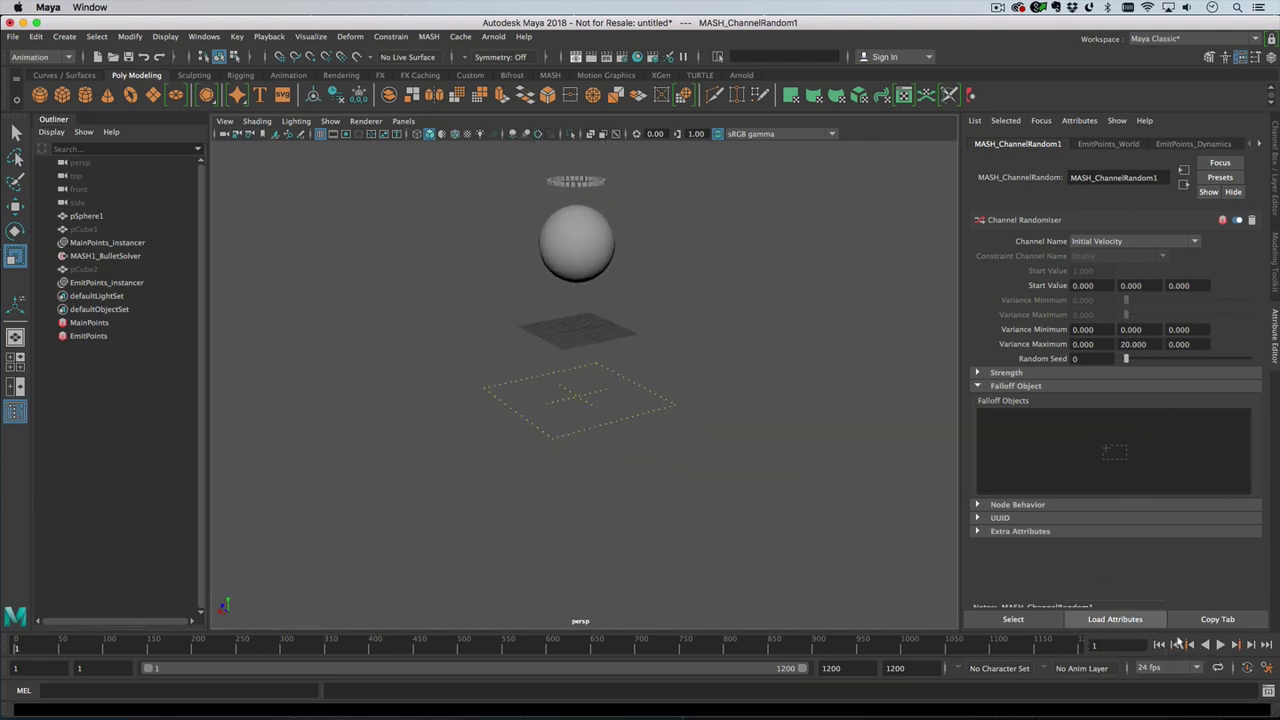
click(1221, 645)
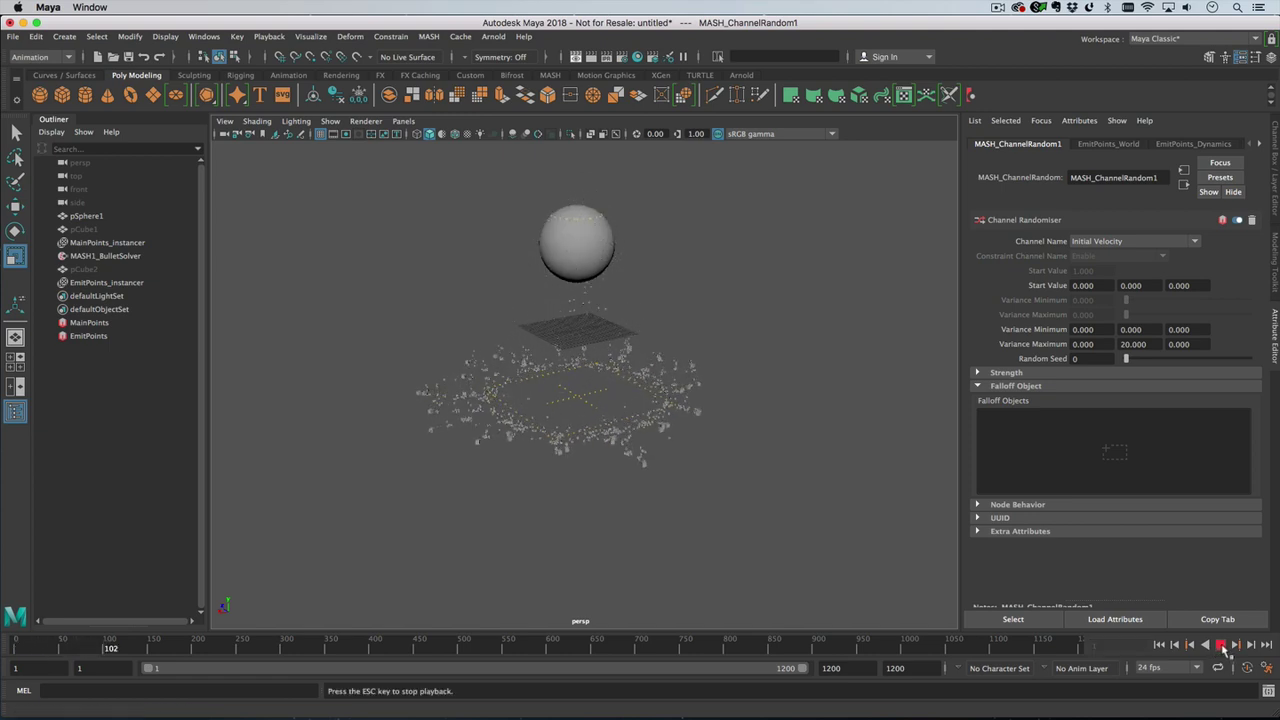
click(1221, 645)
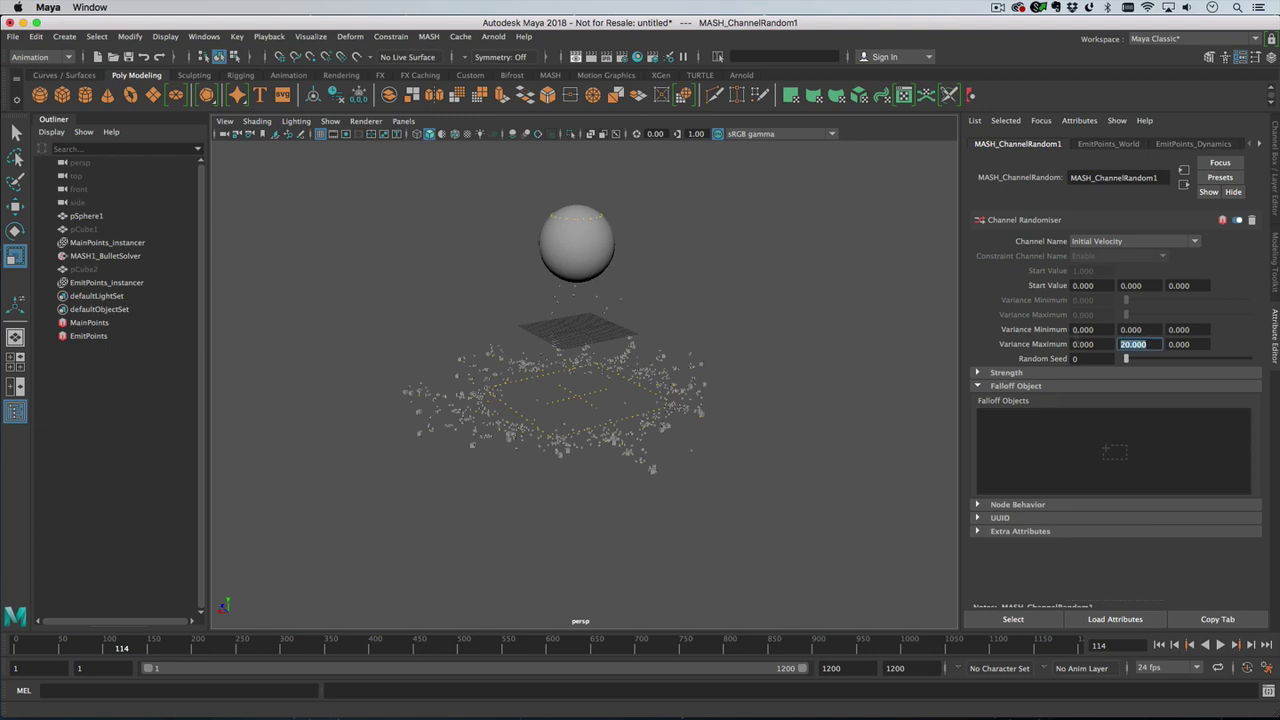
click(1159, 645)
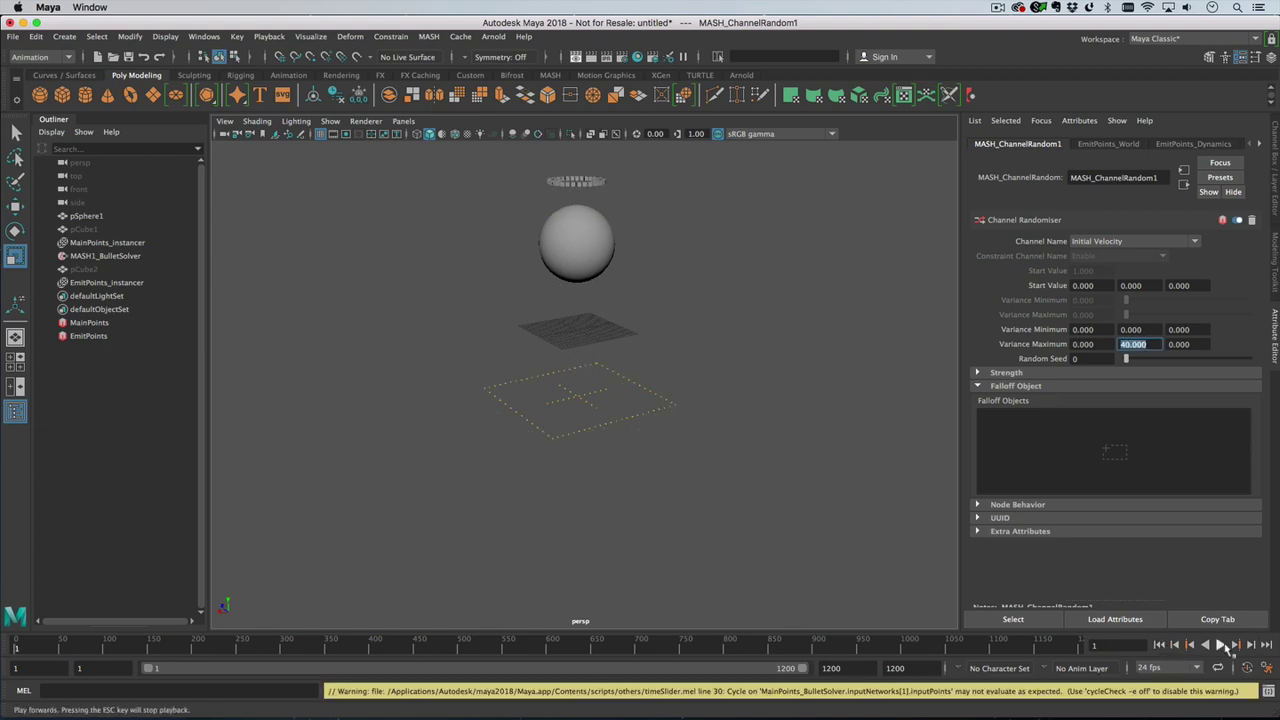
click(1221, 645)
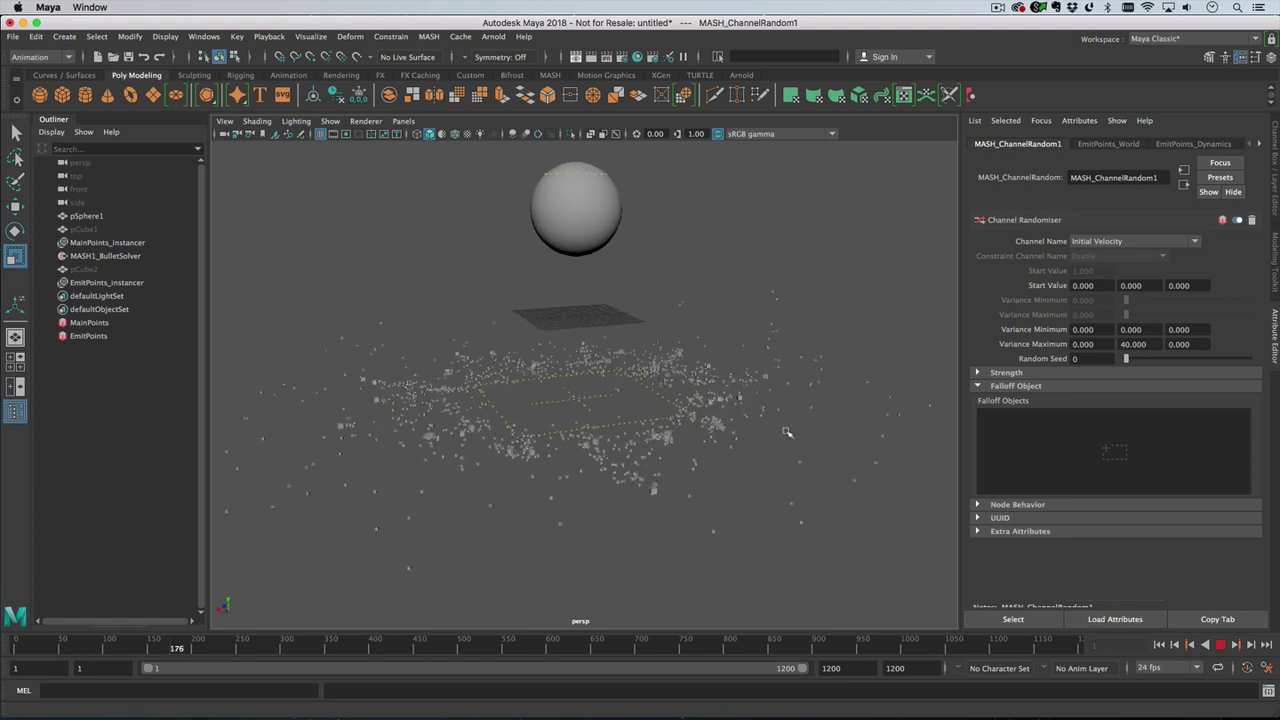
Step: Set Start Value X and Z to -20 and Variance Maximum X and Z to 40
key(Escape)
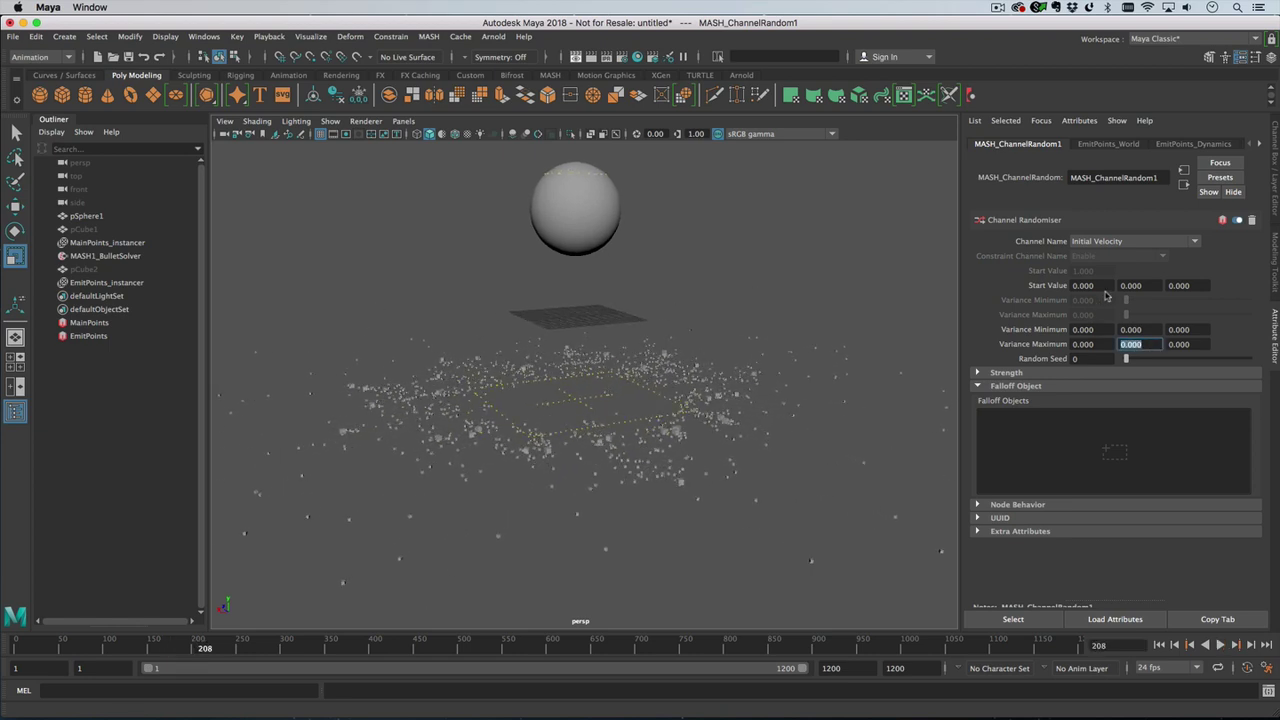
click(1084, 286)
key(Tab)
key(Tab)
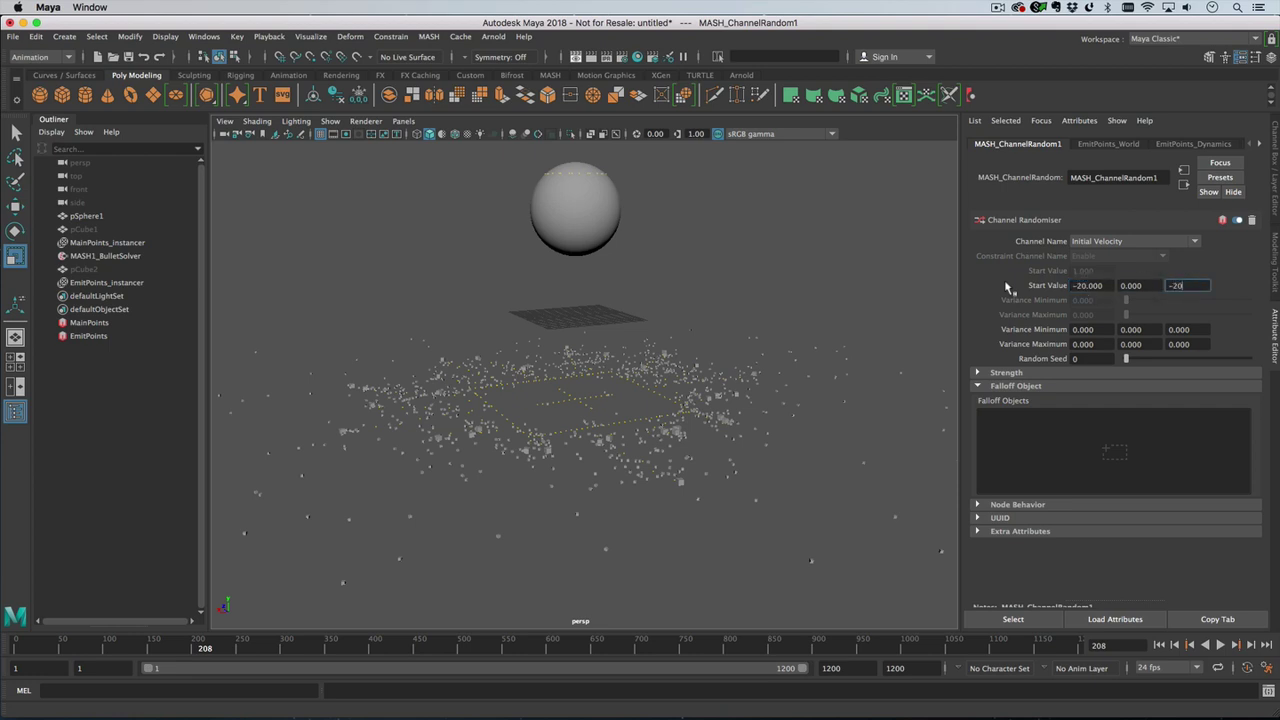
click(1088, 344)
text(40)
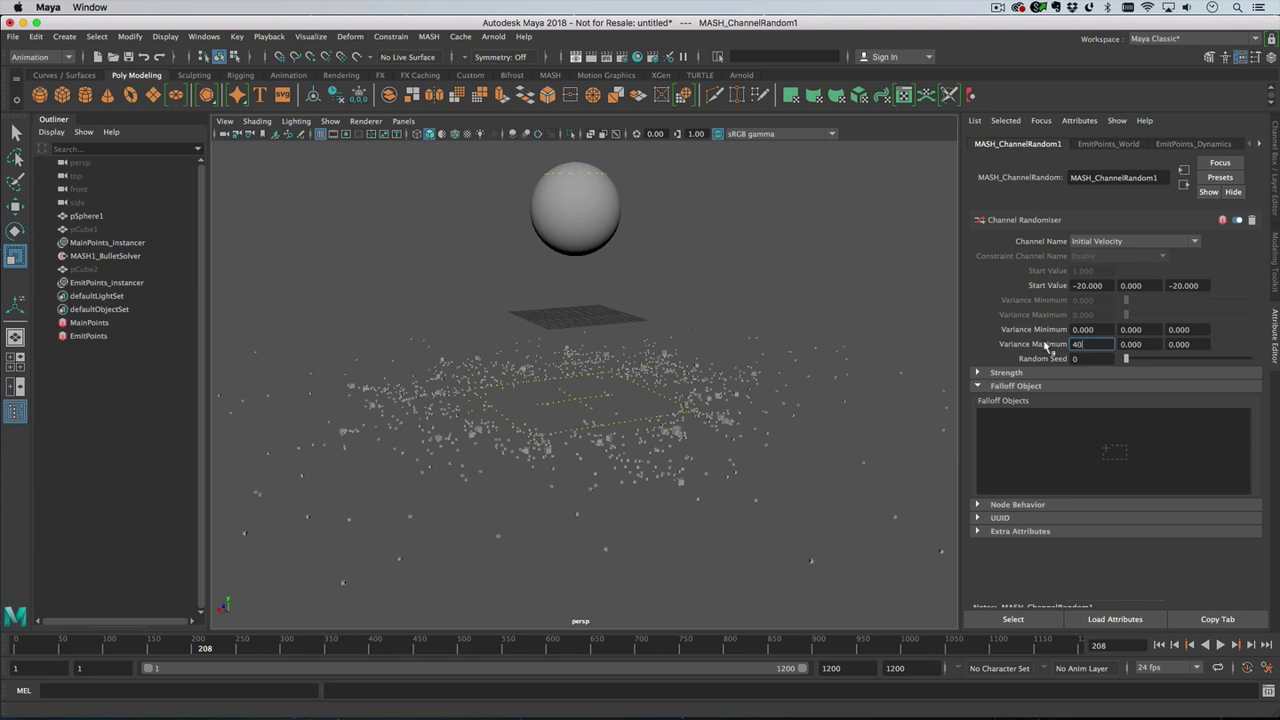
key(Tab)
key(Tab)
text(40)
key(Return)
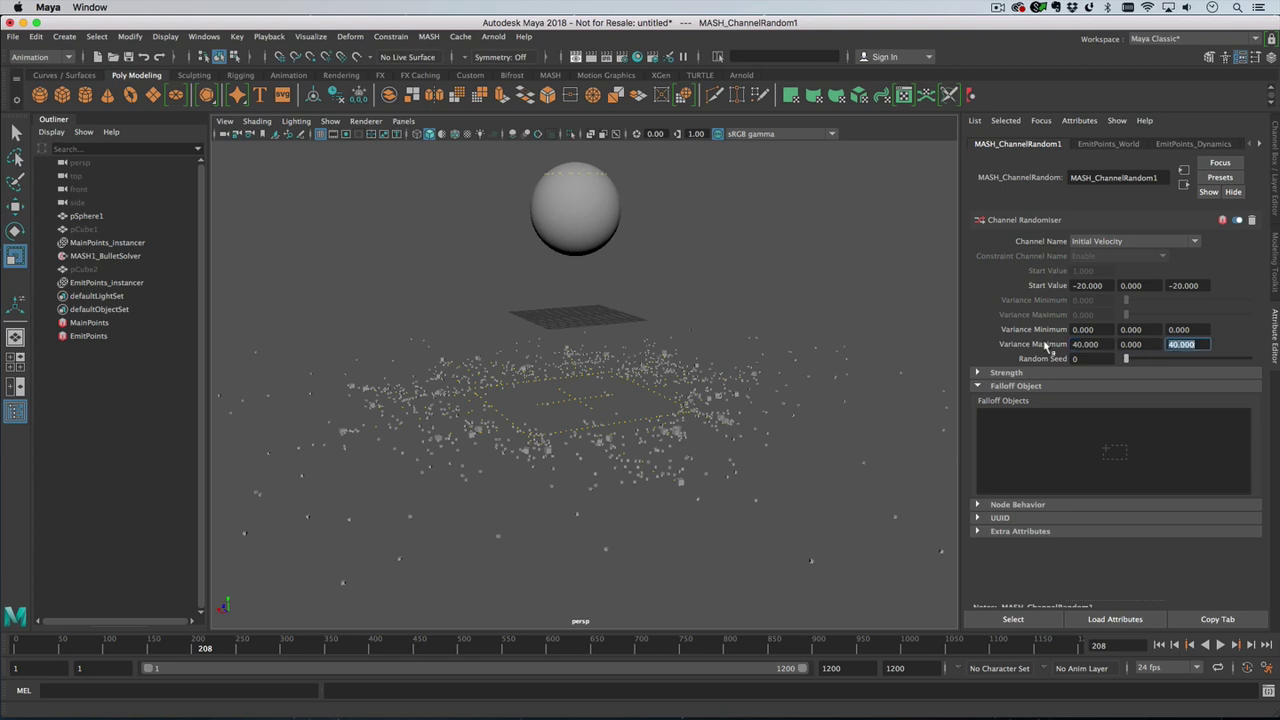
Step: Replay the simulation and orbit to watch the cubes spray outward
click(1159, 645)
click(1220, 645)
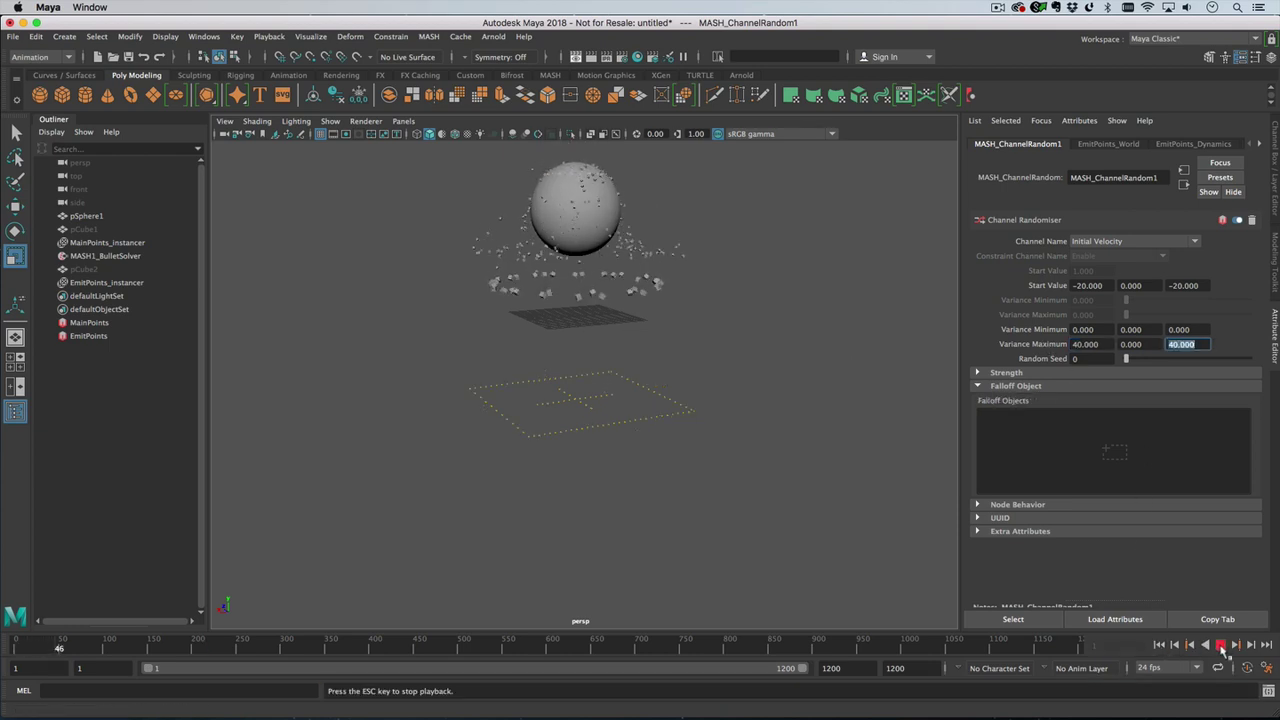
alt+drag(690, 440, 728, 478)
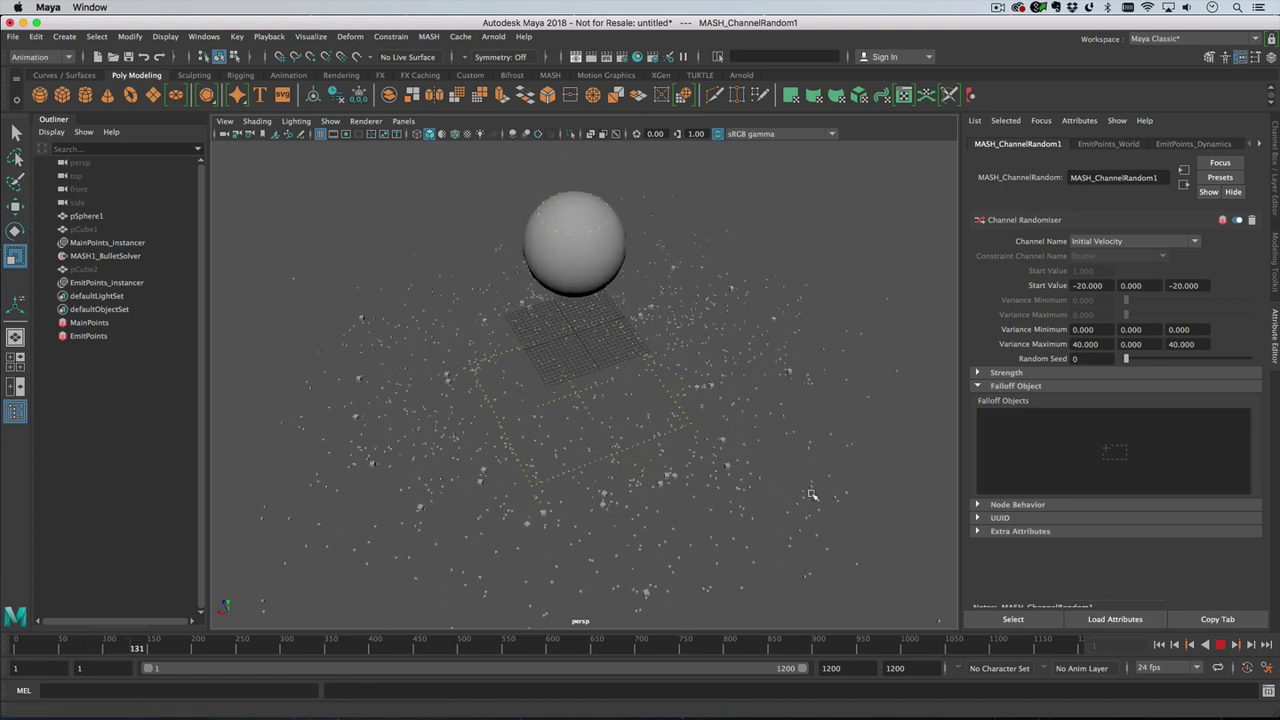
alt+drag(886, 543, 846, 500)
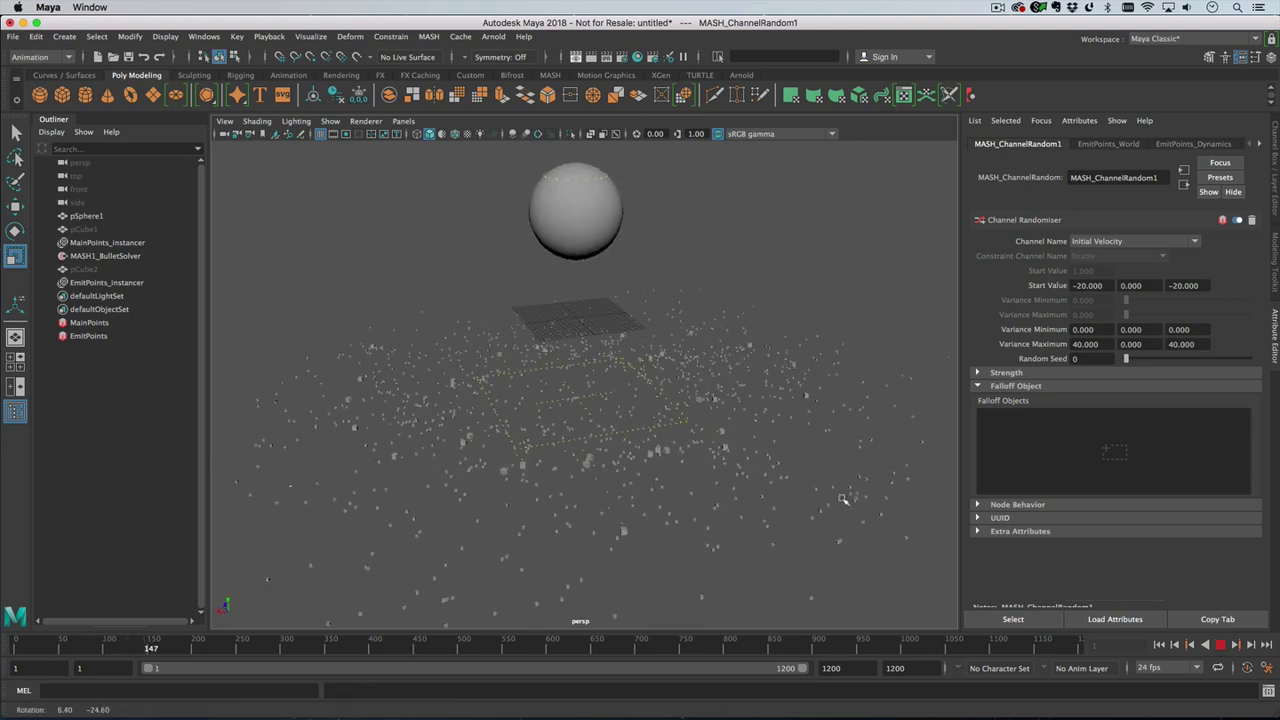
click(1159, 645)
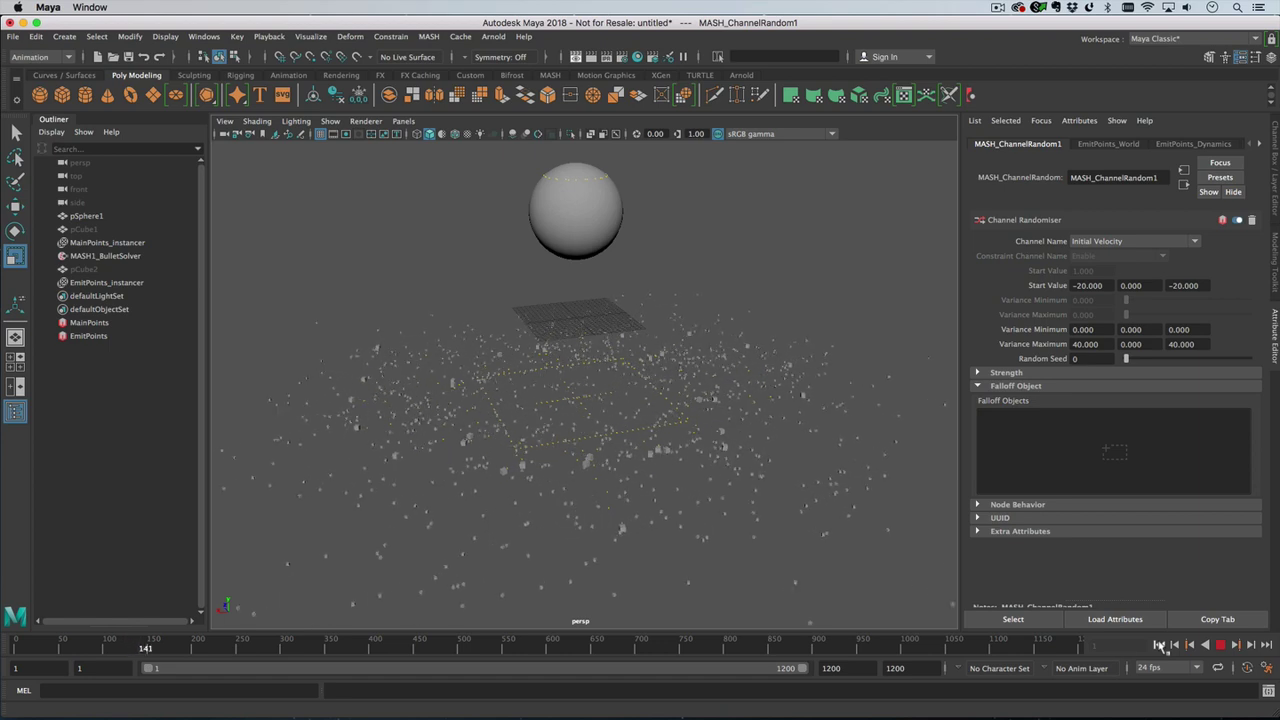
click(1220, 645)
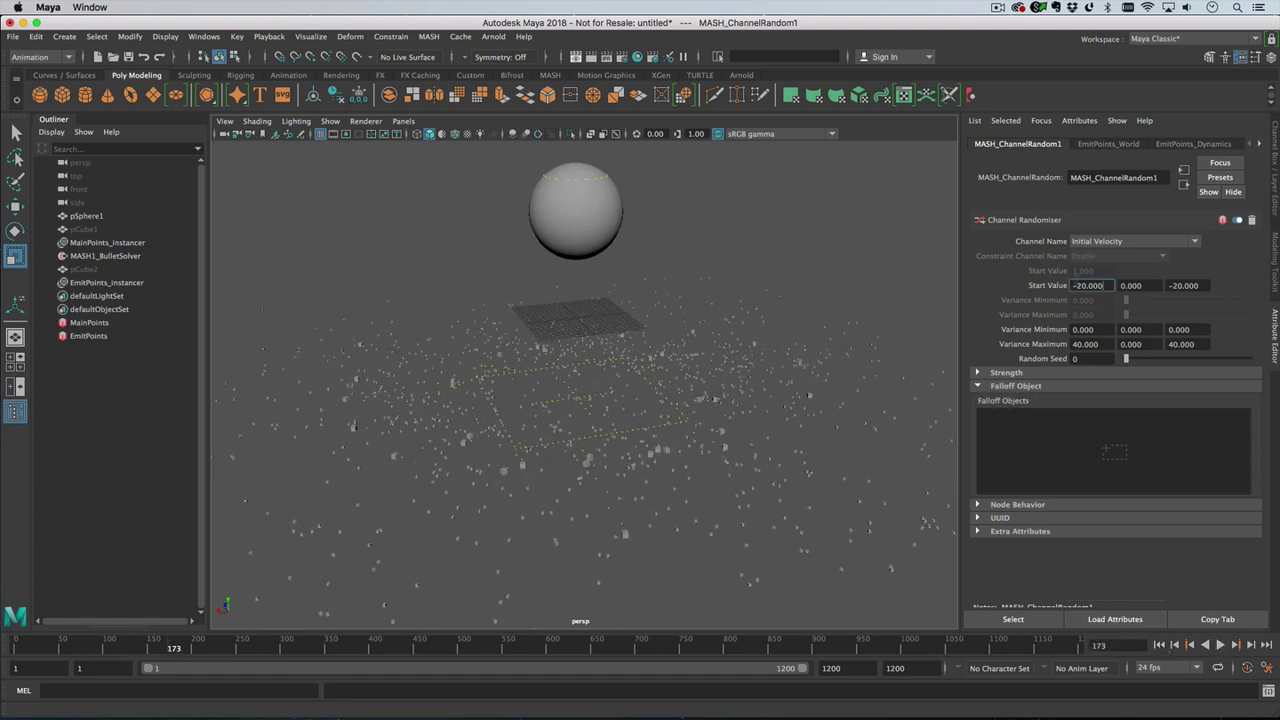
Step: Adjust Variance Maximum to 40, 20, 40 and replay the simulation from the start
click(1183, 285)
click(1108, 286)
click(1183, 285)
click(1086, 344)
click(1183, 344)
click(1092, 344)
text(20)
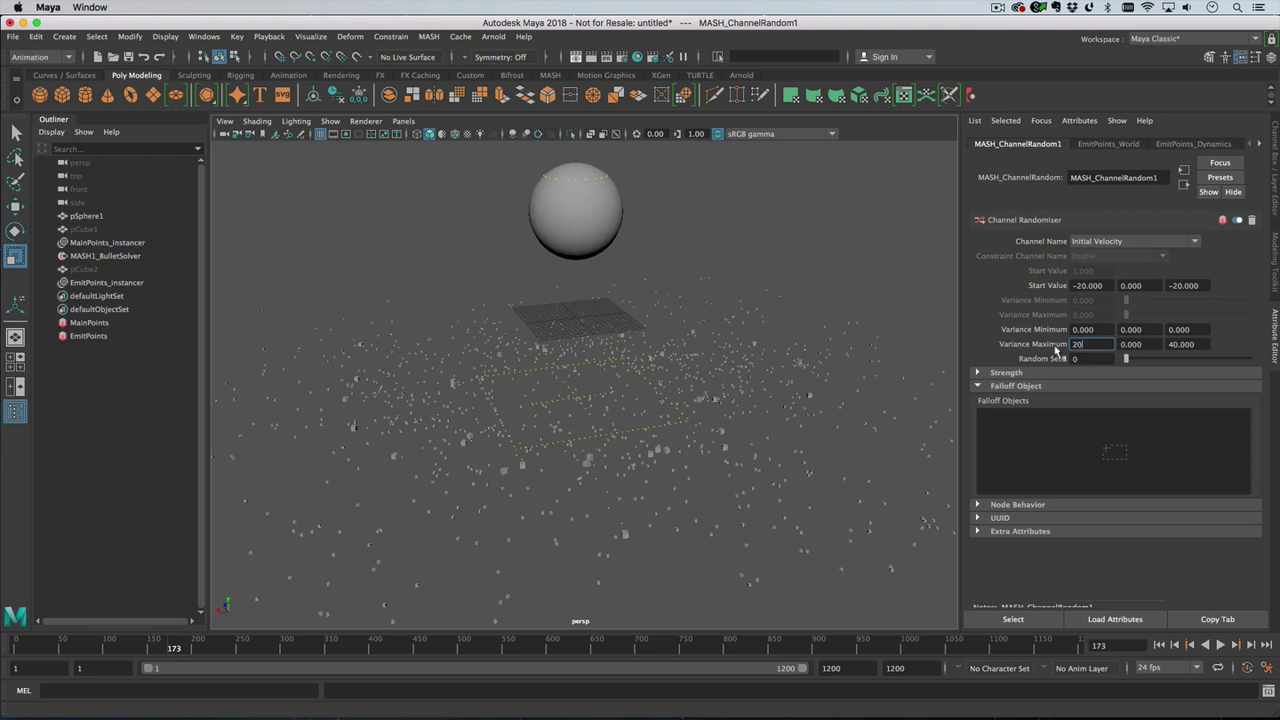
key(Tab)
key(Tab)
text(20)
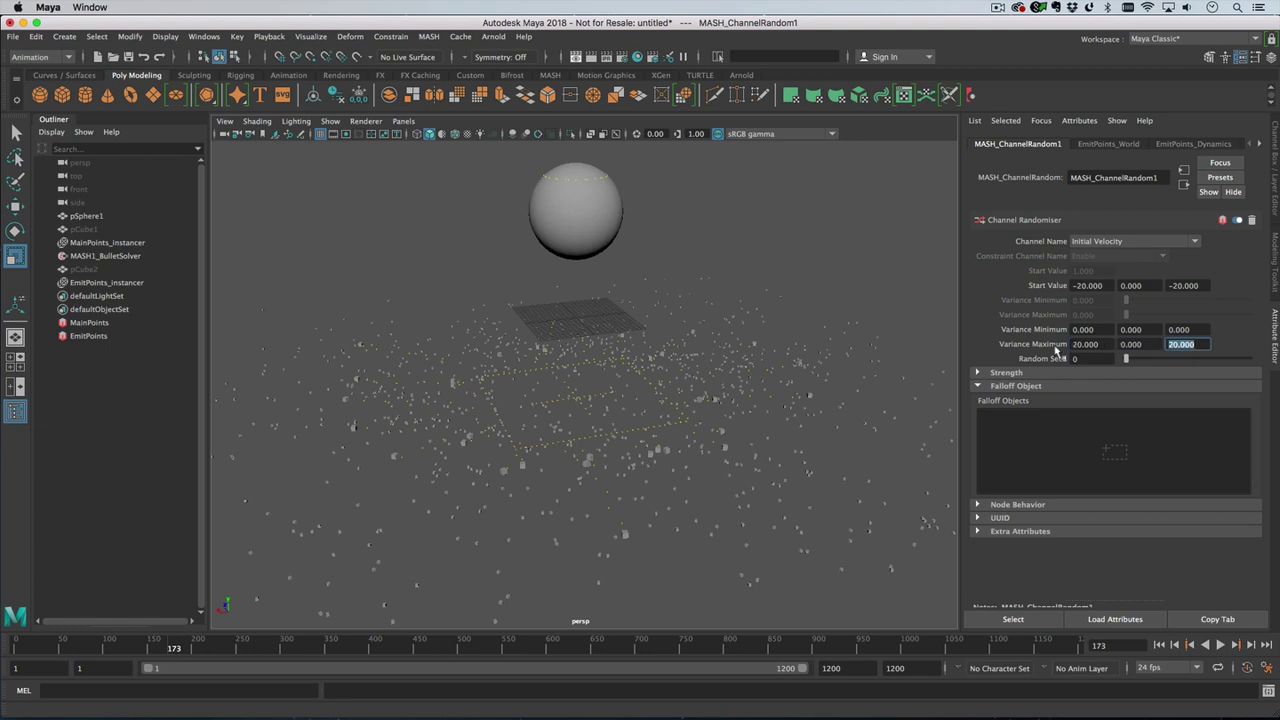
key(shift+Tab)
key(shift+Tab)
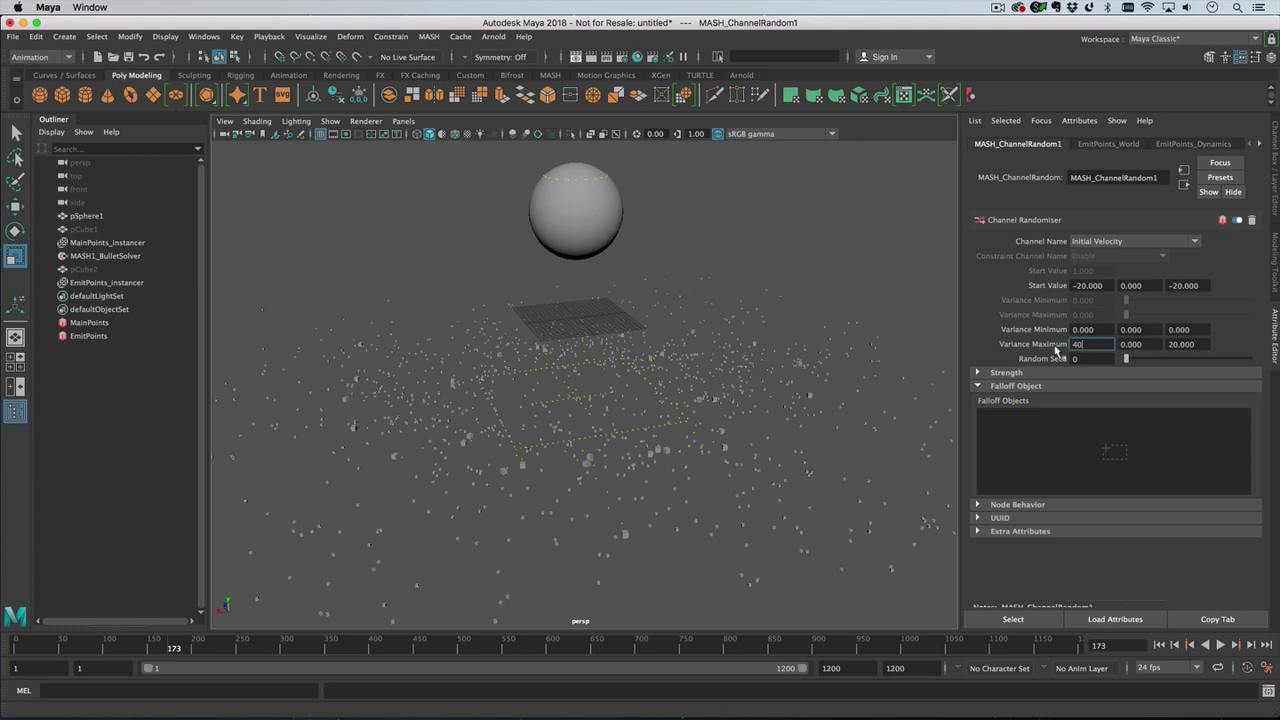
key(Tab)
key(Tab)
text(40)
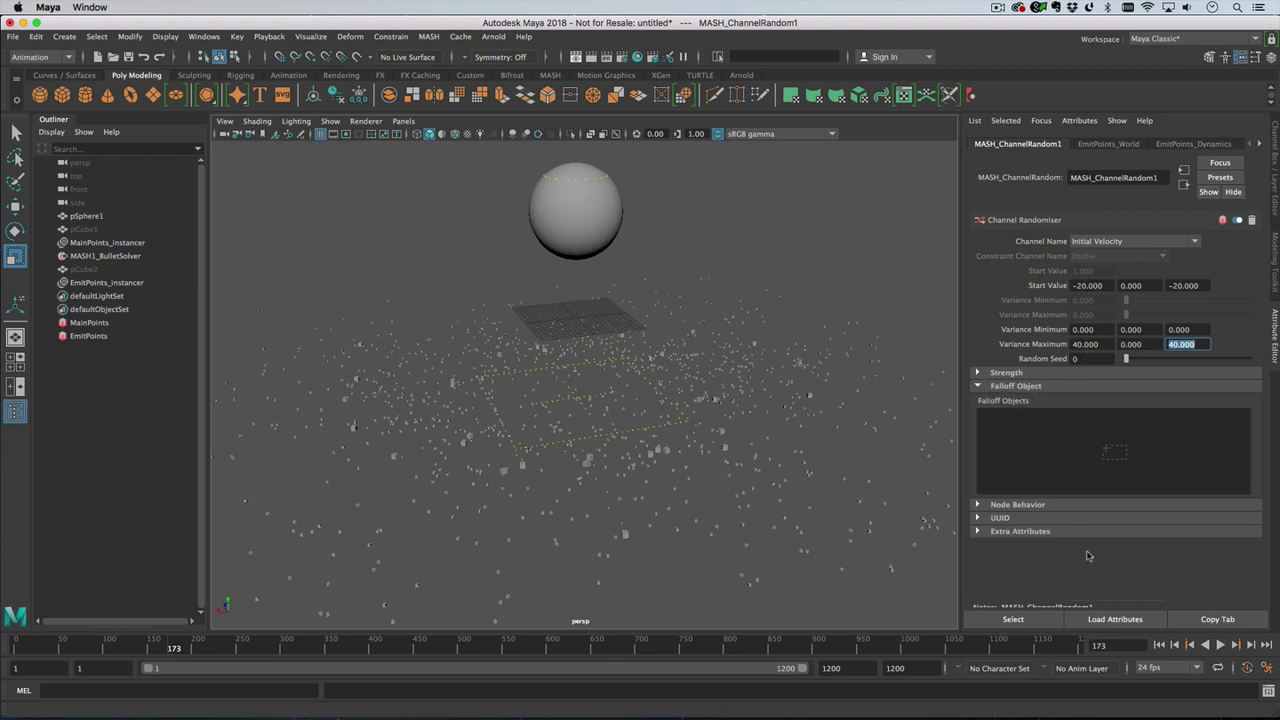
key(shift+Tab)
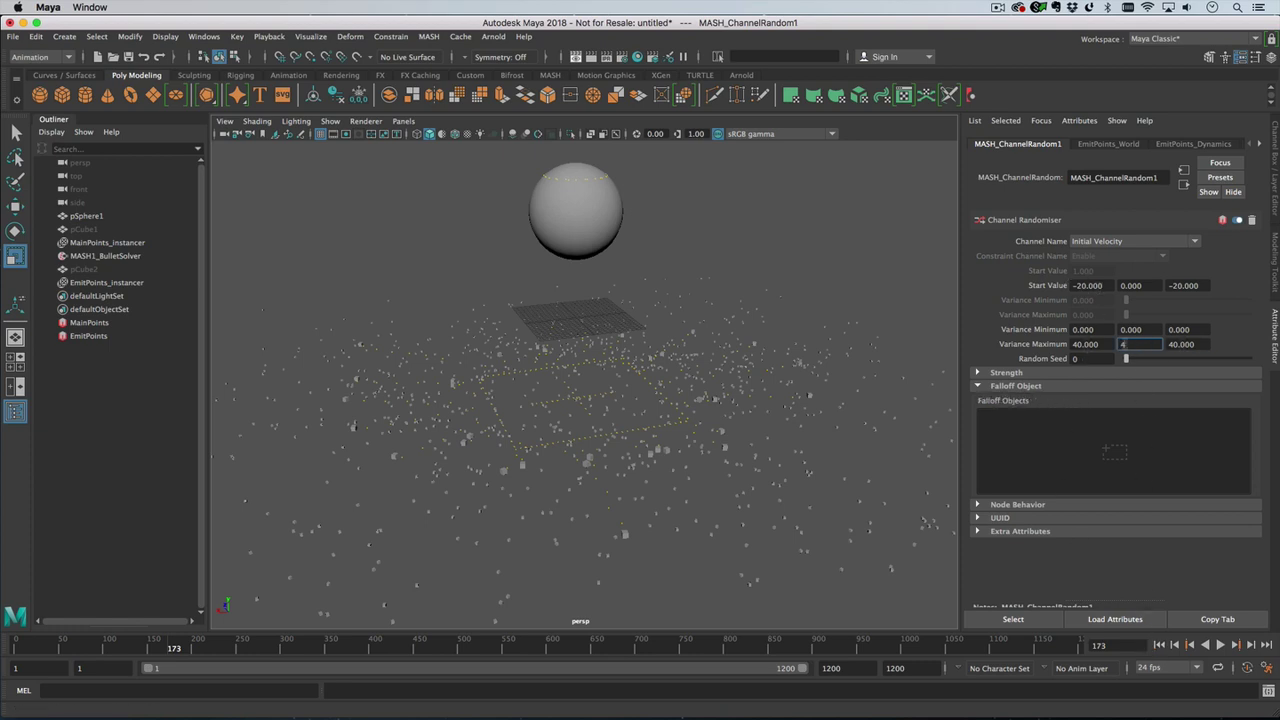
click(1159, 645)
click(1220, 645)
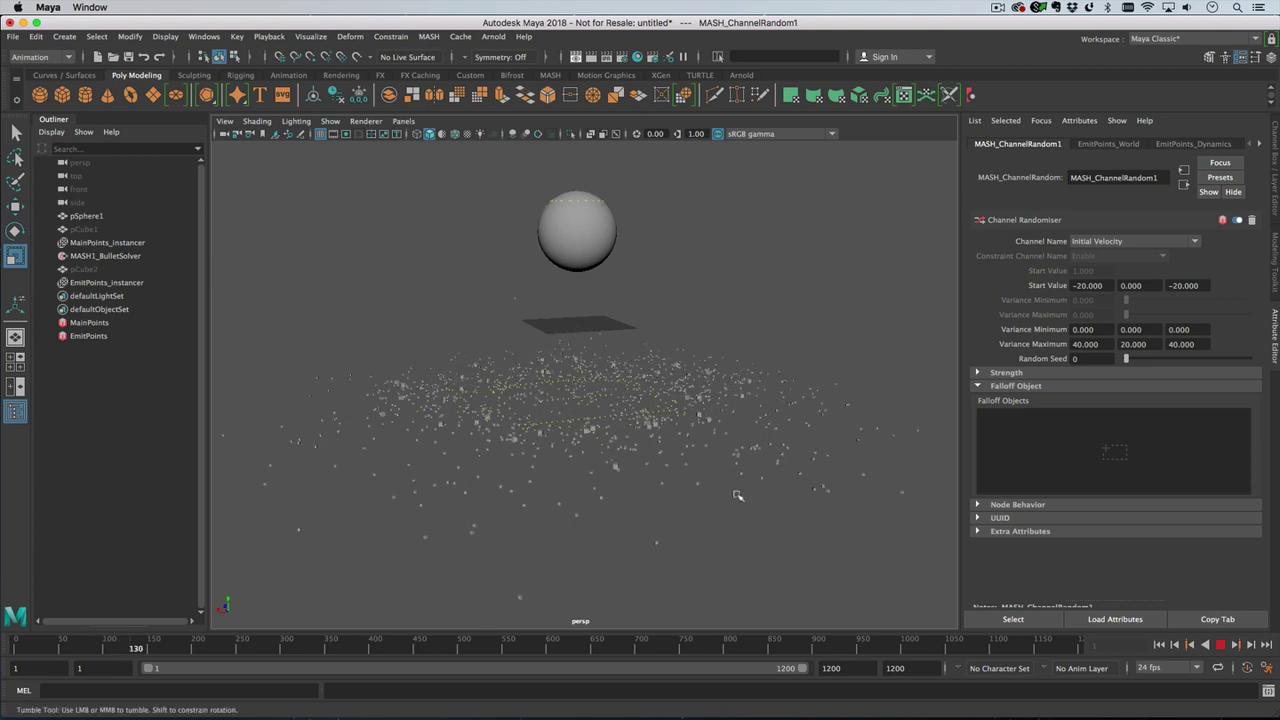
Step: Set EmitPoints_World Random Points Per Cluster to 5, stop playback, and view EmitPoints_Dynamics
scroll(737, 495, up, 3)
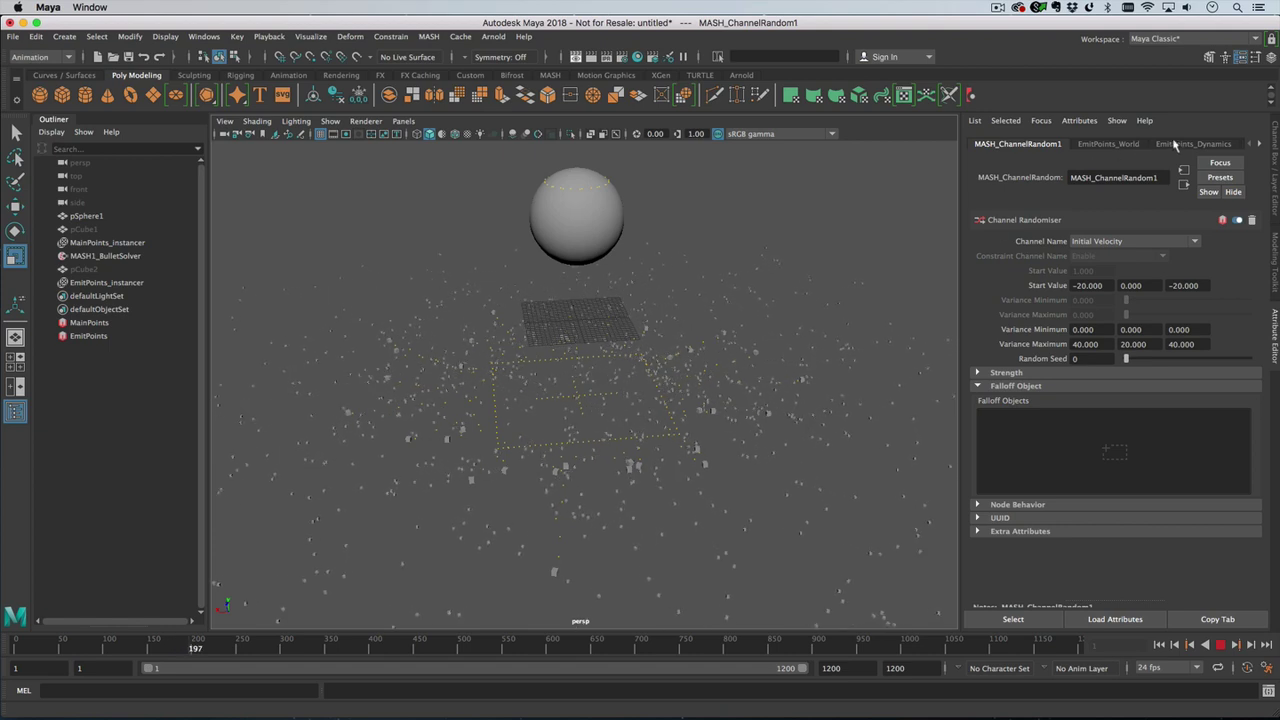
click(1125, 144)
double_click(1100, 299)
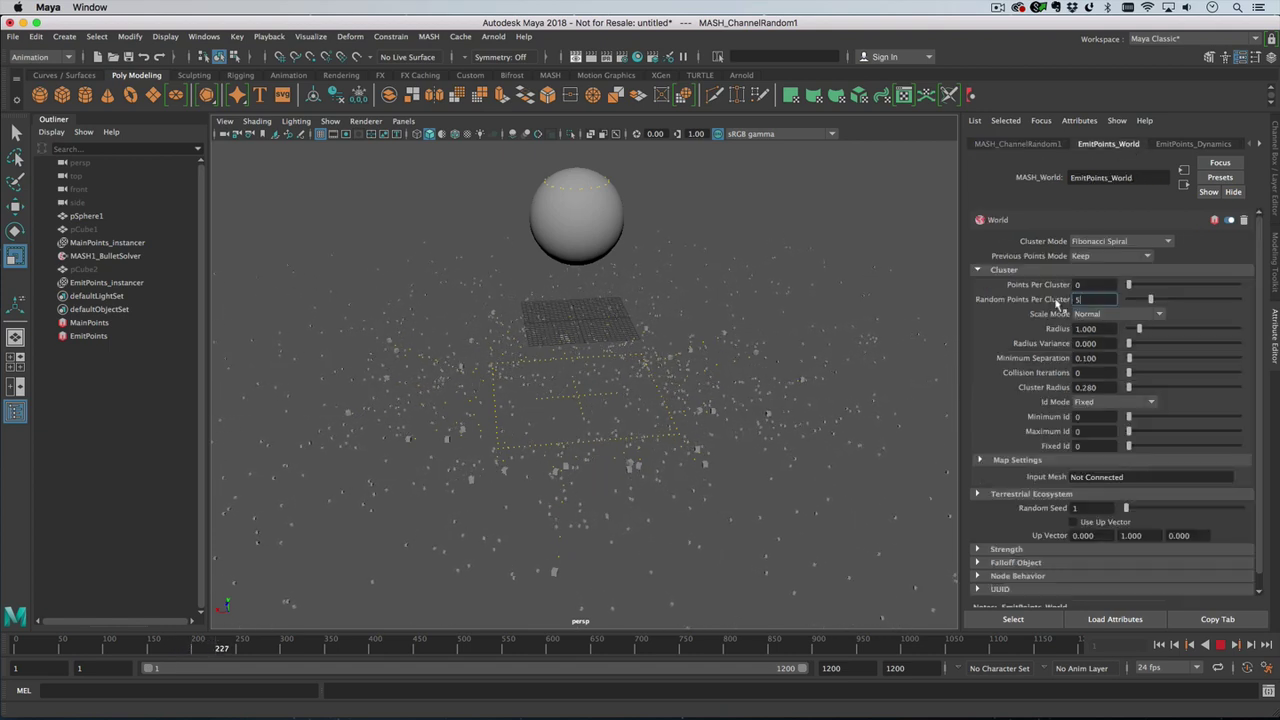
text(5)
key(Return)
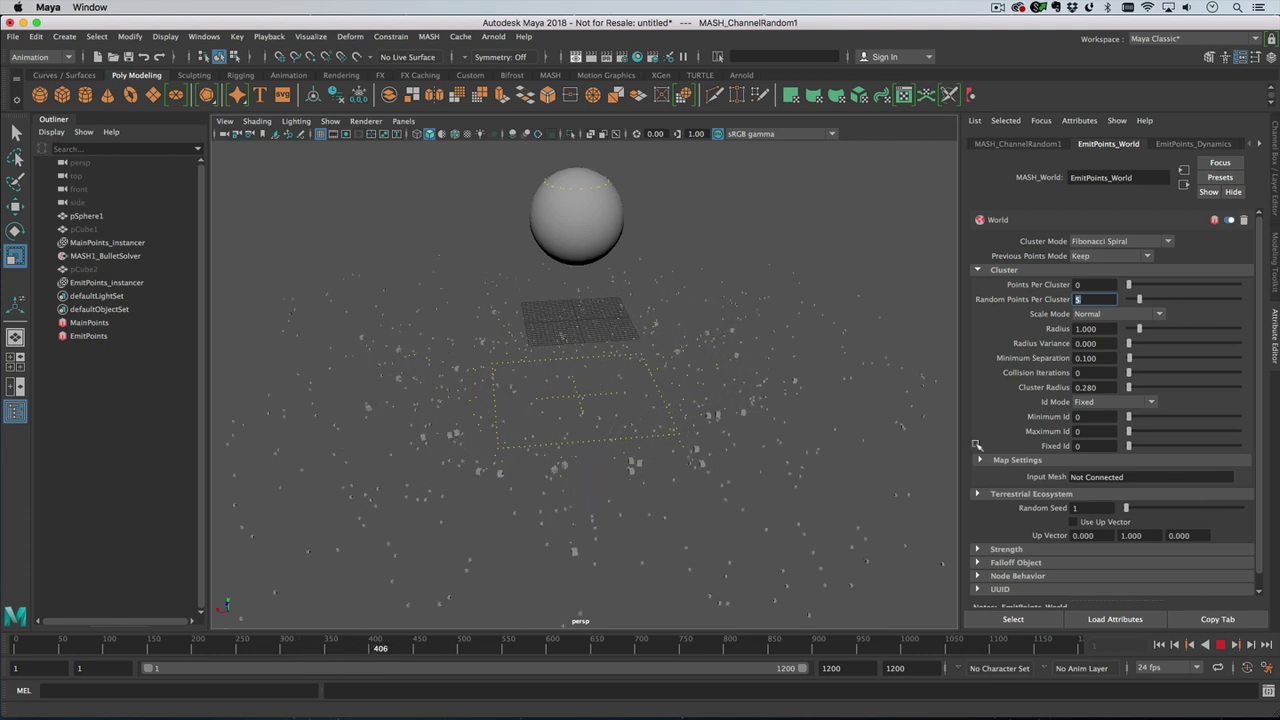
key(Escape)
click(1193, 143)
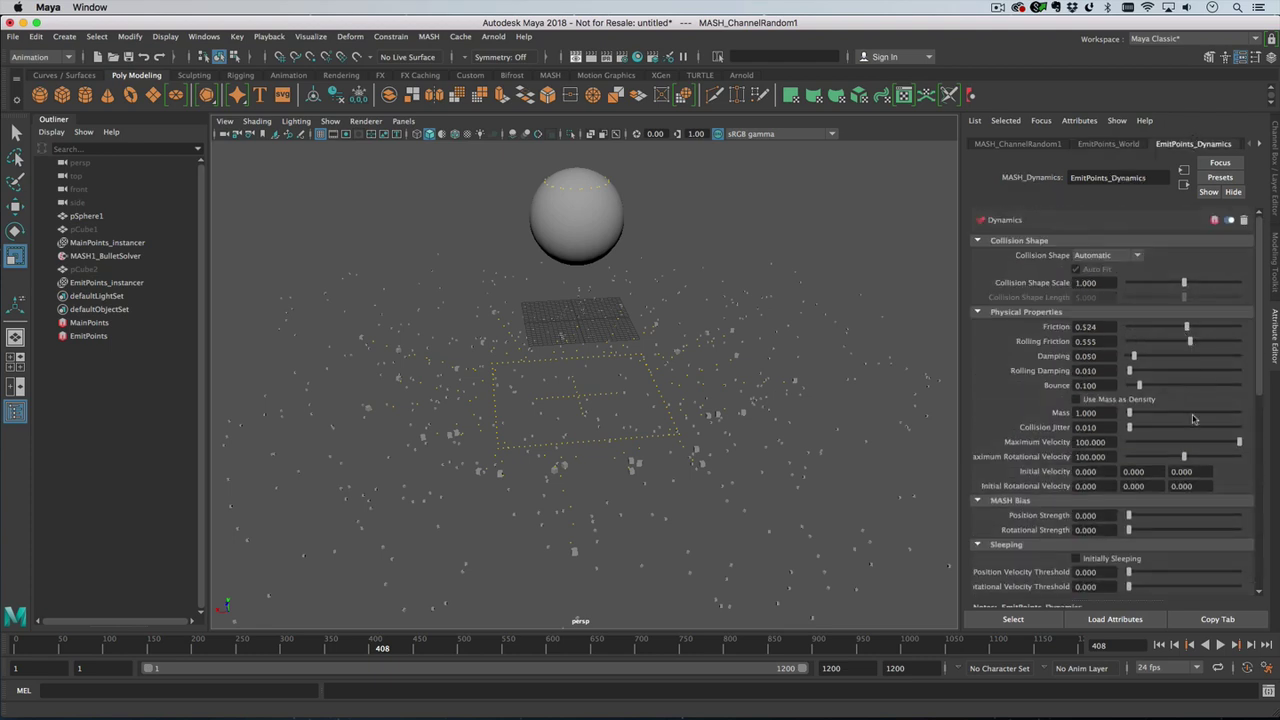
click(1159, 645)
click(1220, 645)
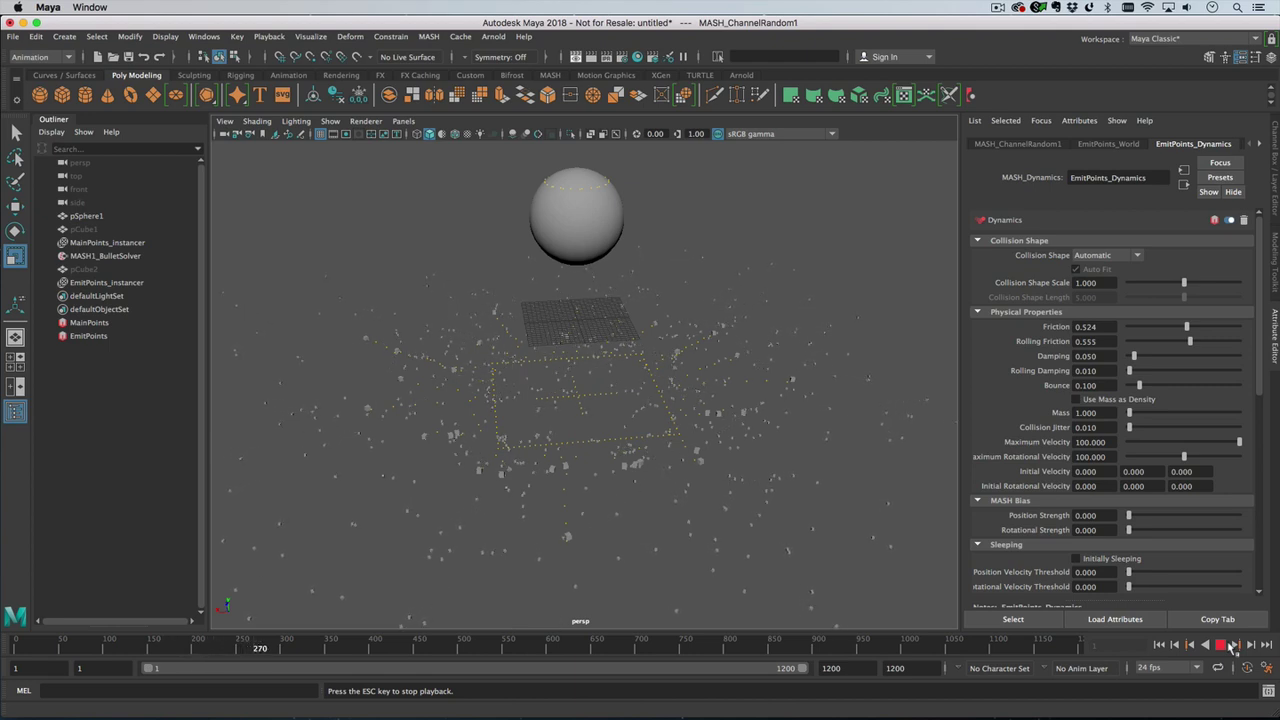
click(1227, 648)
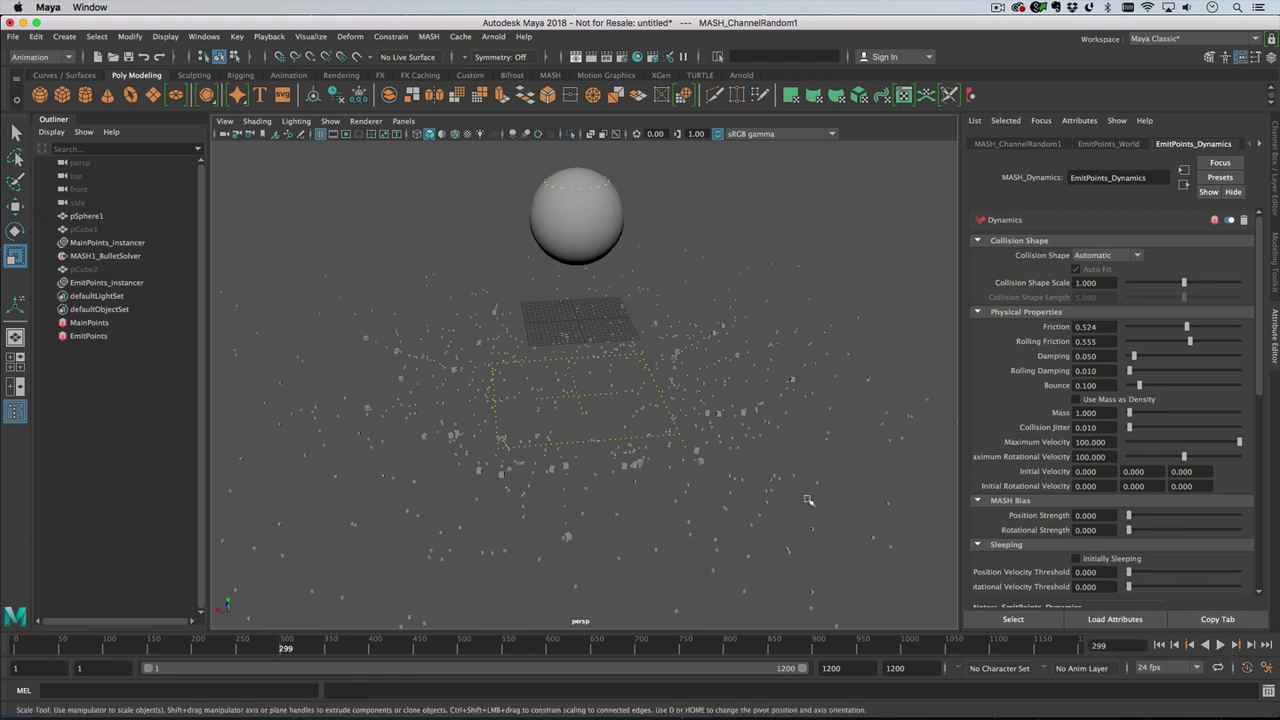
mouse_move(480, 430)
alt+mouse_down()
mouse_move(455, 425)
mouse_move(415, 458)
mouse_move(460, 380)
mouse_move(480, 440)
alt+mouse_up()
alt+right_drag(600, 430, 640, 465)
alt+drag(640, 465, 688, 497)
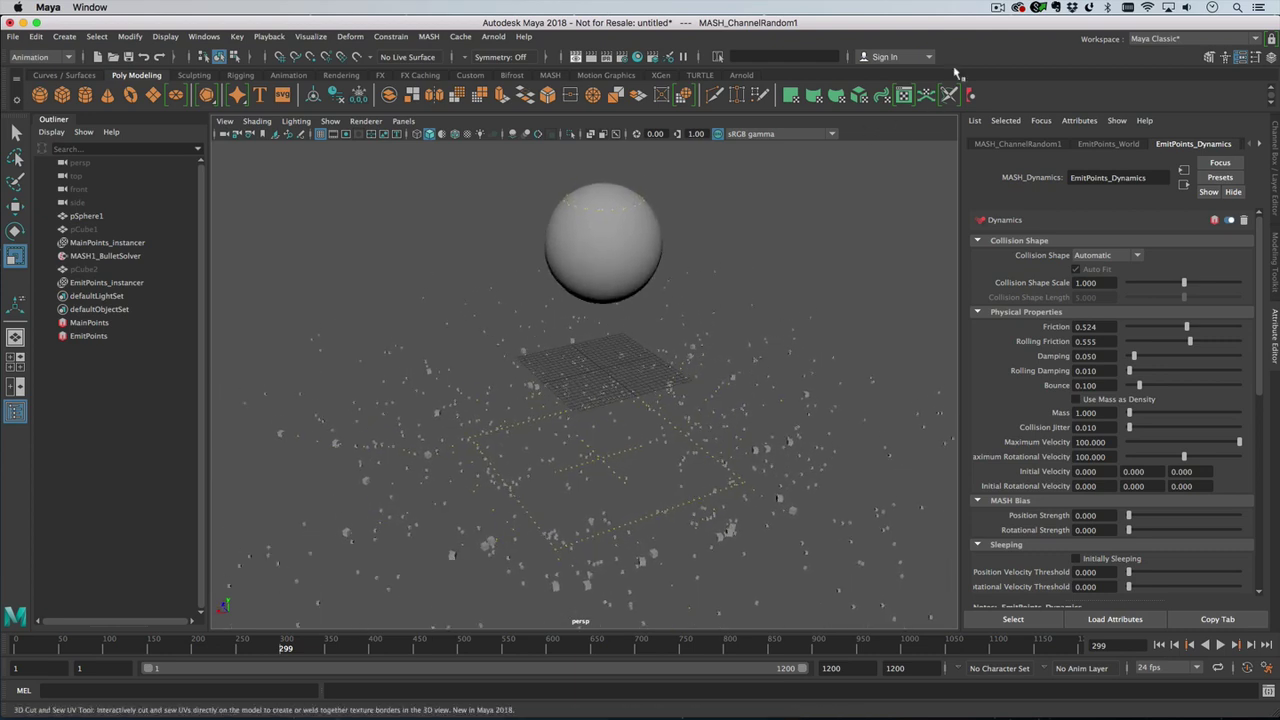